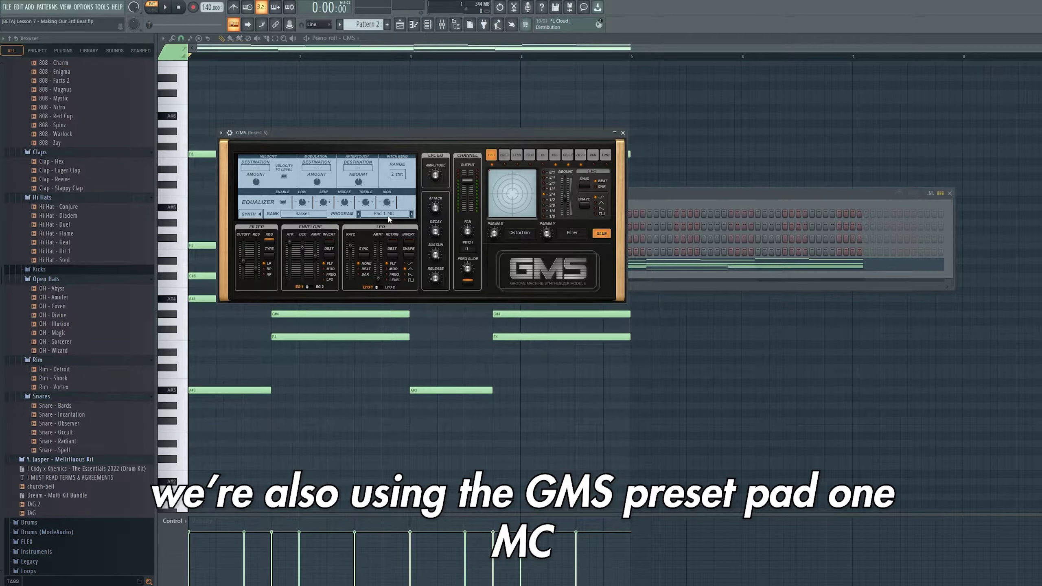
- Select and copy all notes in the GMS channel's piano roll
{"action": "left_click", "coordinate": [623, 133]}
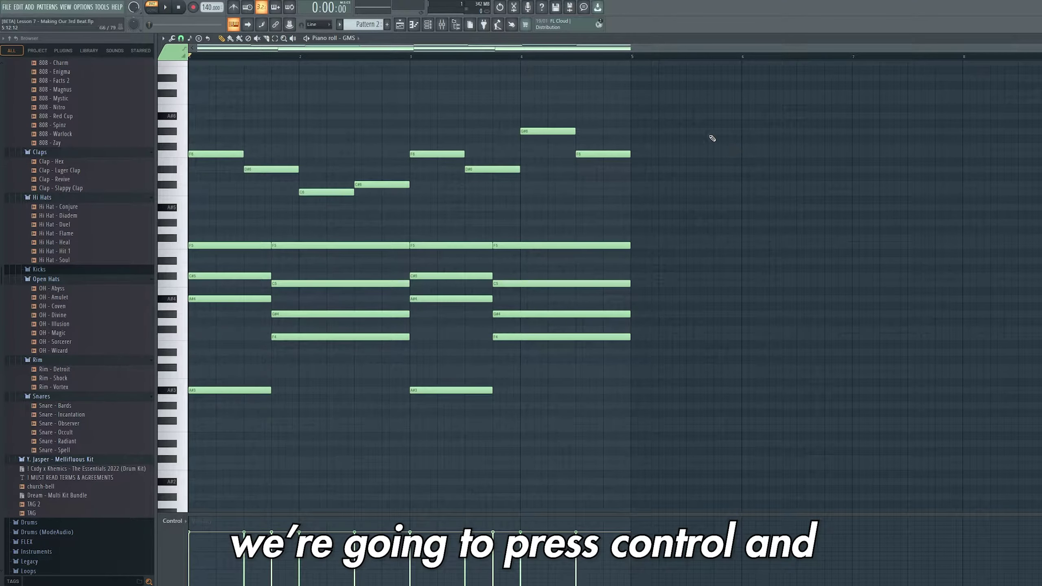
{"action": "left_click_drag", "start_coordinate": [746, 90], "coordinate": [211, 458]}
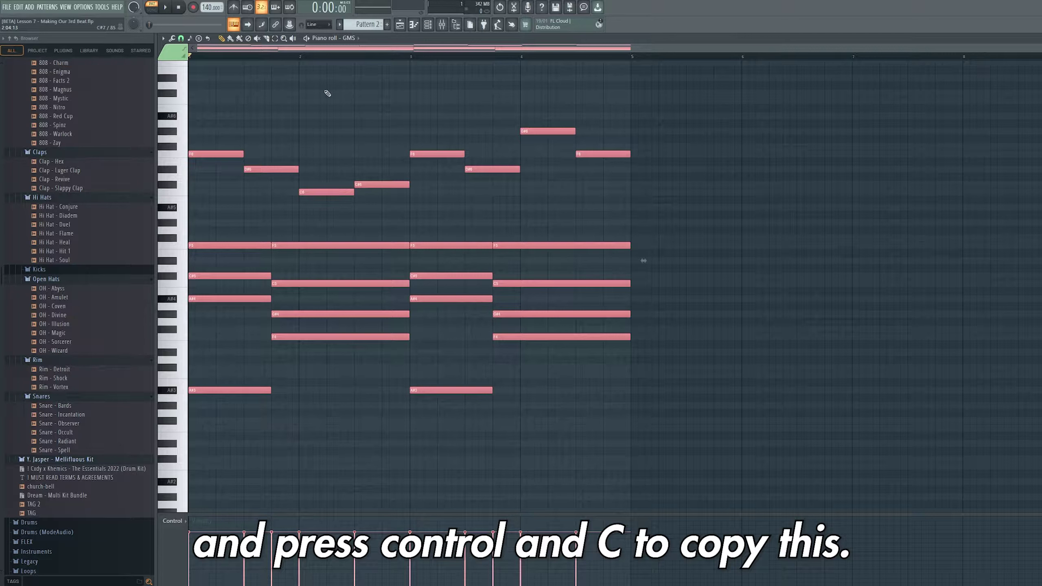
- Add a Sytrus channel to the channel rack and load its Bellarina preset
{"action": "left_click", "coordinate": [428, 27]}
{"action": "left_click", "coordinate": [394, 290]}
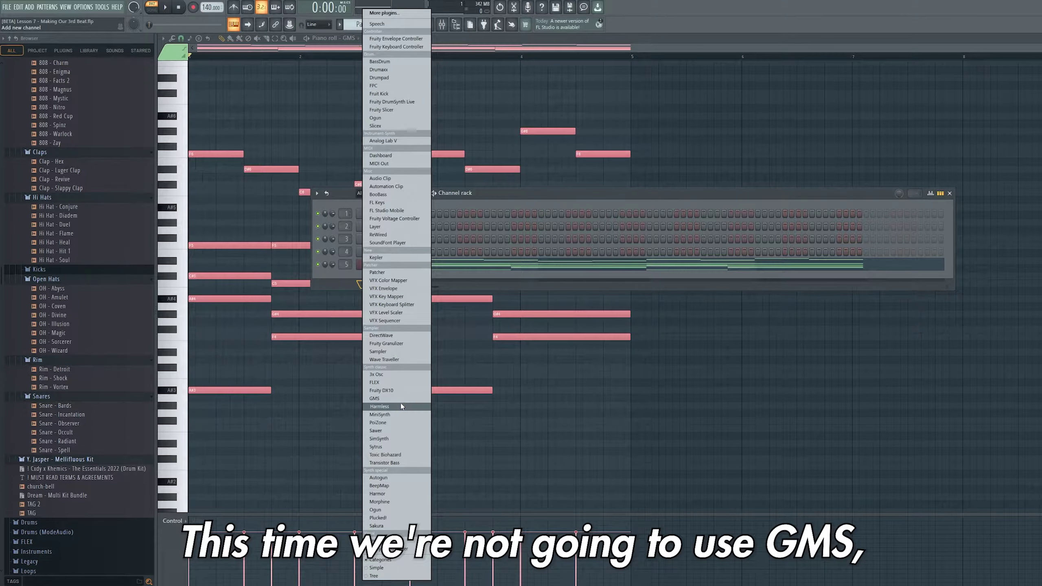
{"action": "left_click", "coordinate": [386, 447]}
{"action": "left_click", "coordinate": [188, 100]}
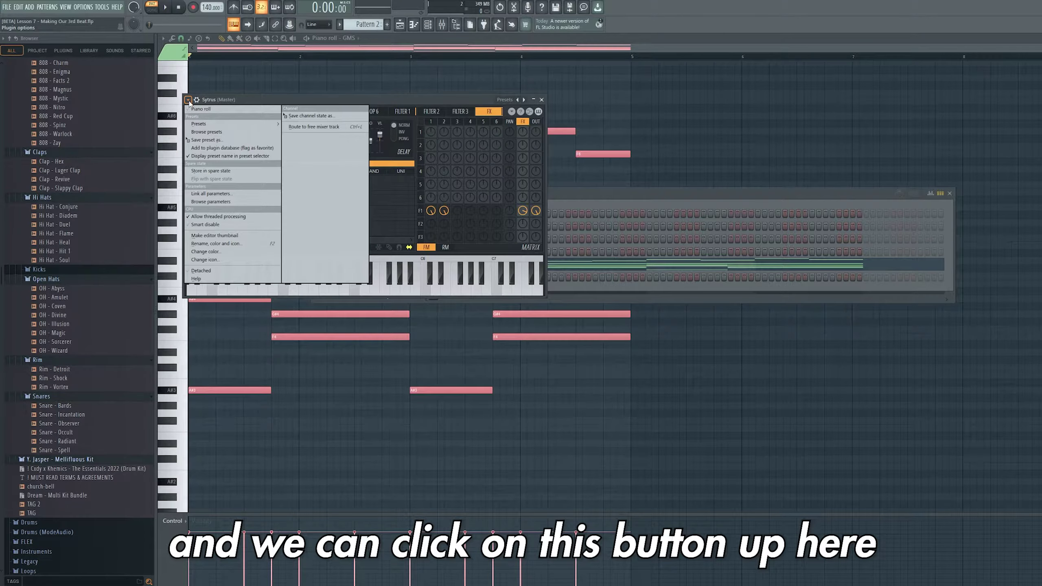
{"action": "mouse_move", "coordinate": [242, 126]}
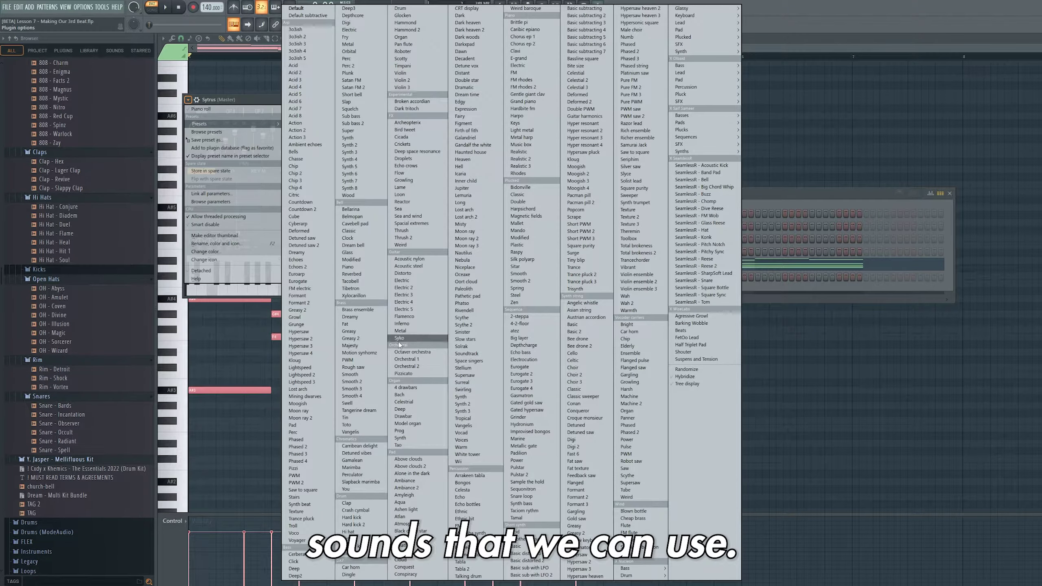
{"action": "left_click", "coordinate": [367, 212]}
{"action": "left_click", "coordinate": [543, 100]}
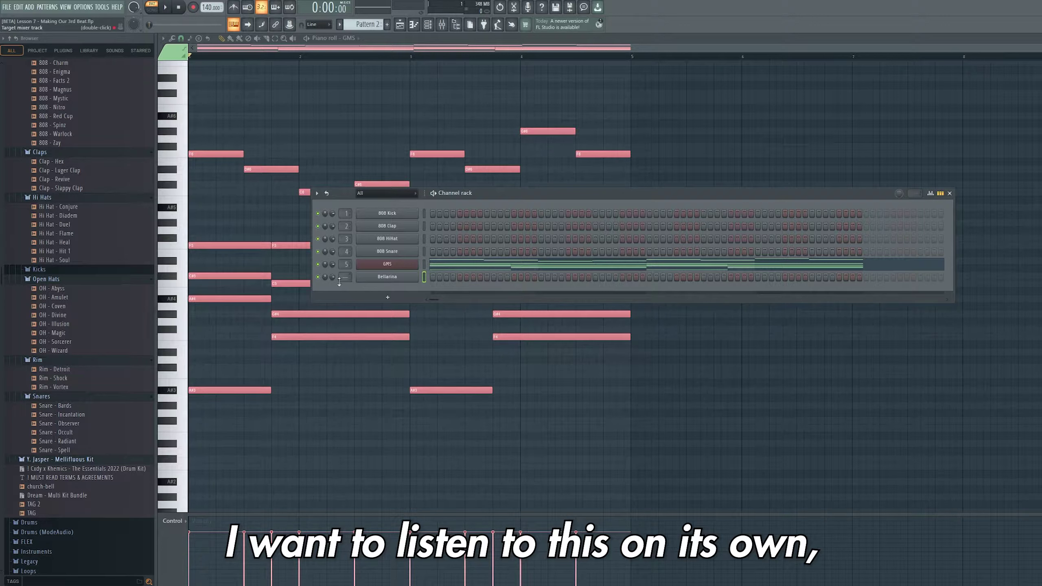
- Solo the Bellarina channel, paste the copied notes into its piano roll and play them back
{"action": "right_click", "coordinate": [319, 277]}
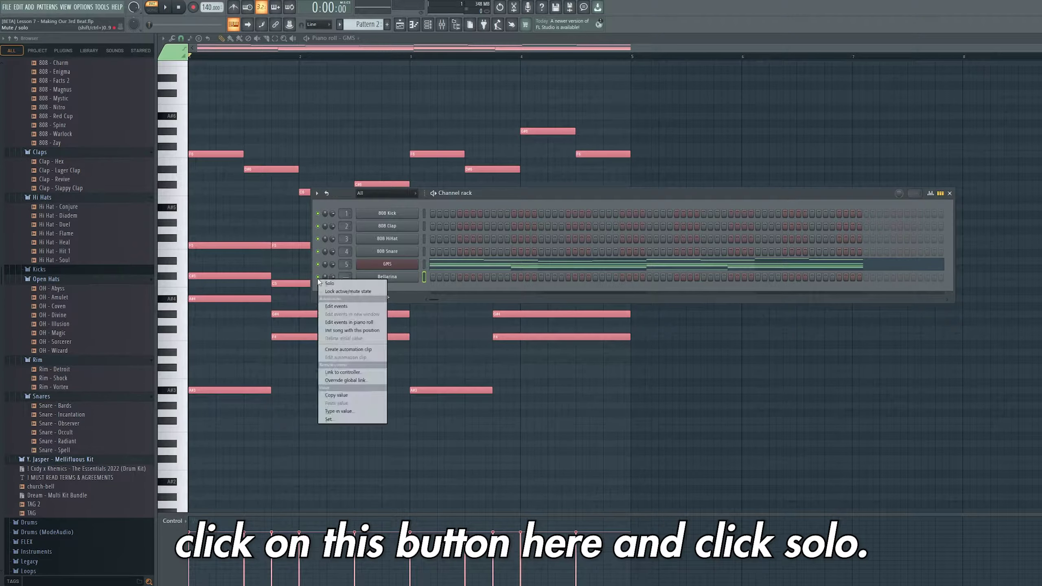
{"action": "left_click", "coordinate": [328, 283]}
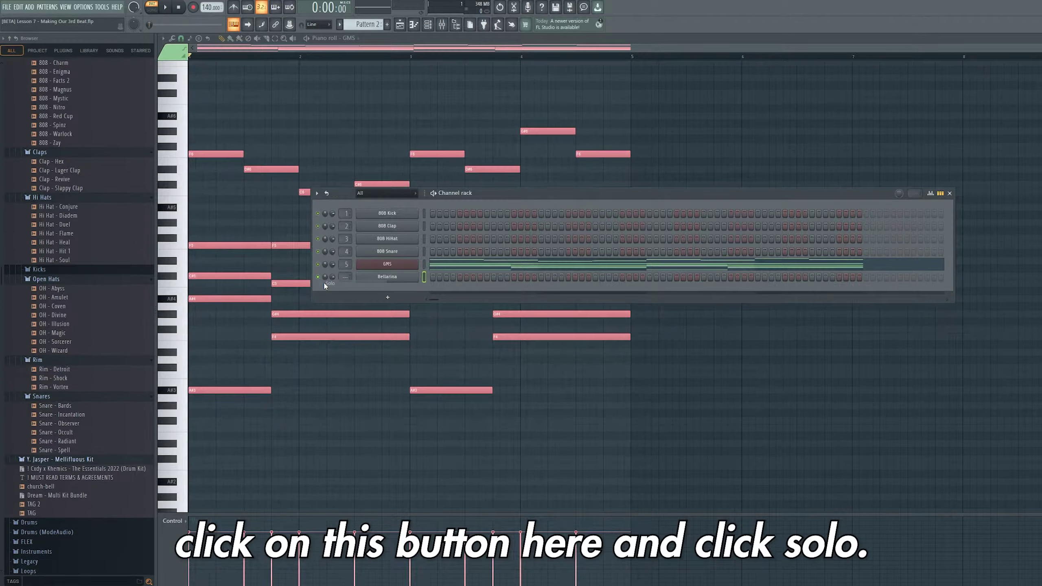
{"action": "right_click", "coordinate": [395, 281]}
{"action": "left_click", "coordinate": [428, 275]}
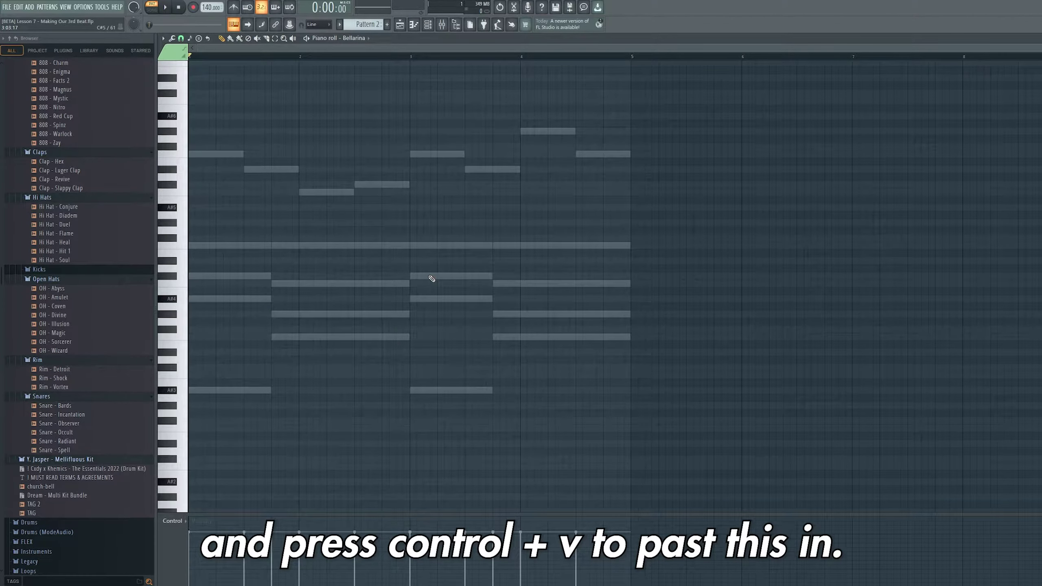
{"action": "key", "text": "ctrl+v"}
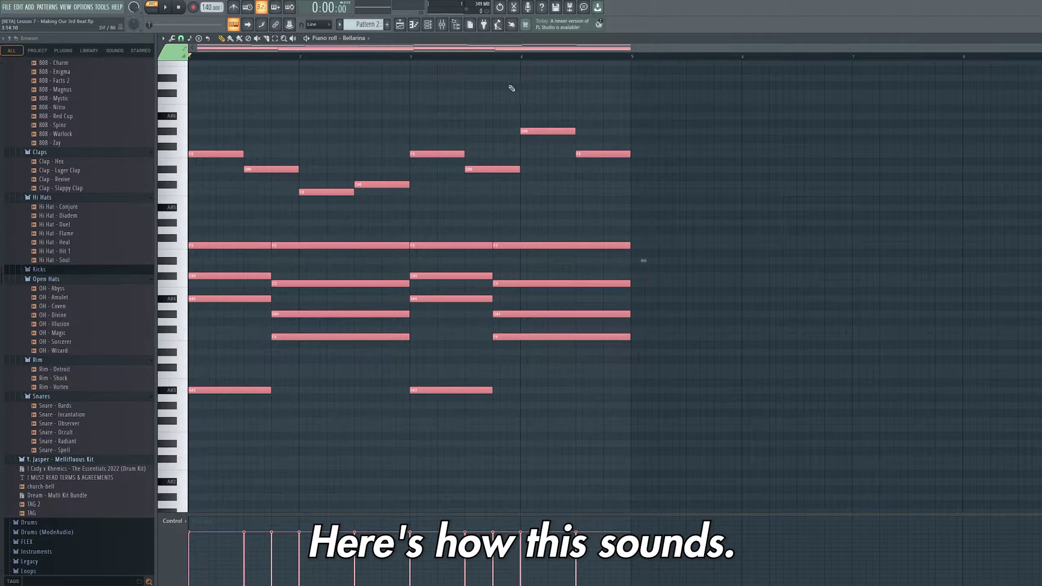
{"action": "key", "text": "space"}
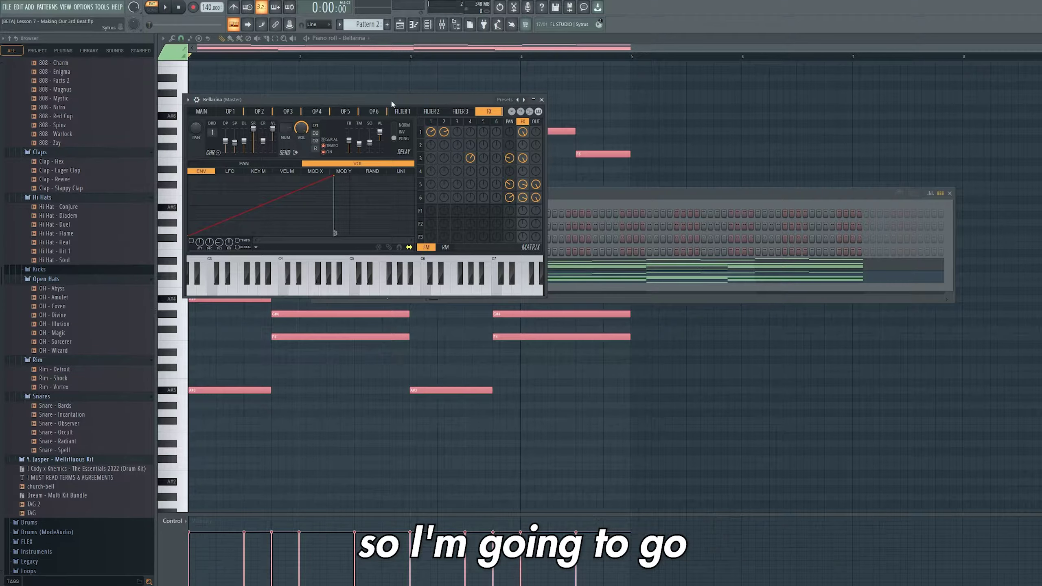
- Audition successive Sytrus presets with the pasted notes, settling on Tibetron
{"action": "left_click", "coordinate": [524, 100]}
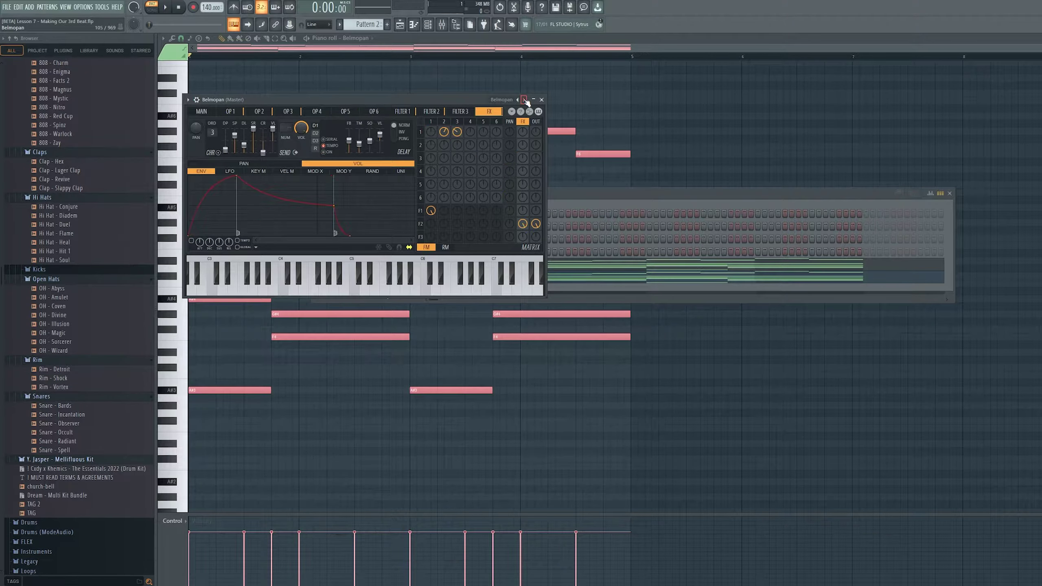
{"action": "key", "text": "space"}
{"action": "key", "text": "space"}
{"action": "left_click", "coordinate": [524, 99]}
{"action": "key", "text": "space"}
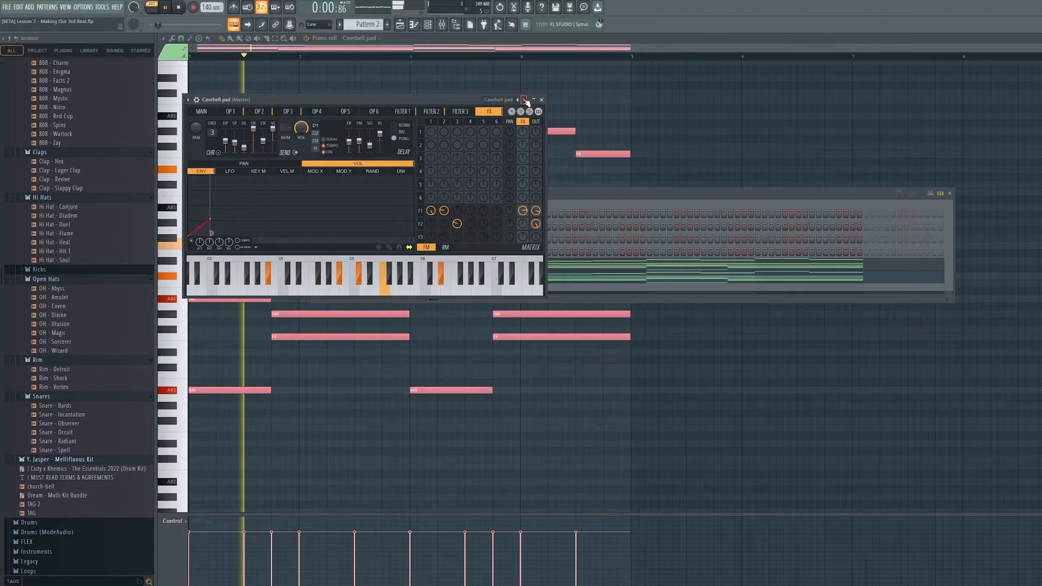
{"action": "key", "text": "space"}
{"action": "left_click", "coordinate": [524, 100]}
{"action": "key", "text": "space"}
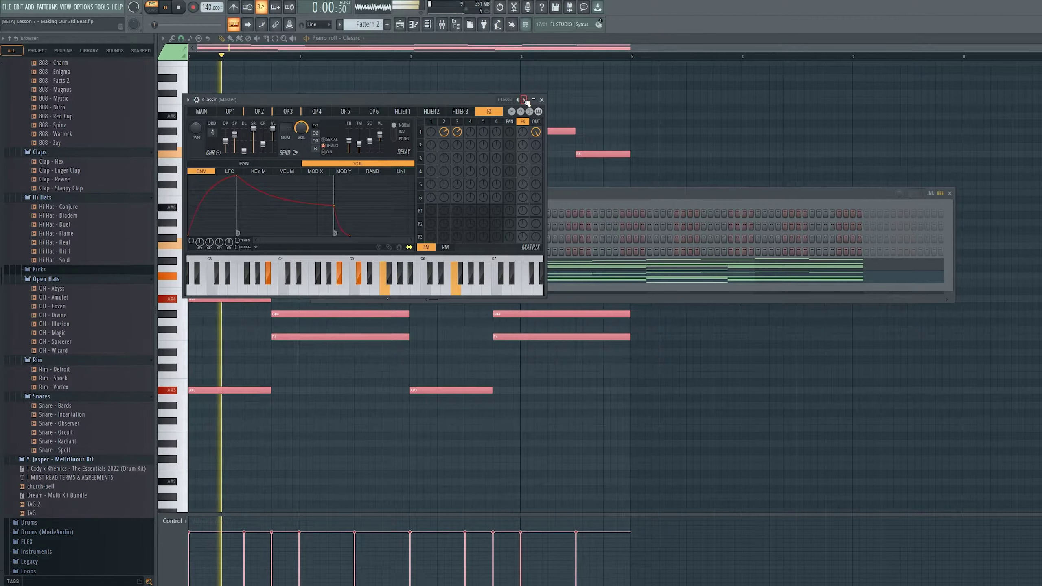
{"action": "key", "text": "space"}
{"action": "left_click", "coordinate": [525, 100]}
{"action": "key", "text": "space"}
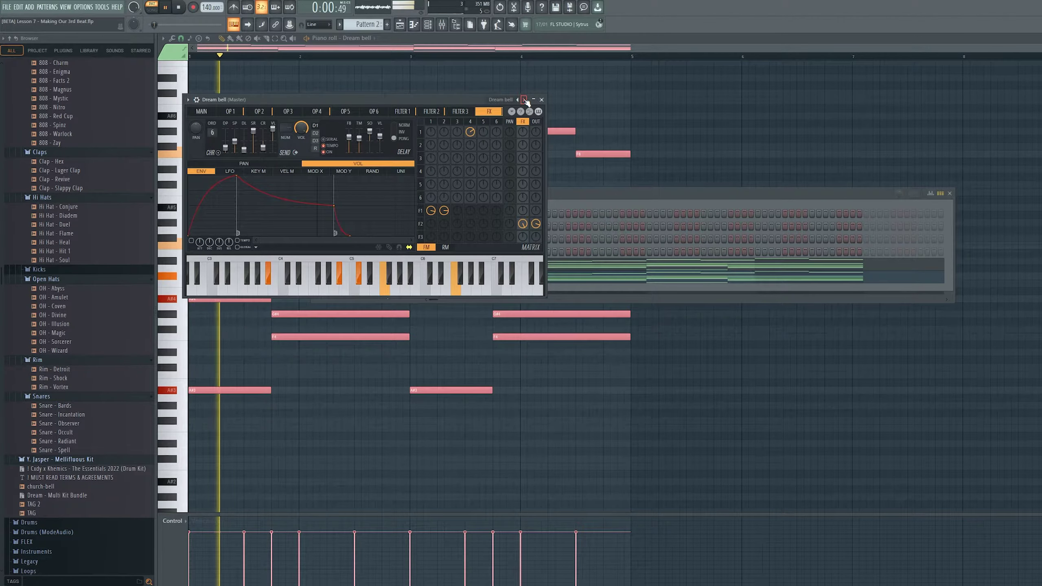
{"action": "key", "text": "space"}
{"action": "left_click", "coordinate": [525, 99]}
{"action": "key", "text": "space"}
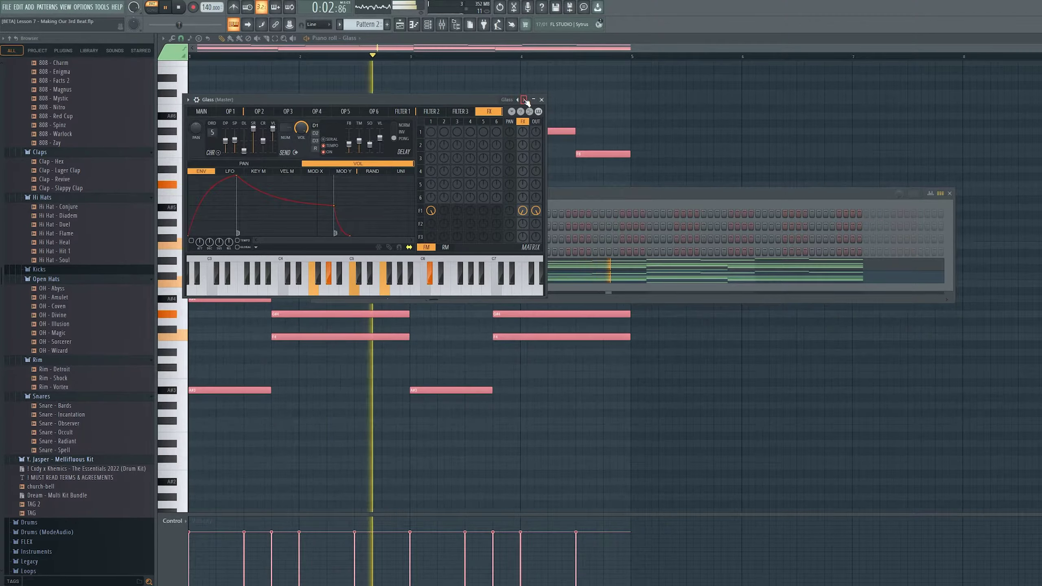
{"action": "key", "text": "space"}
{"action": "left_click", "coordinate": [524, 100]}
{"action": "key", "text": "space"}
{"action": "key", "text": "space"}
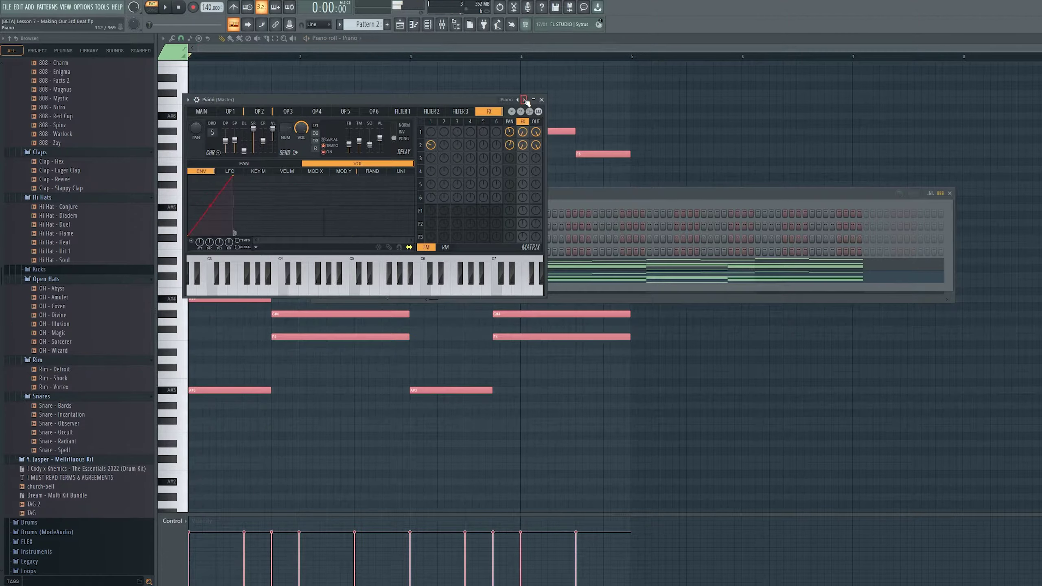
{"action": "left_click", "coordinate": [525, 99]}
{"action": "key", "text": "space"}
{"action": "key", "text": "space"}
{"action": "key", "text": "space"}
{"action": "left_click", "coordinate": [525, 99]}
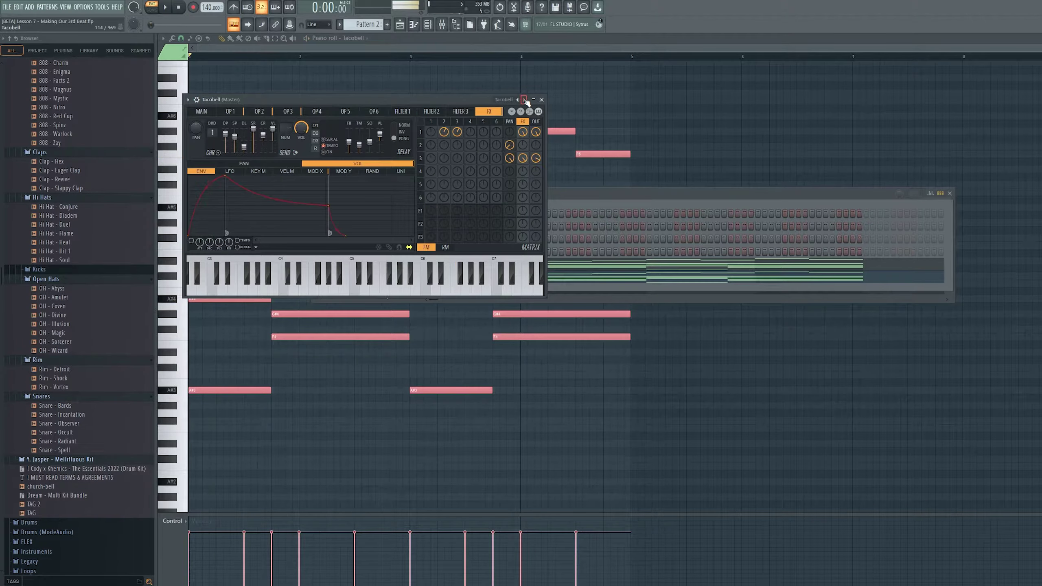
{"action": "key", "text": "space"}
{"action": "key", "text": "space"}
{"action": "key", "text": "space"}
{"action": "left_click", "coordinate": [525, 100]}
{"action": "key", "text": "space"}
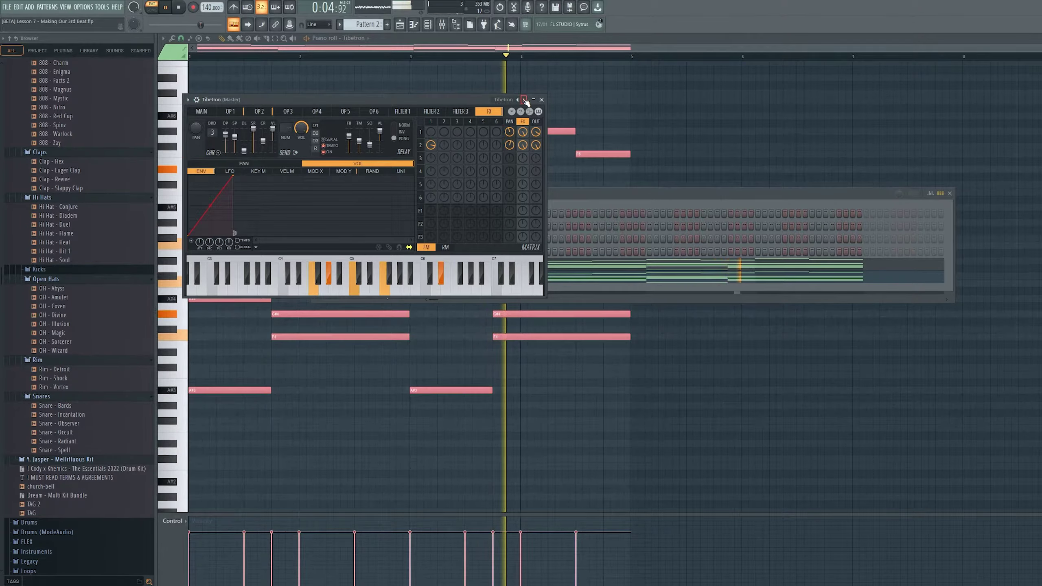
{"action": "key", "text": "space"}
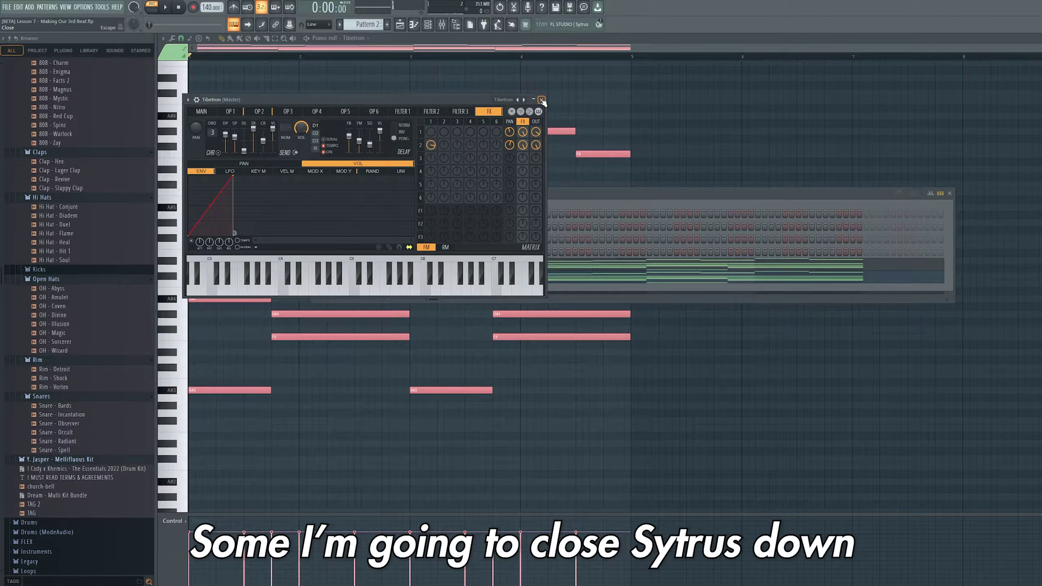
{"action": "left_click", "coordinate": [541, 100]}
- Unsolo the Tibetron channel and route it to mixer track 6, playing the pattern with both layers
{"action": "right_click", "coordinate": [320, 281]}
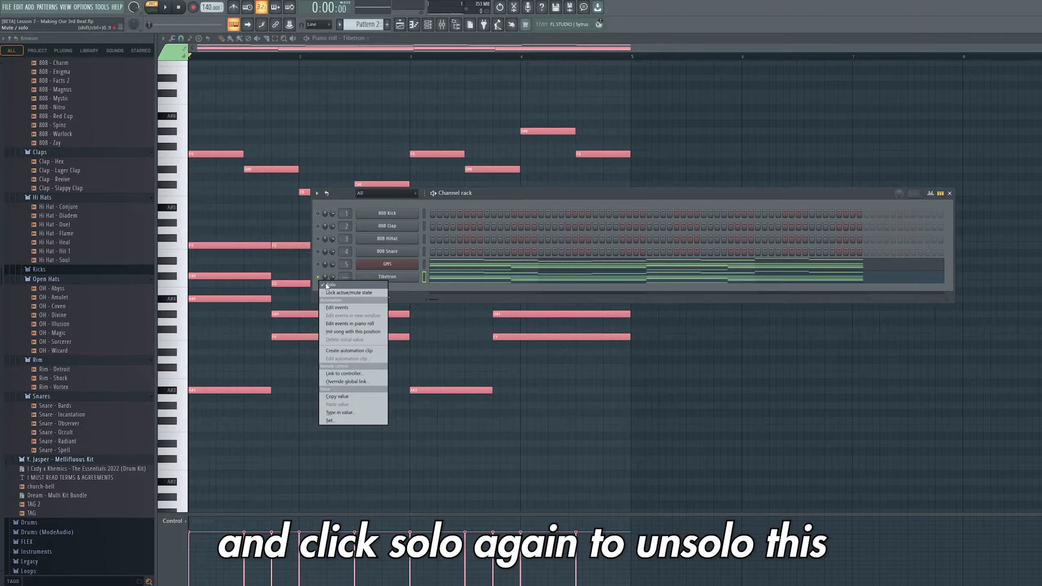
{"action": "left_click", "coordinate": [330, 285]}
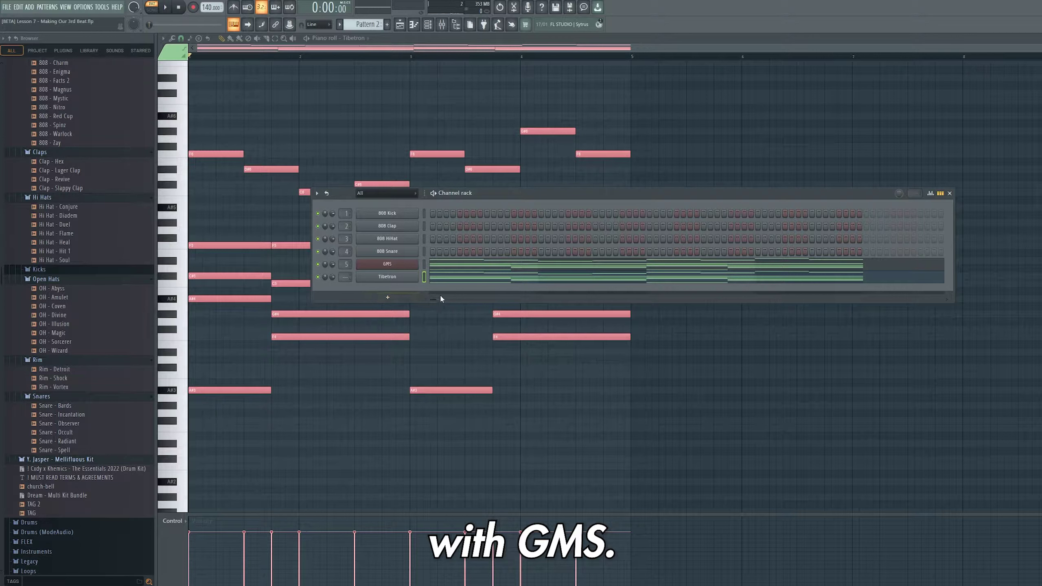
{"action": "left_click_drag", "start_coordinate": [345, 277], "coordinate": [345, 274]}
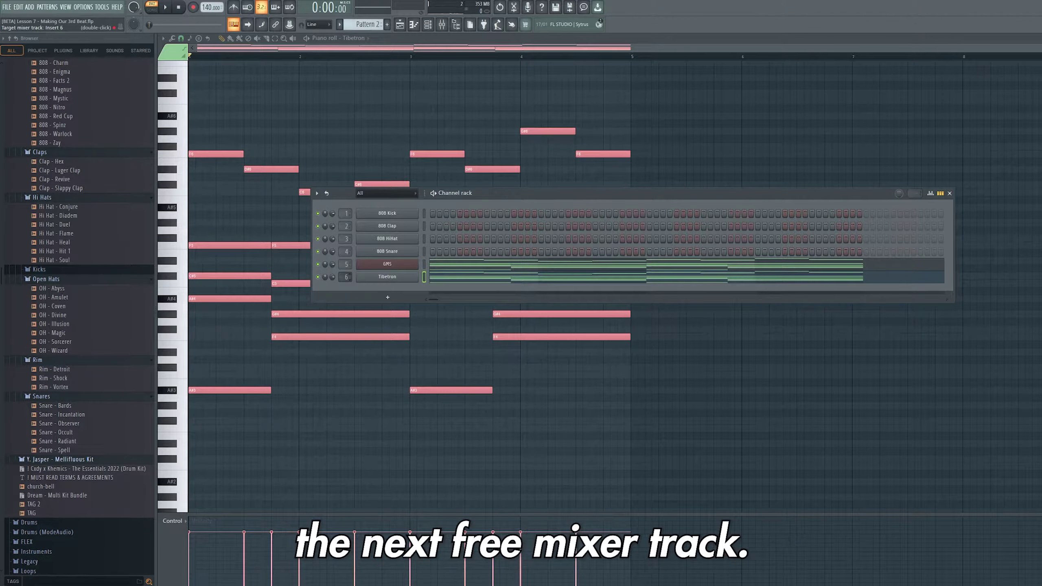
{"action": "left_click", "coordinate": [434, 23]}
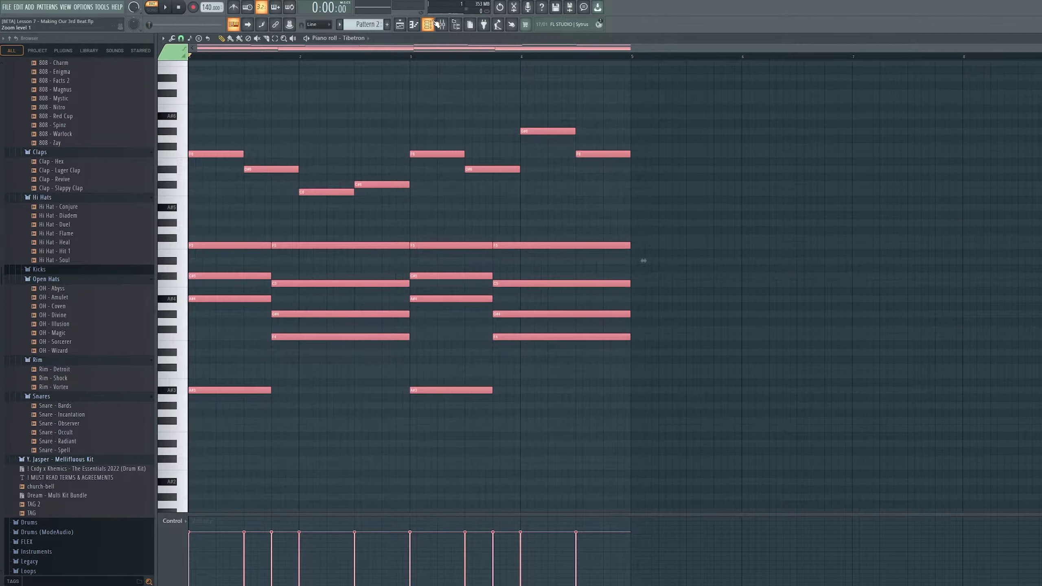
{"action": "key", "text": "space"}
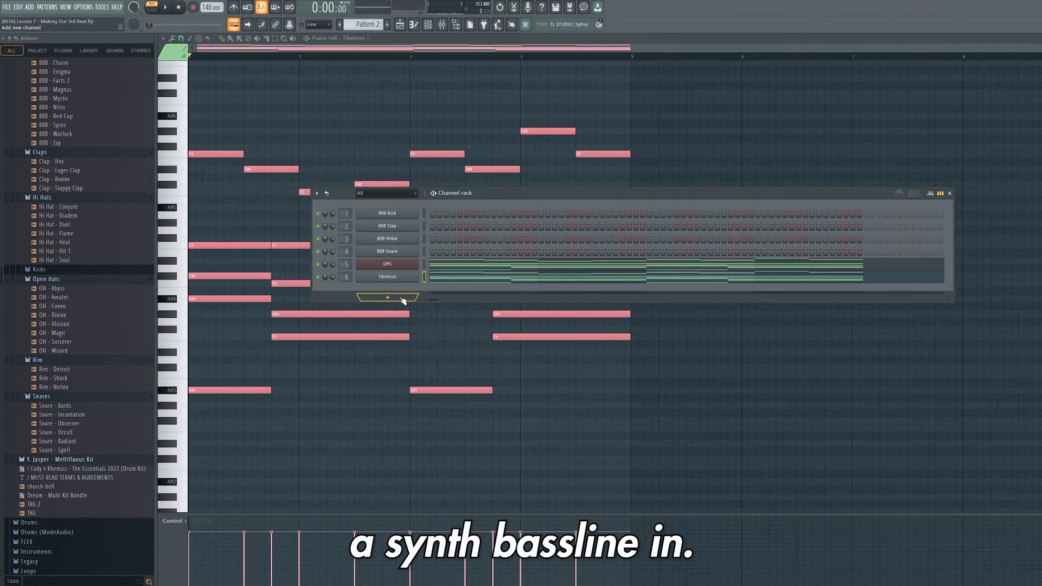
- Add a second GMS channel and load the Agressive TE program from the Basses bank
{"action": "left_click", "coordinate": [400, 300]}
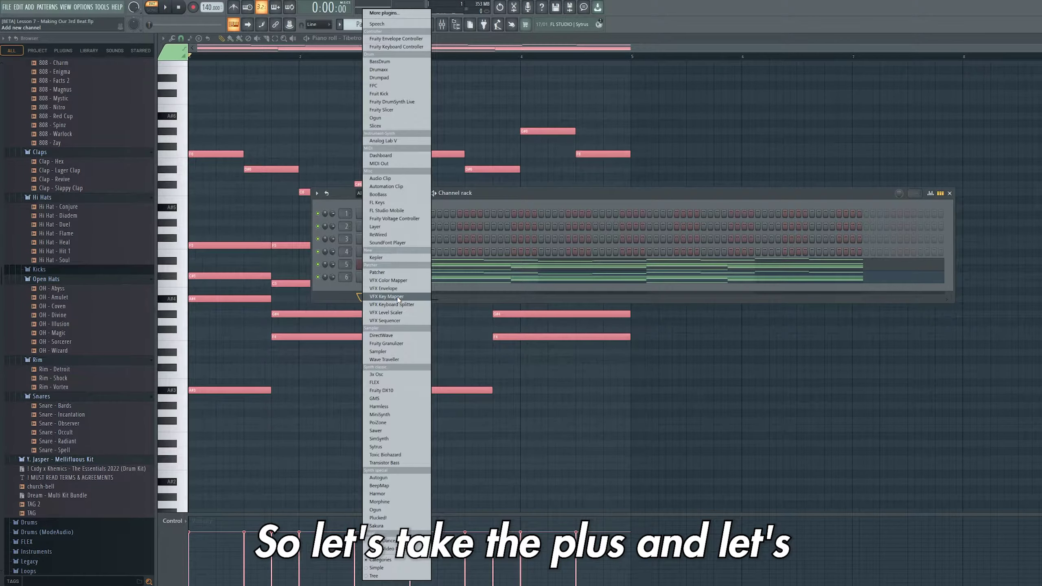
{"action": "left_click", "coordinate": [397, 399]}
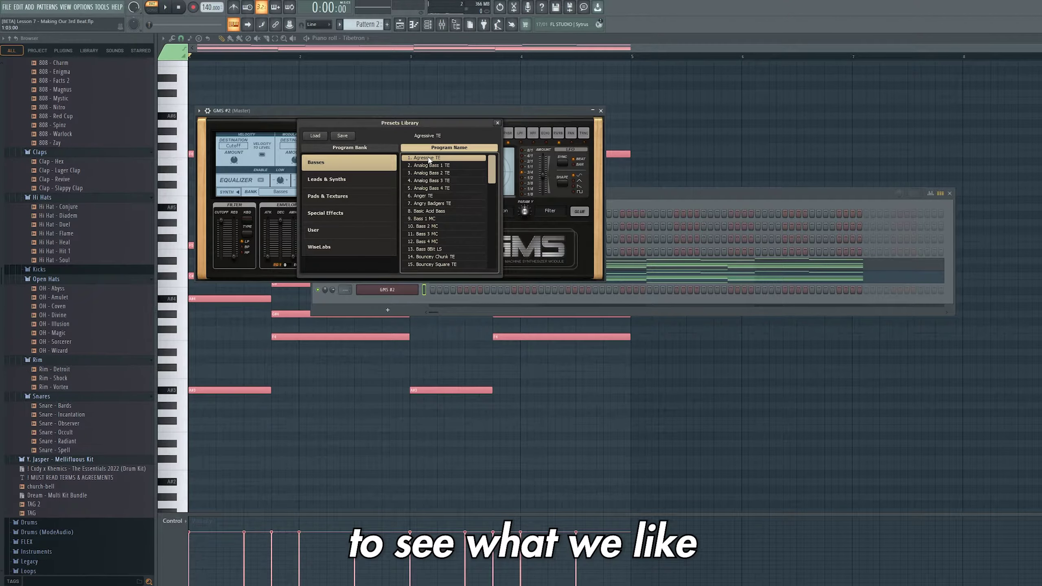
{"action": "left_click", "coordinate": [408, 109]}
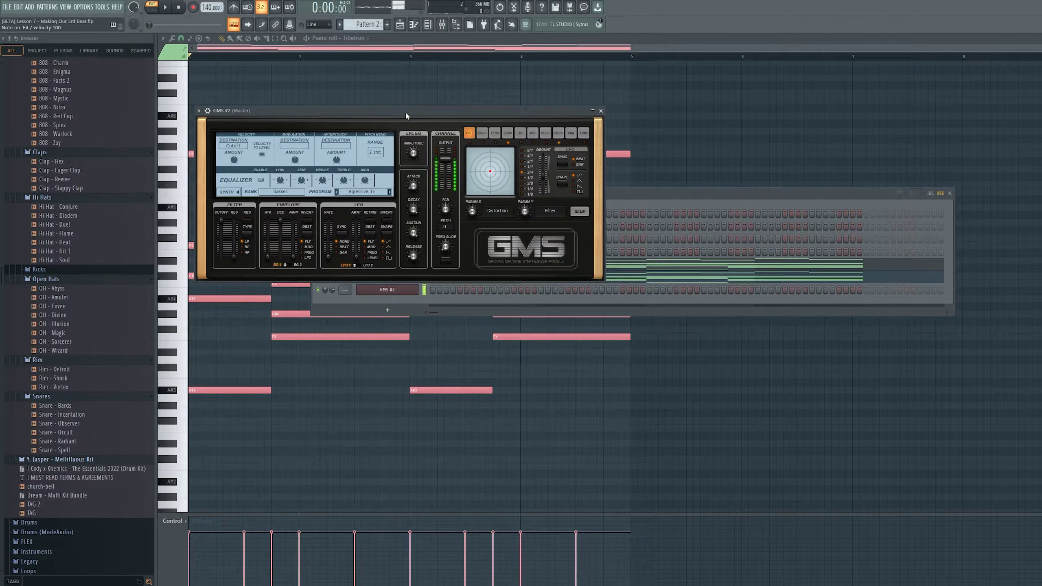
- Audition the following GMS bass programs with test notes, settling on Fat Saw TE
{"action": "left_click", "coordinate": [389, 192]}
{"action": "left_click", "coordinate": [389, 194]}
{"action": "left_click", "coordinate": [389, 194]}
{"action": "left_click", "coordinate": [389, 194]}
{"action": "left_click", "coordinate": [389, 196]}
{"action": "left_click", "coordinate": [389, 195]}
{"action": "key", "text": "c"}
{"action": "left_click", "coordinate": [389, 196]}
{"action": "left_click", "coordinate": [390, 195]}
{"action": "key", "text": "c"}
{"action": "left_click", "coordinate": [390, 194]}
{"action": "key", "text": "c"}
{"action": "left_click", "coordinate": [390, 194]}
{"action": "key", "text": "c"}
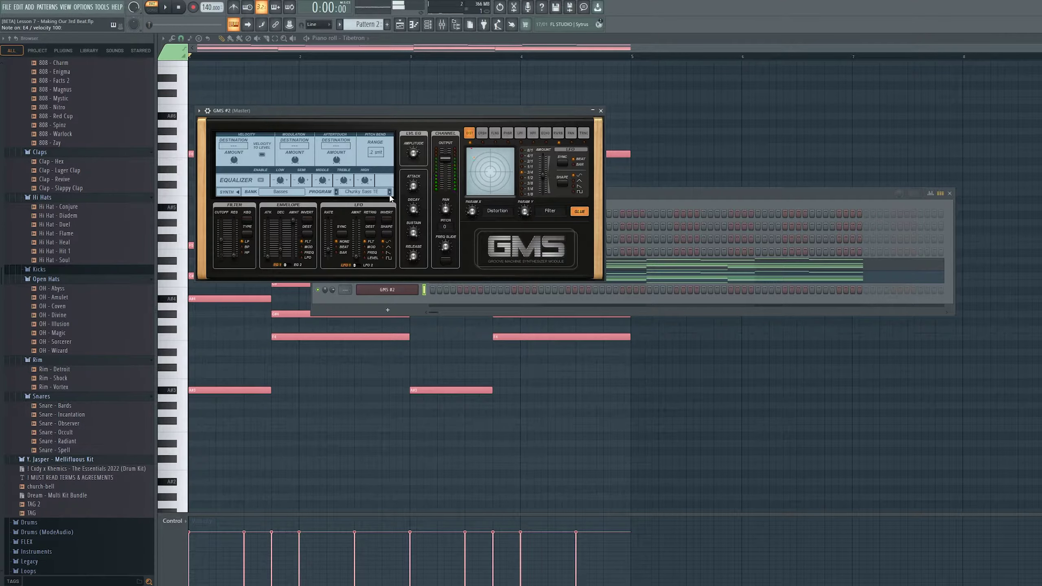
{"action": "left_click", "coordinate": [390, 195]}
{"action": "key", "text": "c"}
{"action": "left_click", "coordinate": [390, 195]}
{"action": "left_click", "coordinate": [389, 195]}
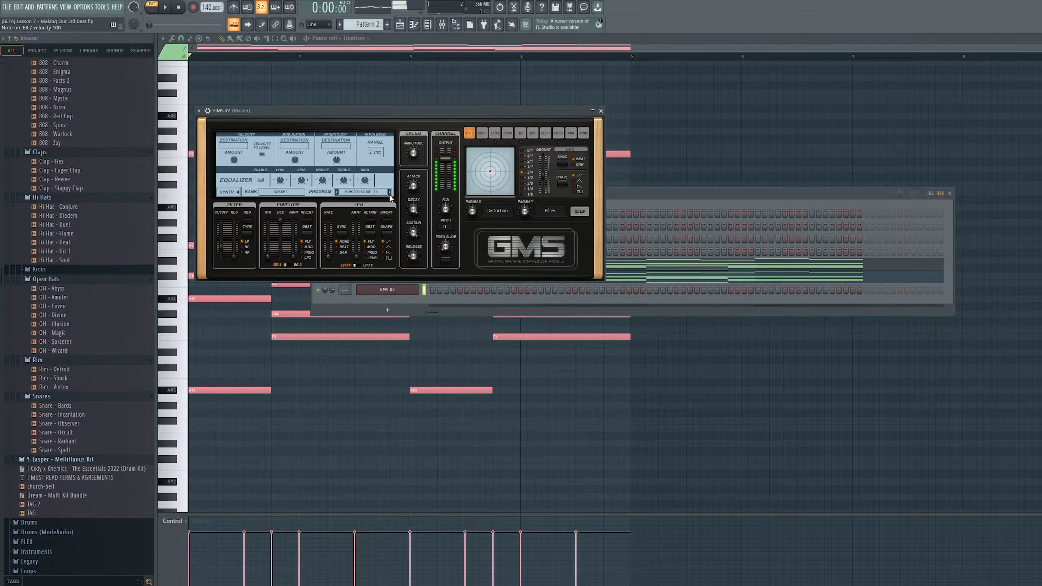
{"action": "left_click", "coordinate": [389, 195]}
{"action": "left_click", "coordinate": [390, 195]}
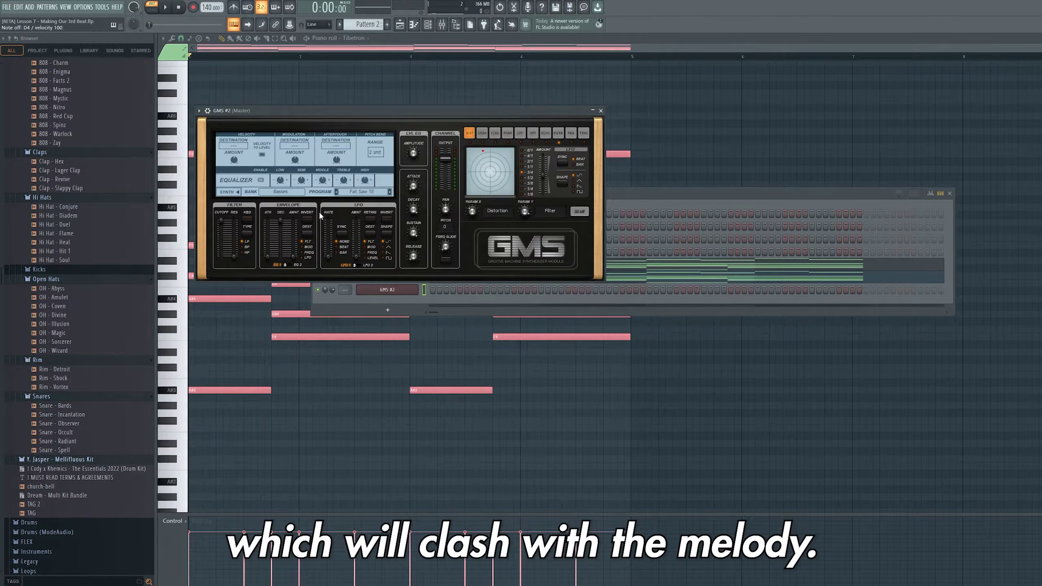
- Lower the filter cutoff of the Fat Saw TE bass to about 35% and close the synth
{"action": "key", "text": "space"}
{"action": "left_click", "coordinate": [222, 223]}
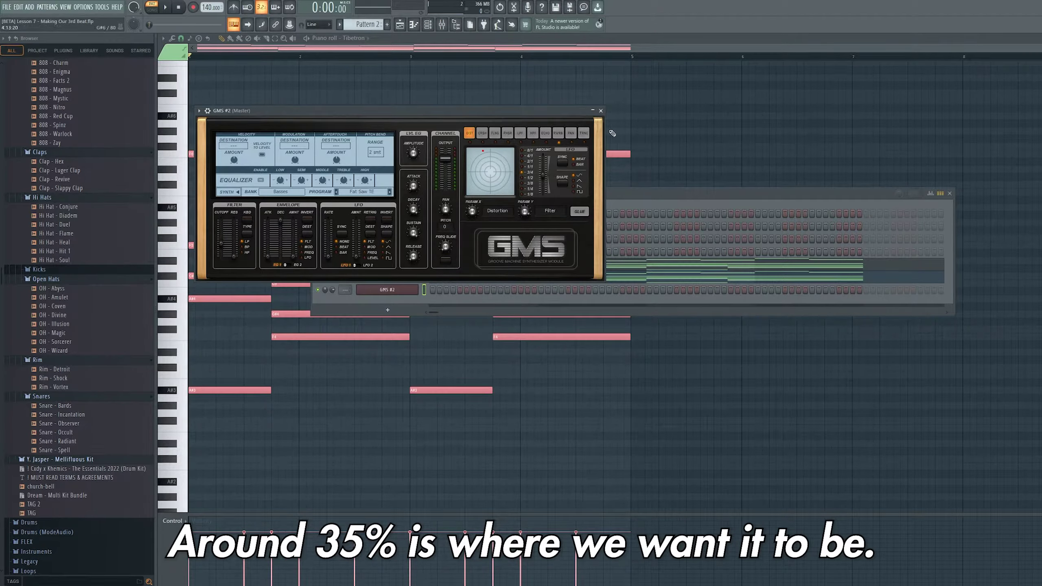
{"action": "left_click", "coordinate": [601, 111]}
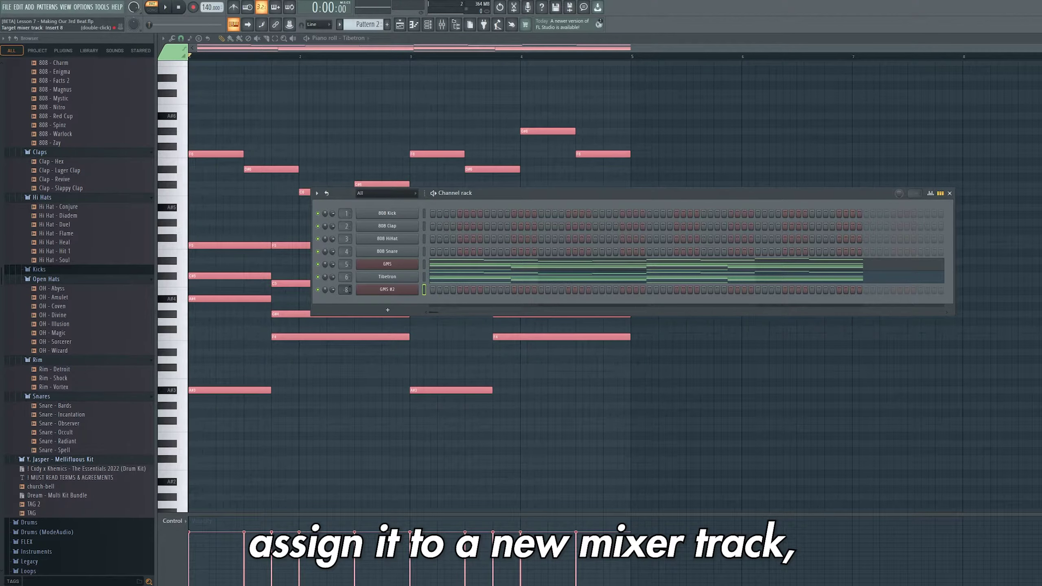
- Route the GMS #2 channel to mixer track 7 and open its piano roll
{"action": "right_click", "coordinate": [395, 290]}
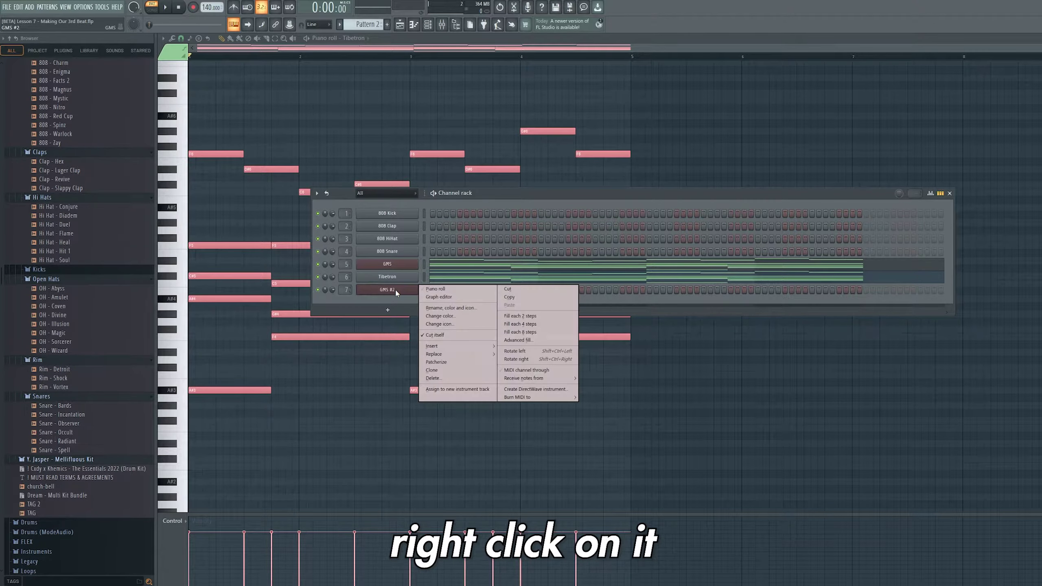
{"action": "left_click", "coordinate": [432, 290]}
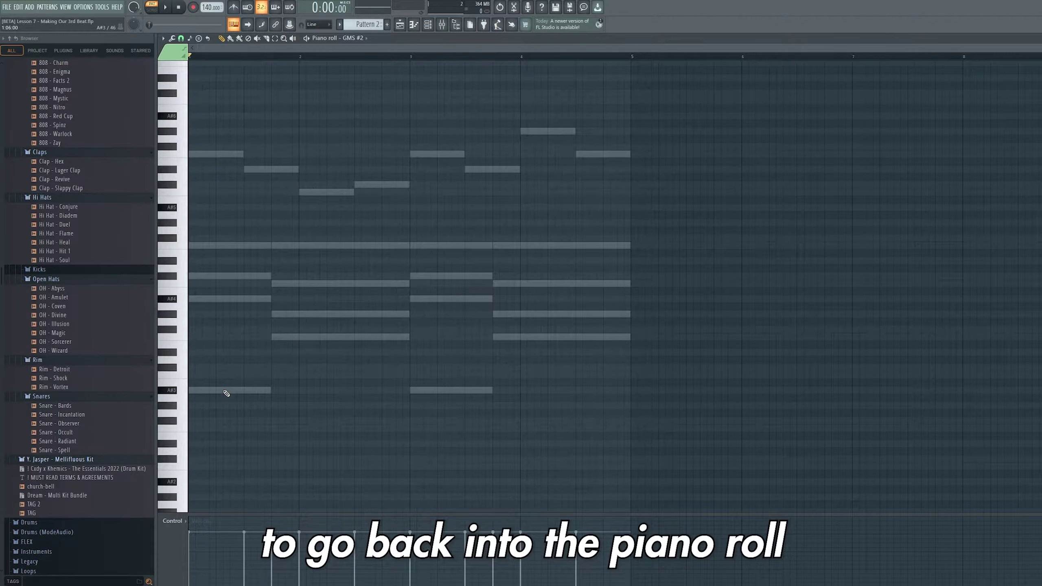
- Place four bass notes at the starts of the ghost chords, alternating A#3 and F4
{"action": "left_click", "coordinate": [193, 389]}
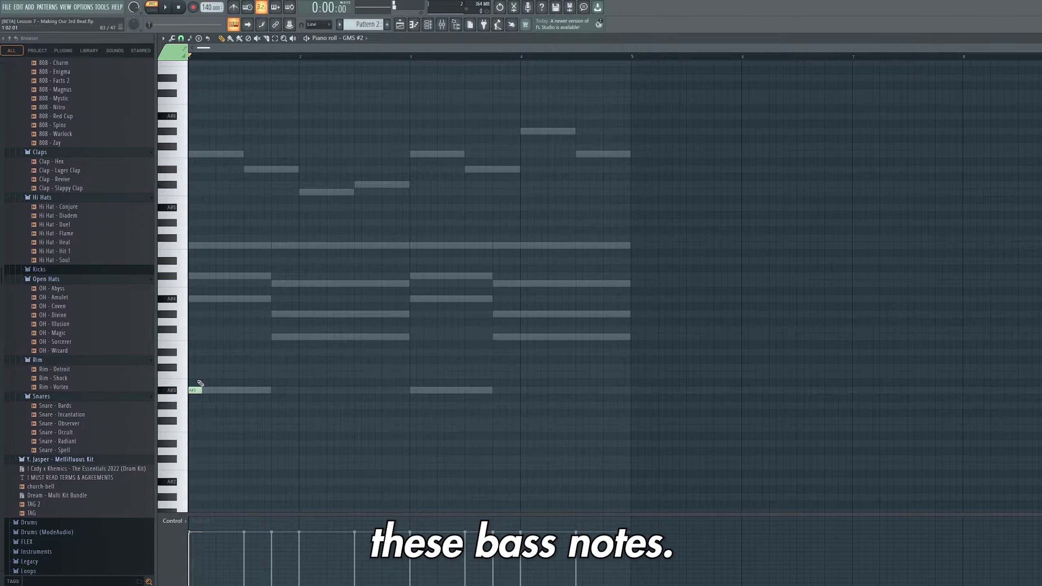
{"action": "left_click", "coordinate": [274, 336]}
{"action": "left_click", "coordinate": [414, 390]}
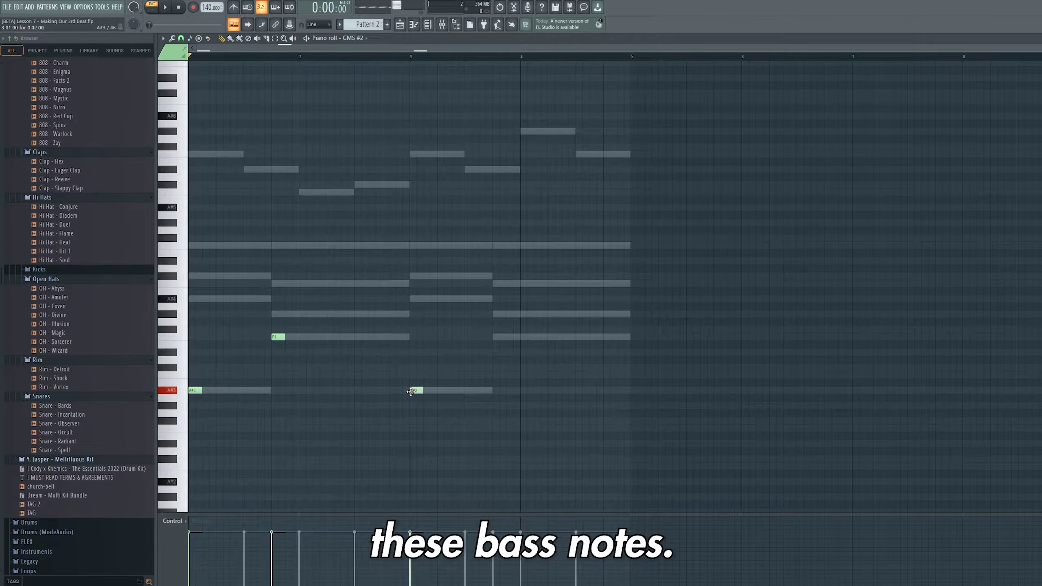
{"action": "left_click", "coordinate": [494, 337]}
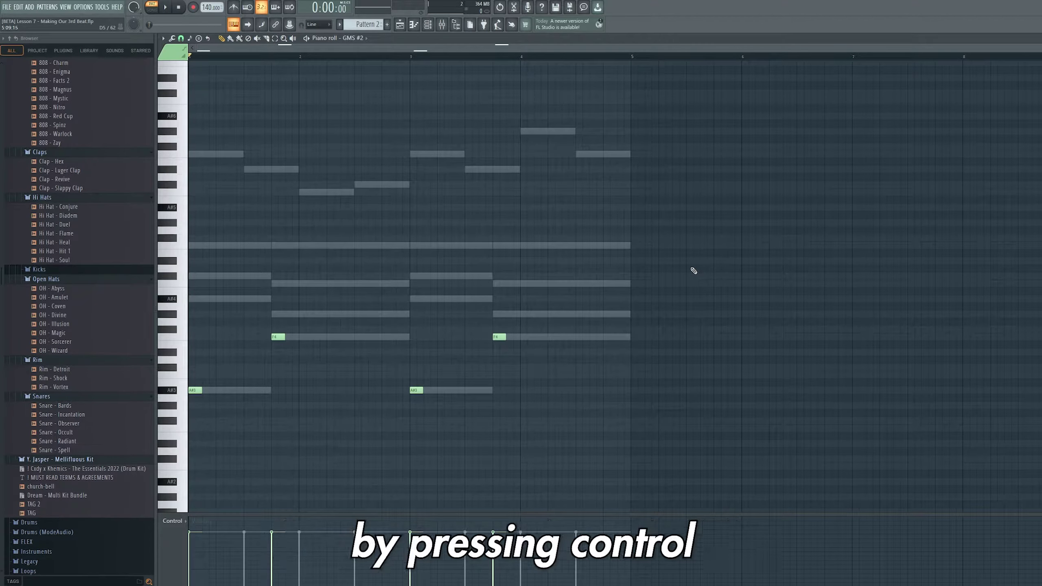
- Lengthen the bass notes into a continuous legato line, extend the last F4 to the end of bar 4, and play back the pattern
{"action": "left_click_drag", "start_coordinate": [685, 265], "coordinate": [1, 474]}
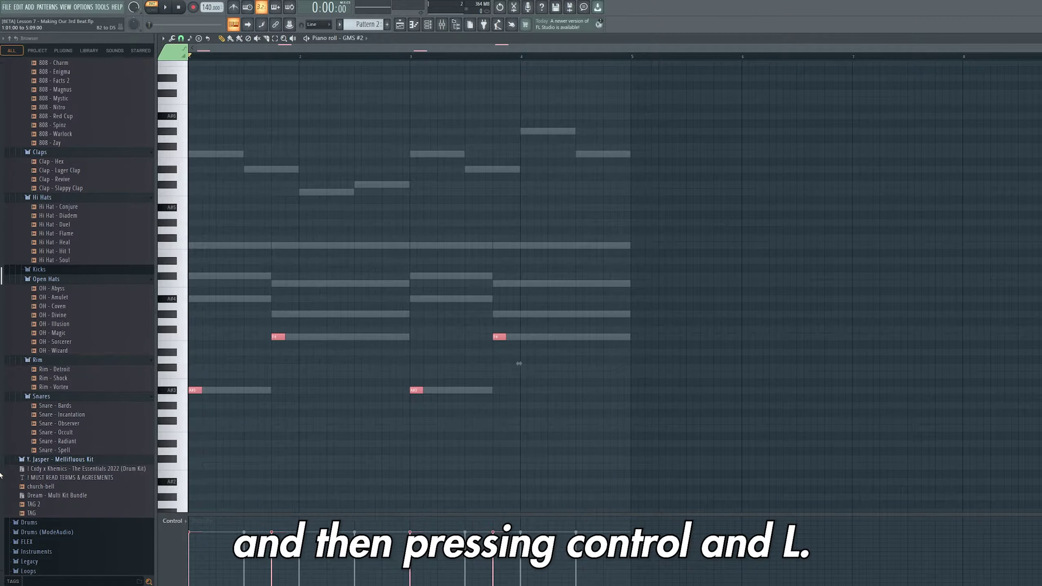
{"action": "key", "text": "ctrl+l"}
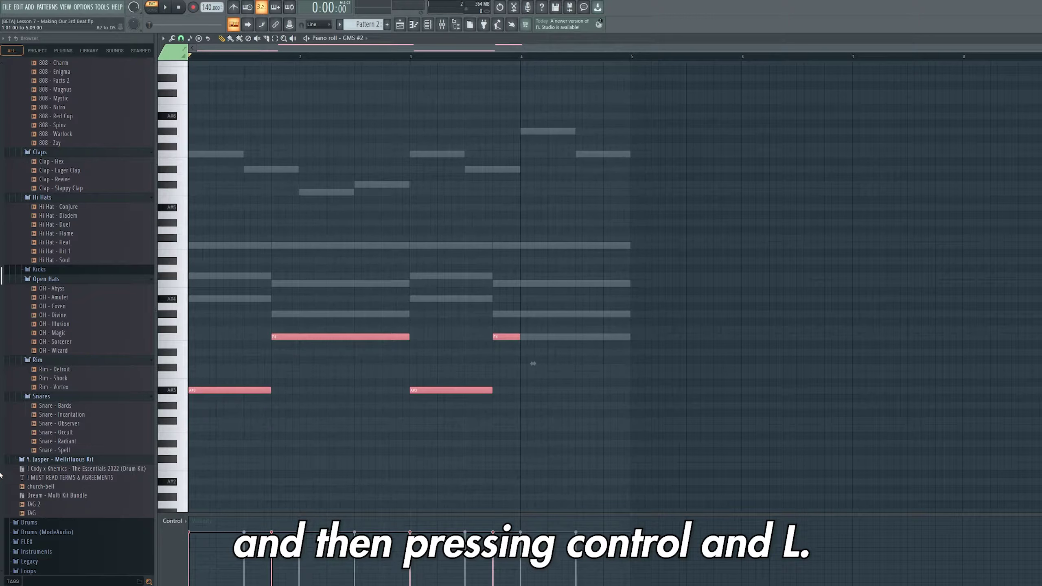
{"action": "key", "text": "ctrl+d"}
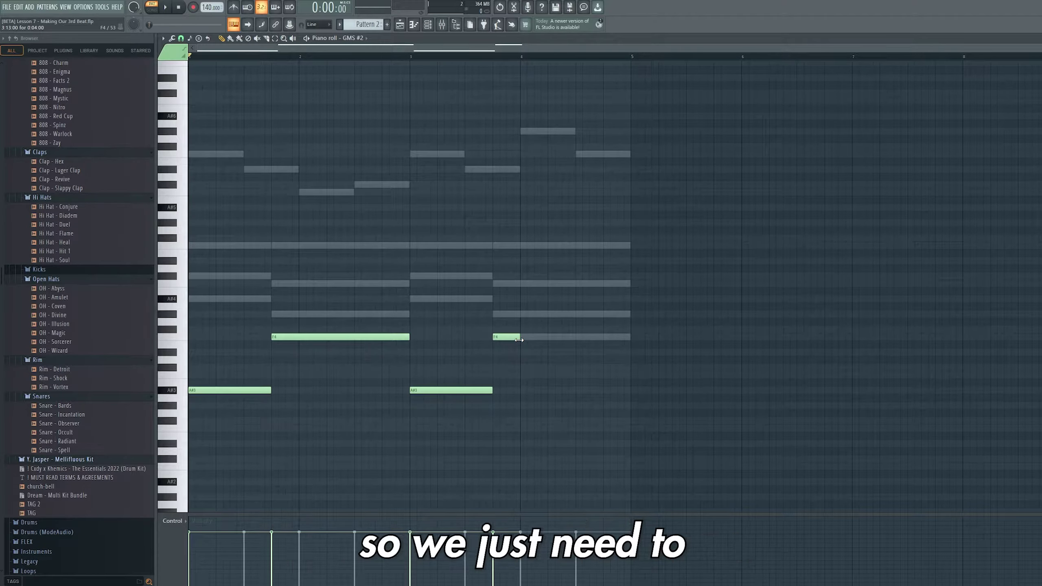
{"action": "left_click_drag", "start_coordinate": [519, 340], "coordinate": [633, 341]}
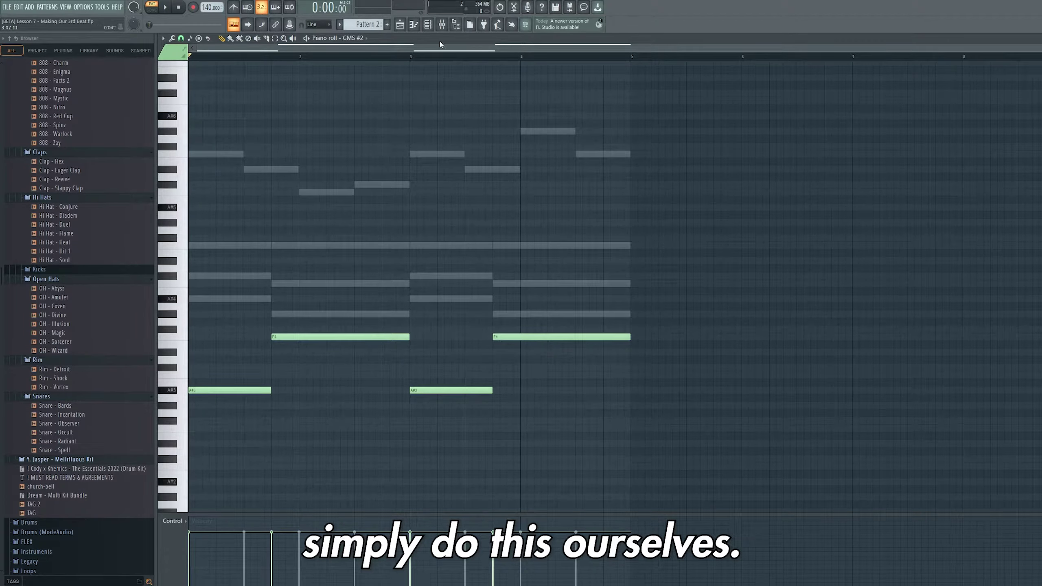
{"action": "key", "text": "space"}
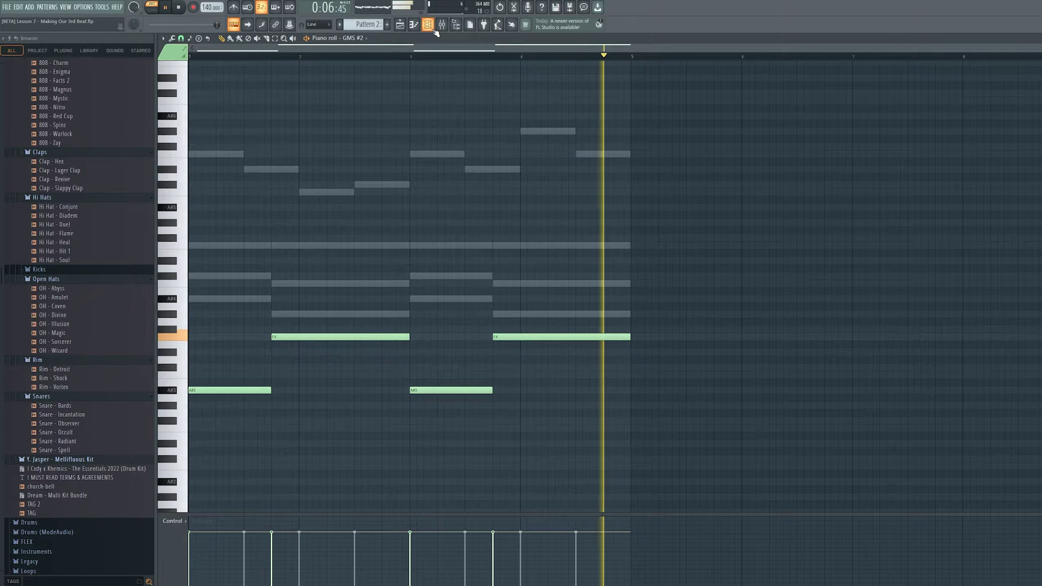
{"action": "key", "text": "space"}
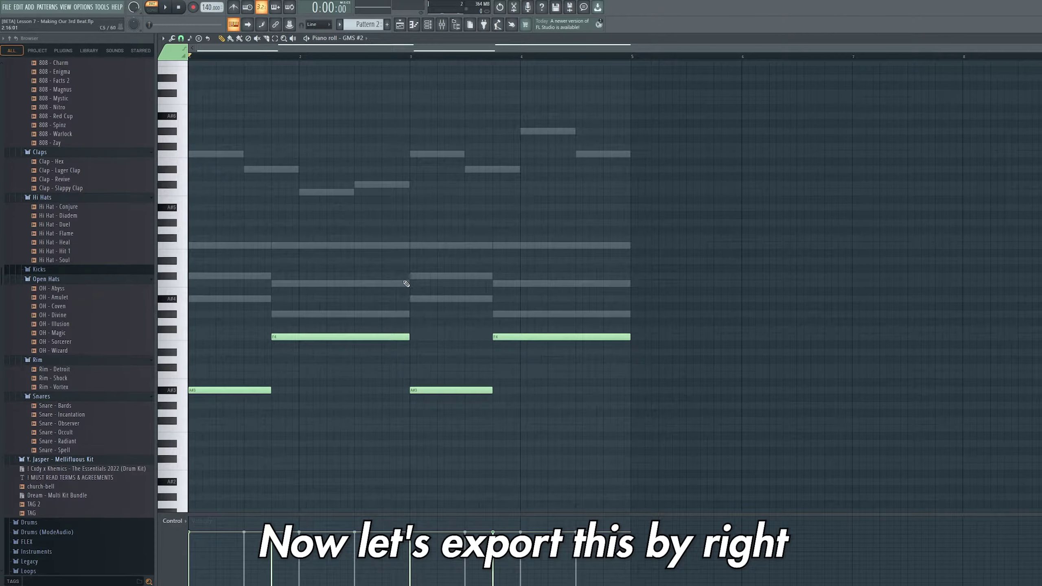
- Render Pattern 2 as an audio clip in 32Bit float stereo WAV with the tail set to Cut remainder
{"action": "right_click", "coordinate": [362, 24]}
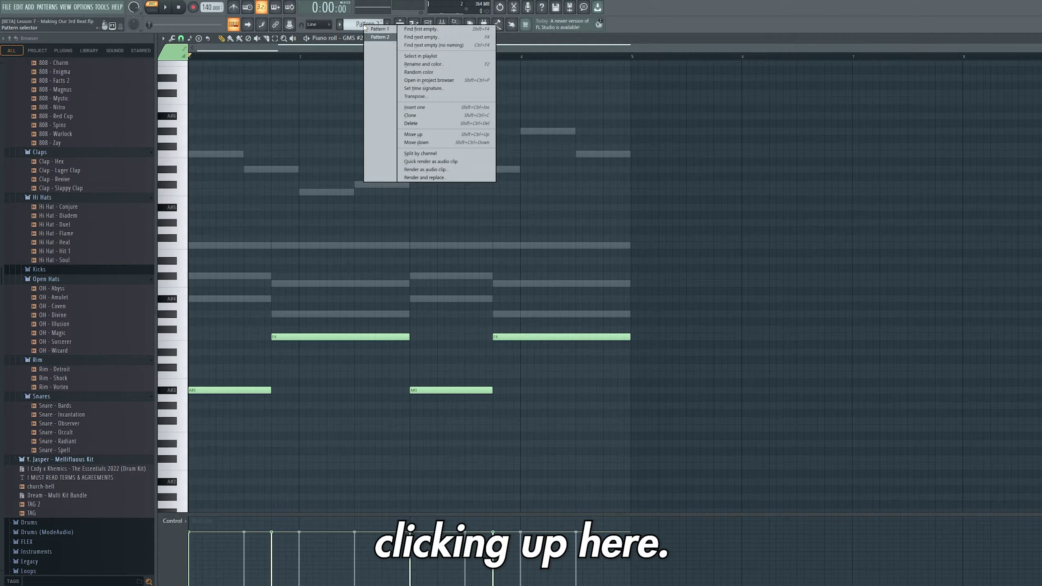
{"action": "left_click", "coordinate": [434, 169]}
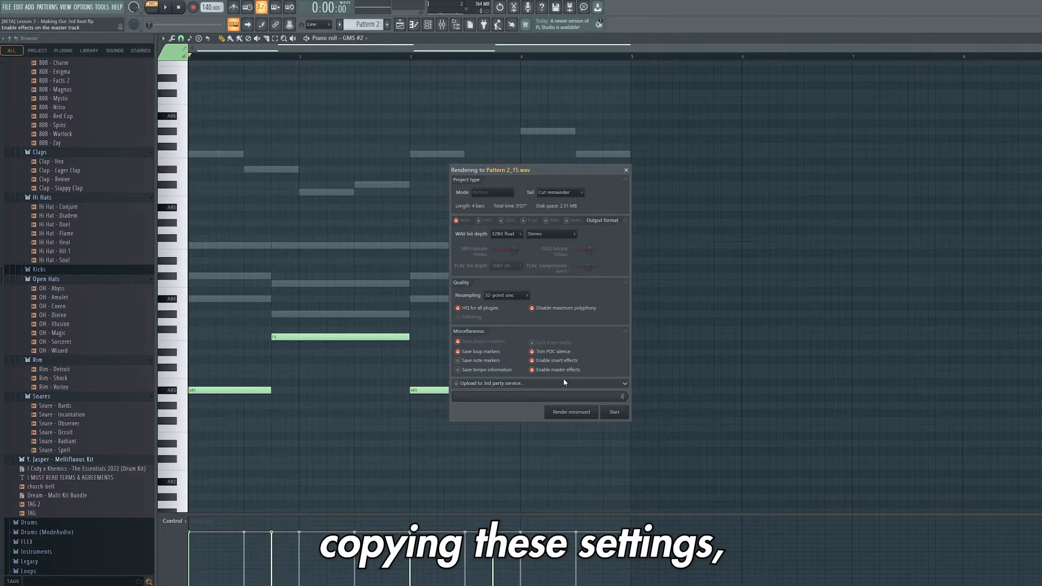
{"action": "left_click", "coordinate": [615, 412]}
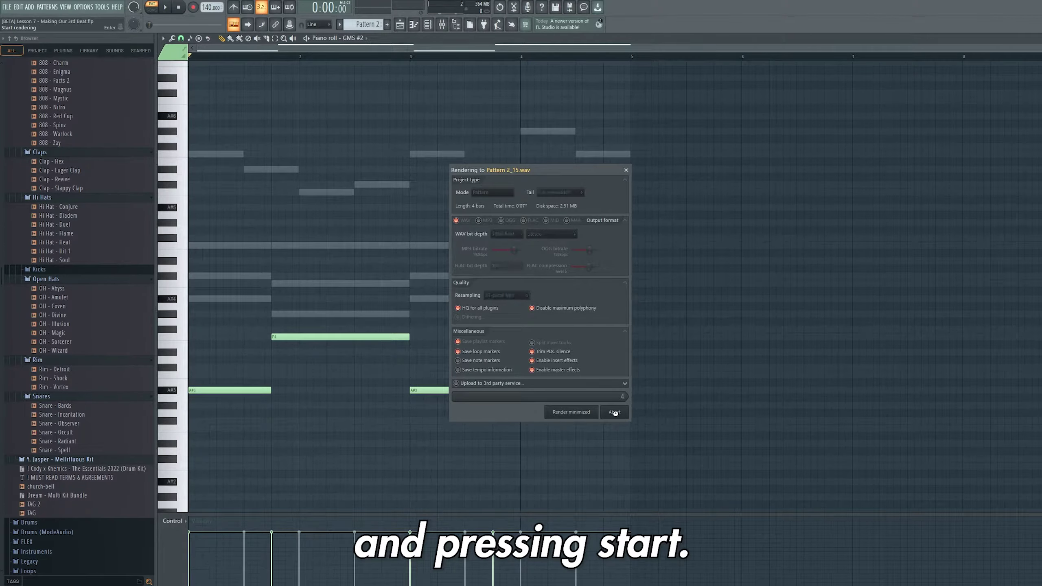
- Assign the rendered Pattern 2 audio clip to mixer track 8 and place it at bar 1 of playlist Track 1
{"action": "left_click", "coordinate": [431, 30]}
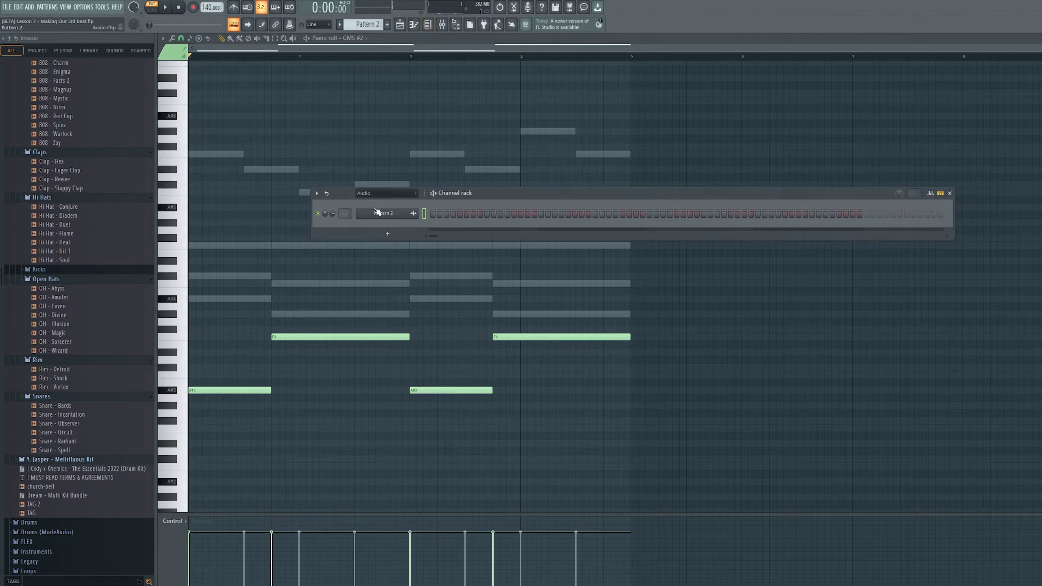
{"action": "left_click_drag", "start_coordinate": [347, 302], "coordinate": [346, 294]}
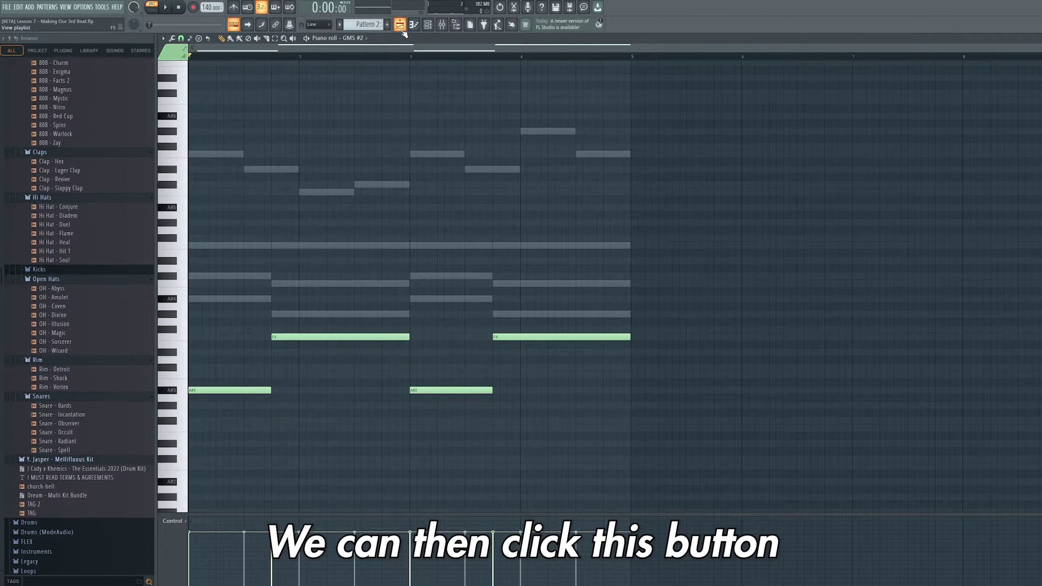
{"action": "left_click", "coordinate": [402, 26]}
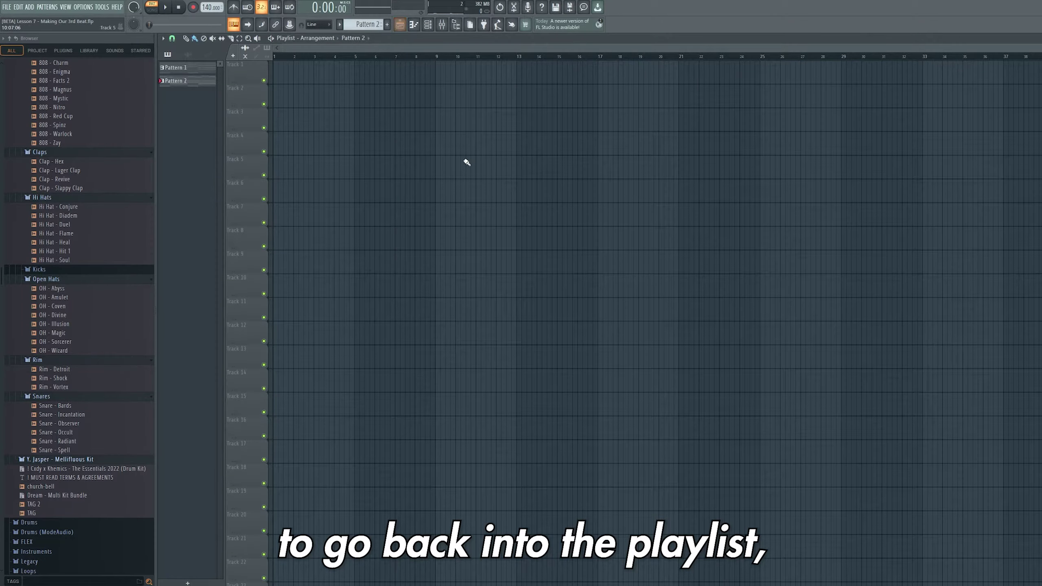
{"action": "left_click", "coordinate": [427, 24]}
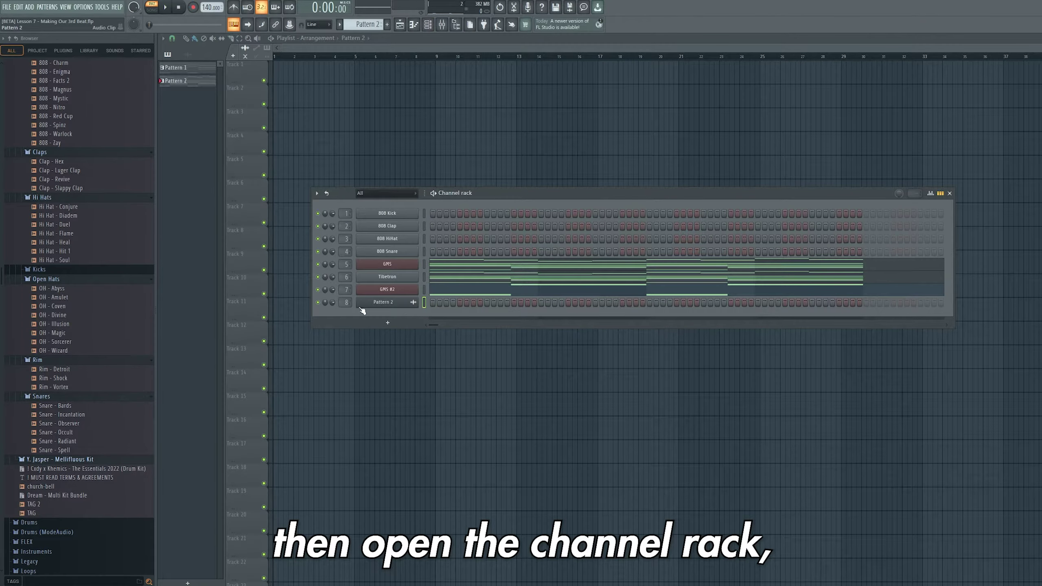
{"action": "left_click", "coordinate": [386, 307]}
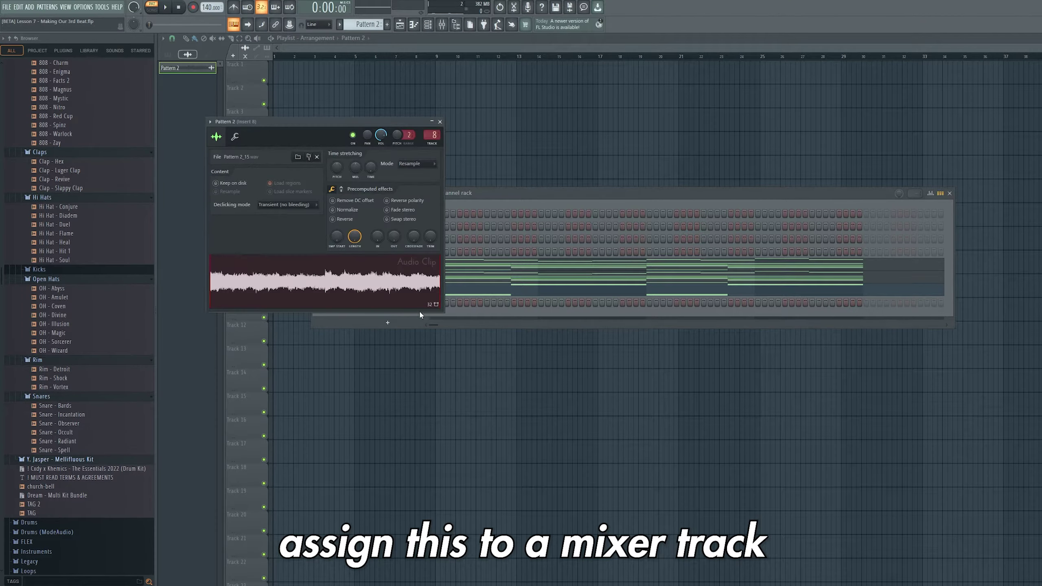
{"action": "left_click_drag", "start_coordinate": [265, 285], "coordinate": [324, 67]}
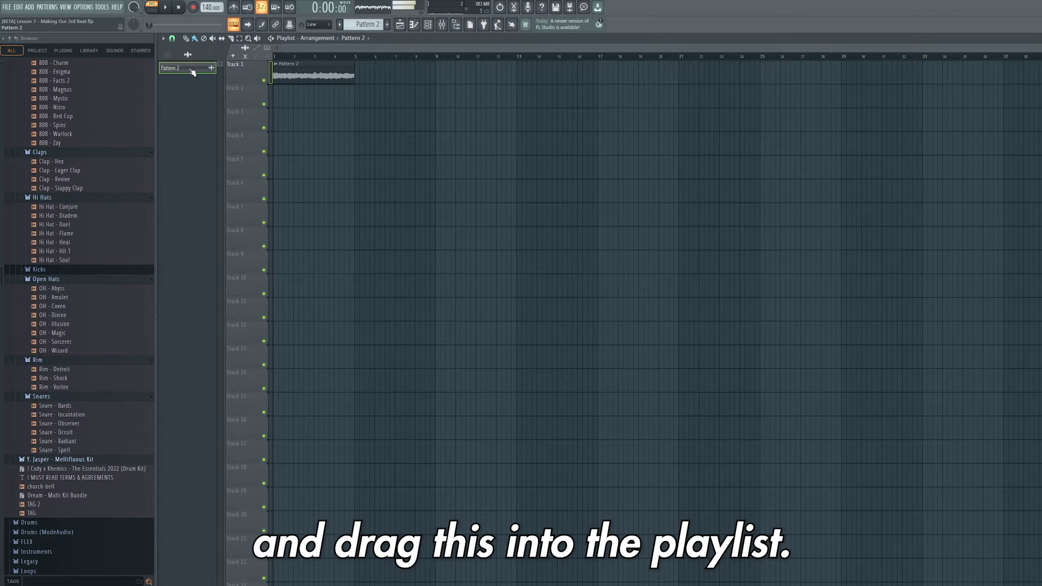
- Set the Pattern 2 clip's time-stretching mode to Stretch and its pitch shift to -300 cents
{"action": "double_click", "coordinate": [342, 74]}
{"action": "left_click", "coordinate": [415, 163]}
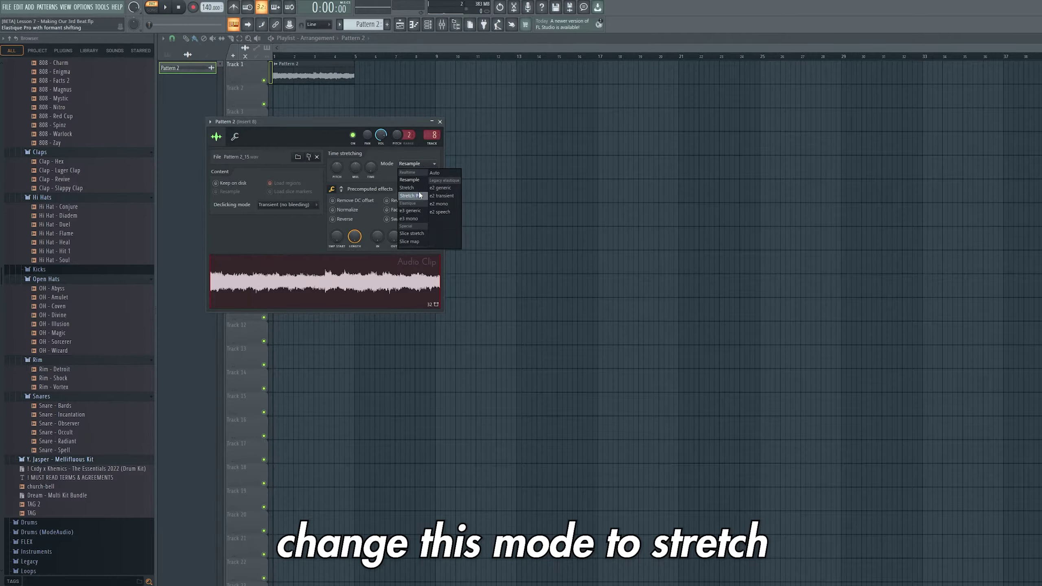
{"action": "left_click", "coordinate": [406, 188]}
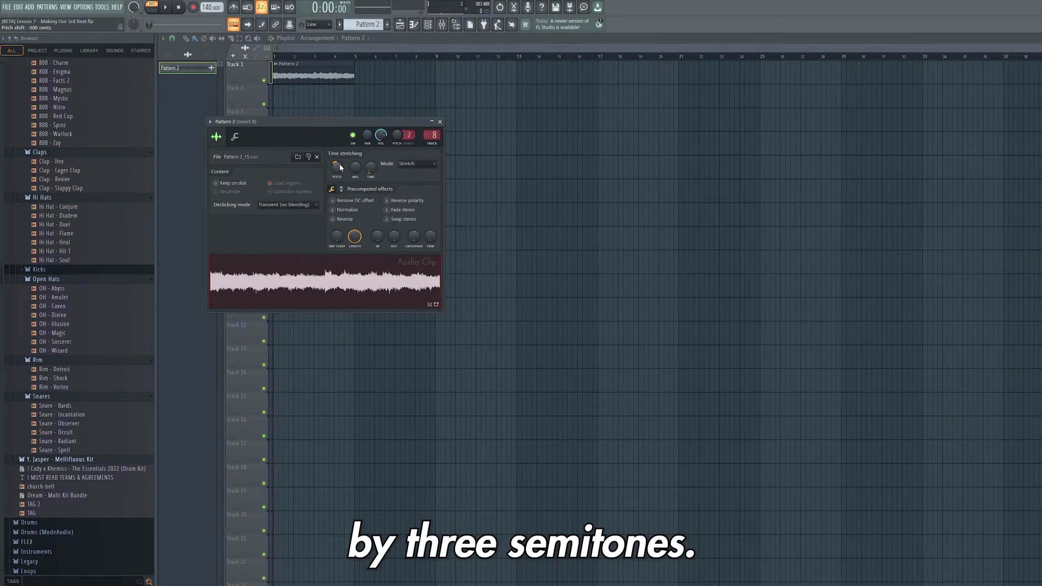
{"action": "left_click_drag", "start_coordinate": [296, 57], "coordinate": [260, 65]}
- Switch playback to song mode and listen to the pitched-down clip
{"action": "key", "text": "l"}
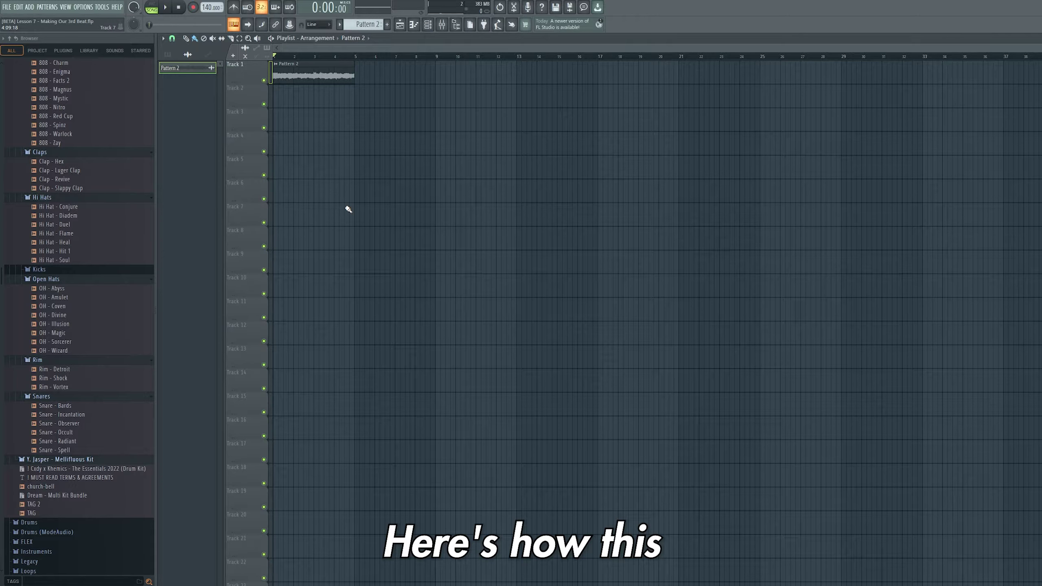
{"action": "key", "text": "space"}
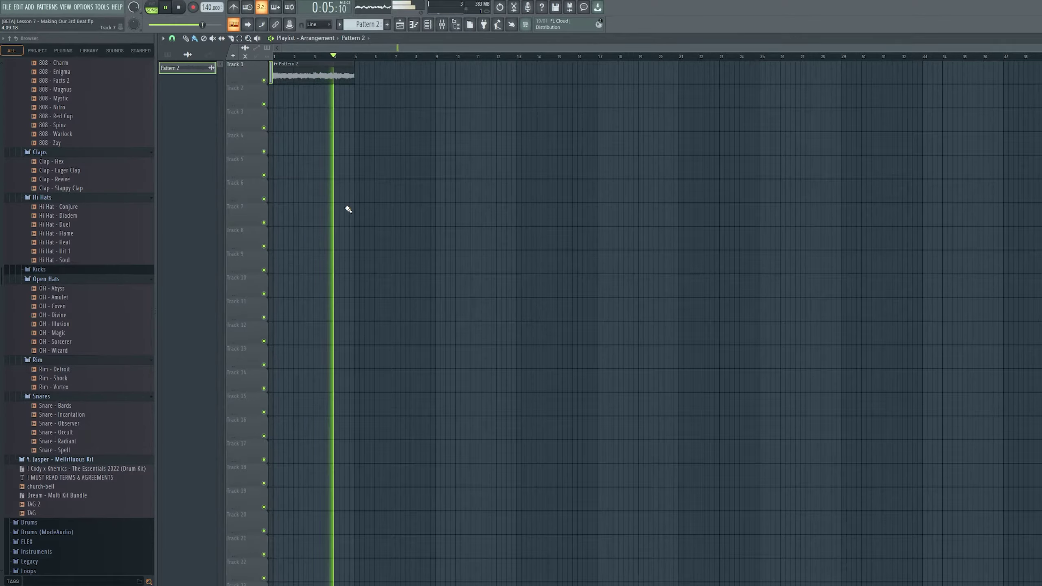
{"action": "key", "text": "space"}
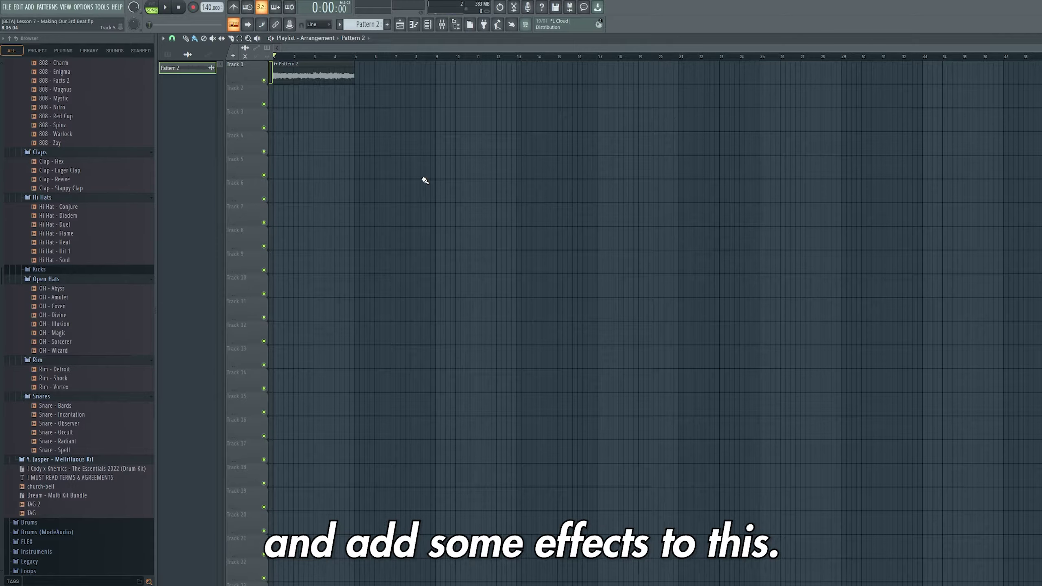
- Load Fruity Reeverb 2 into the first effect slot of mixer Insert 8, the audio clip's track
{"action": "left_click", "coordinate": [442, 25]}
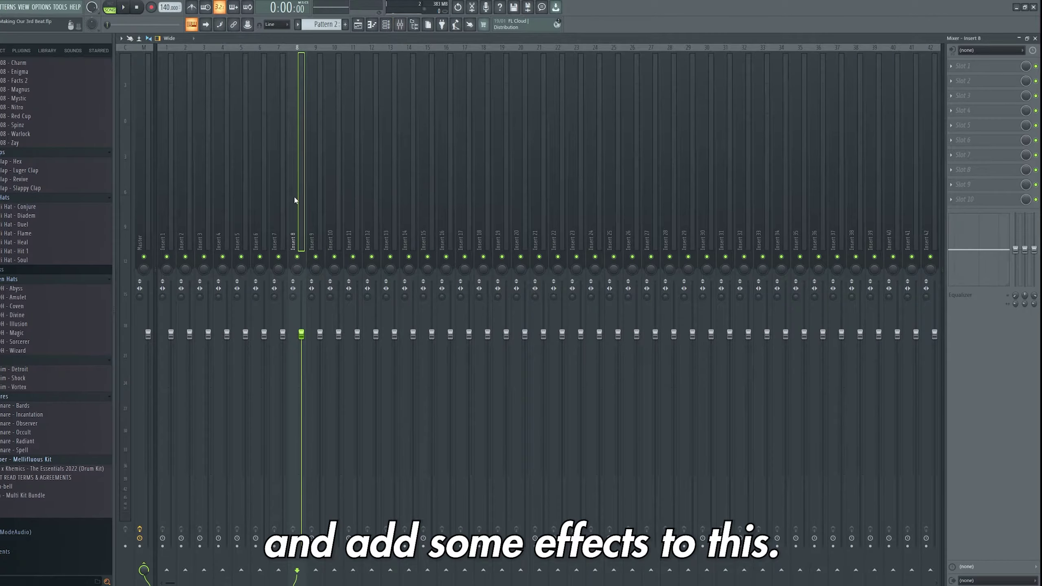
{"action": "left_click", "coordinate": [385, 25]}
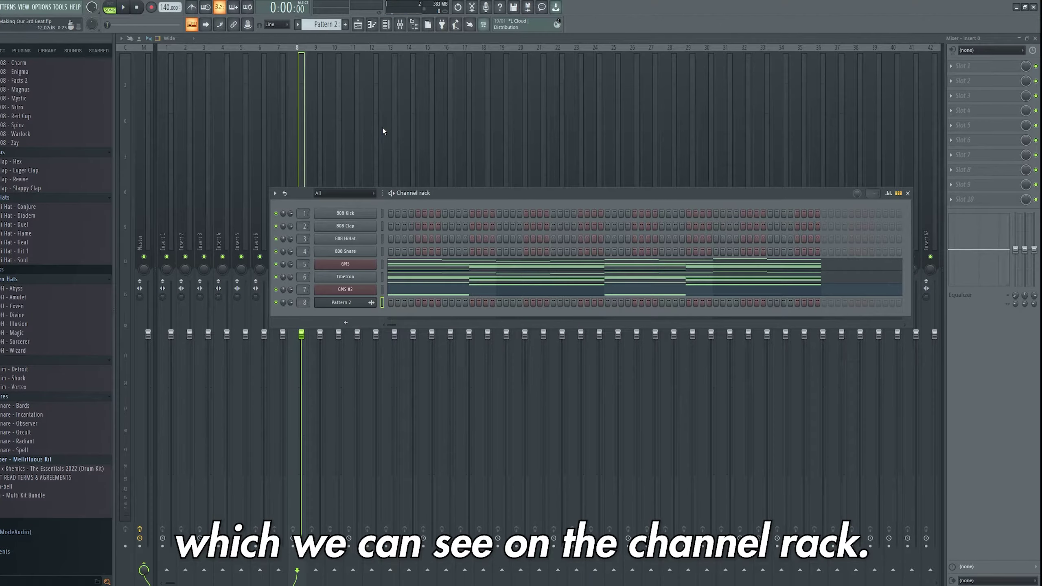
{"action": "left_click", "coordinate": [385, 24]}
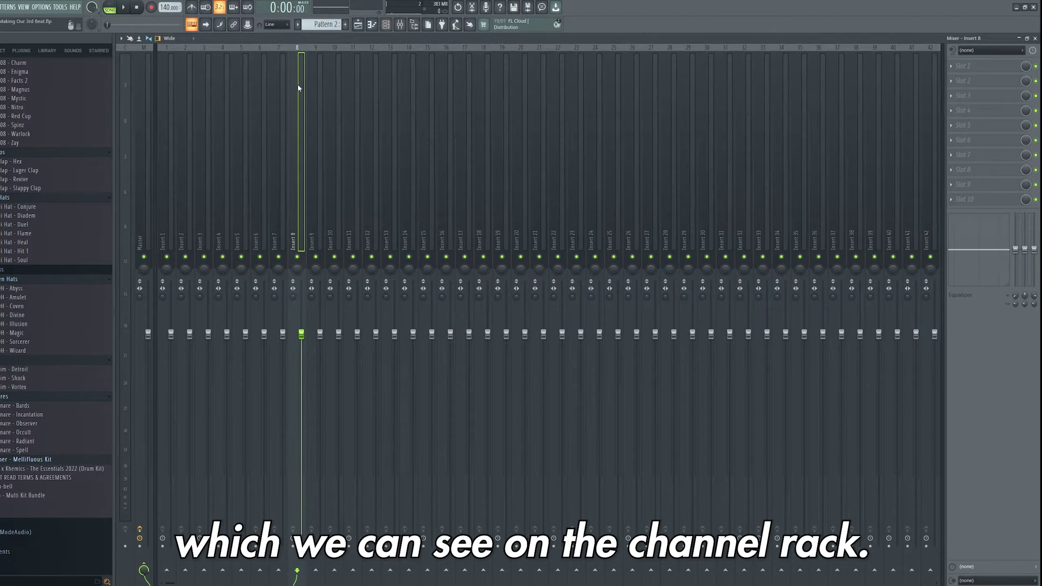
{"action": "left_click", "coordinate": [984, 68]}
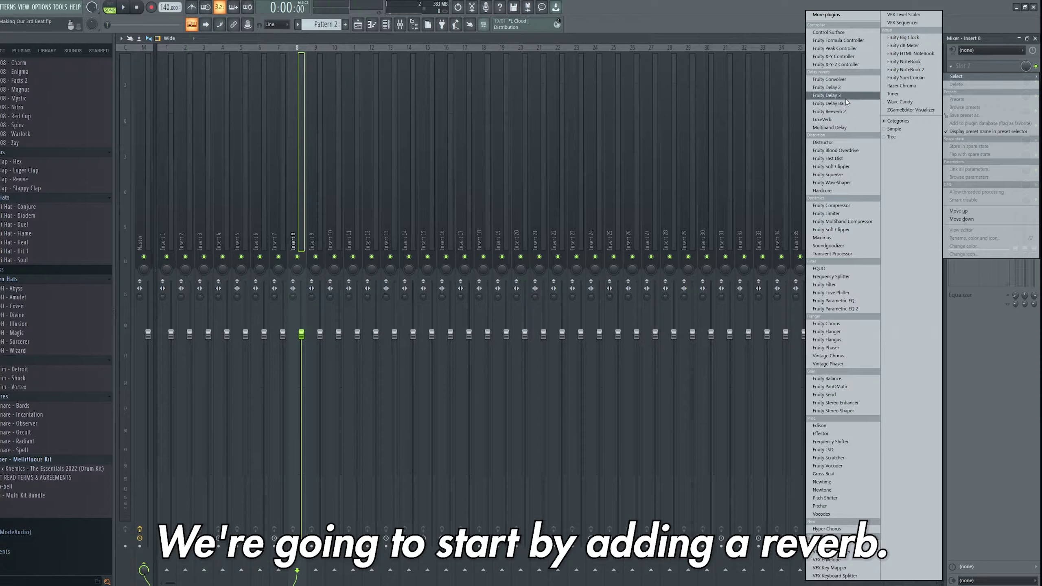
{"action": "left_click", "coordinate": [845, 113]}
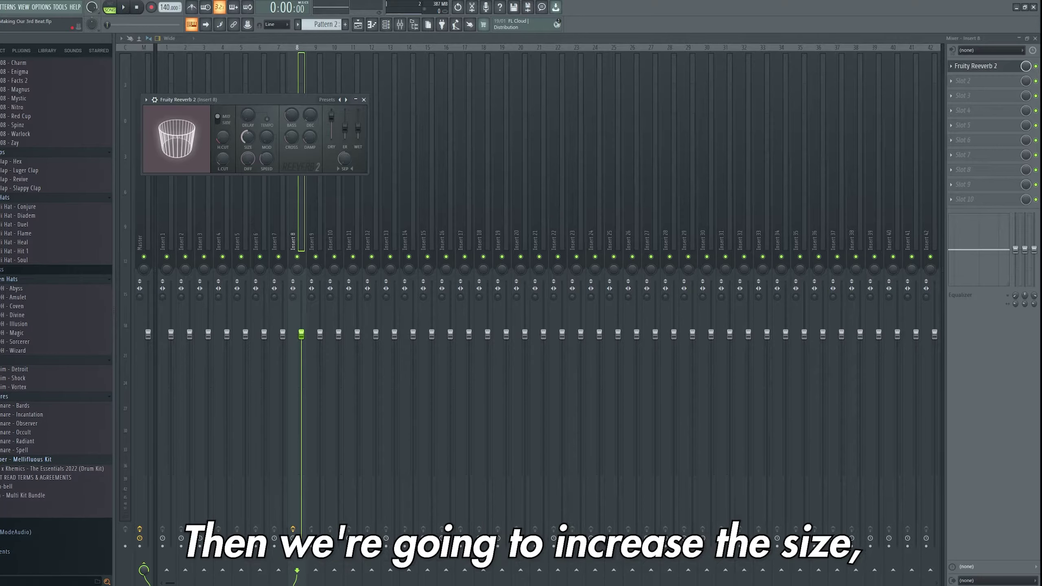
- Increase the reverb's room size and lower its wet level to about 30%, and listen to the result in the playlist
{"action": "left_click_drag", "start_coordinate": [250, 138], "coordinate": [309, 113]}
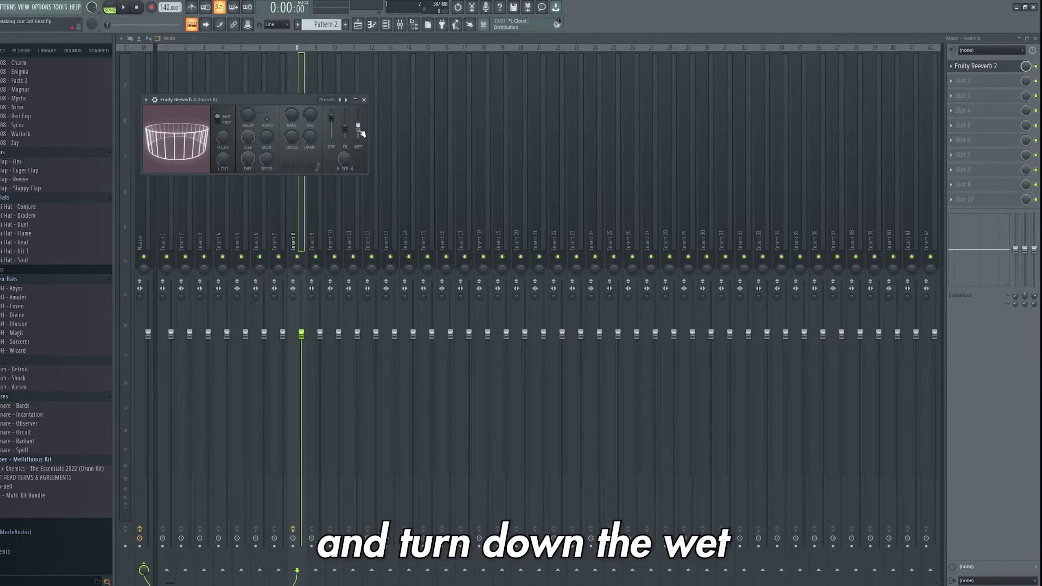
{"action": "left_click_drag", "start_coordinate": [359, 132], "coordinate": [360, 137]}
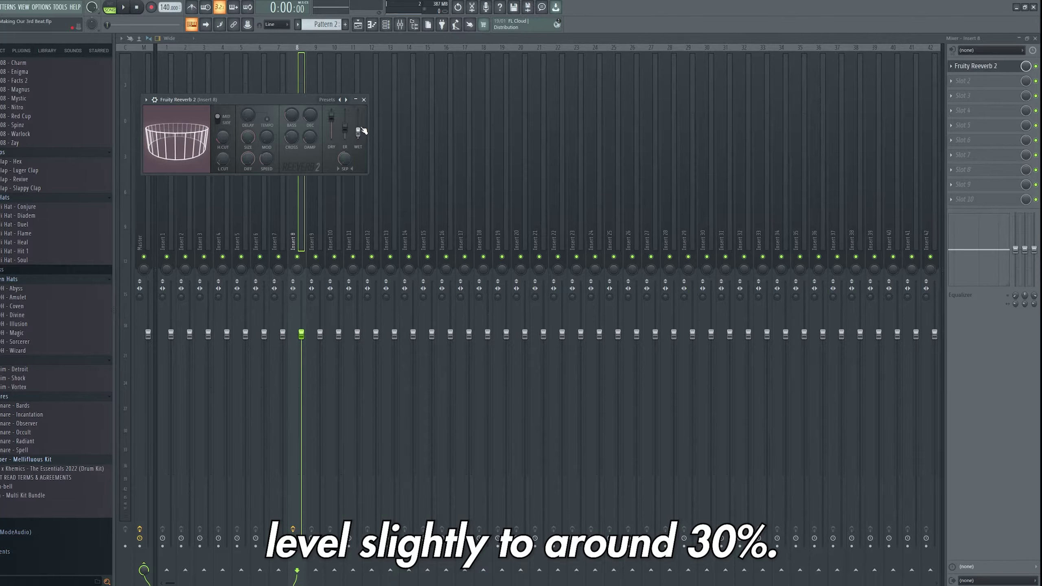
{"action": "left_click", "coordinate": [364, 99]}
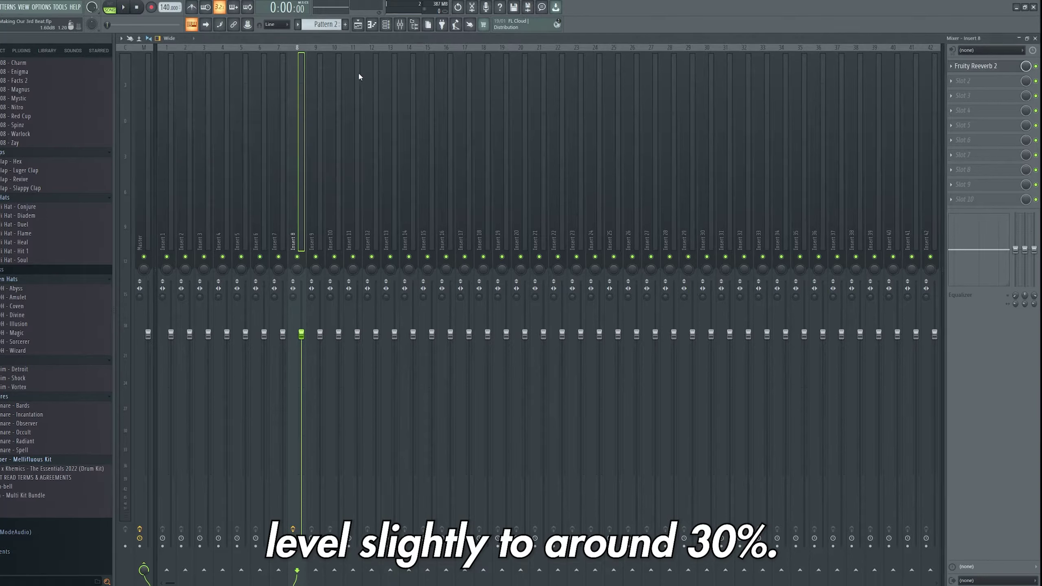
{"action": "left_click", "coordinate": [361, 26]}
{"action": "key", "text": "space"}
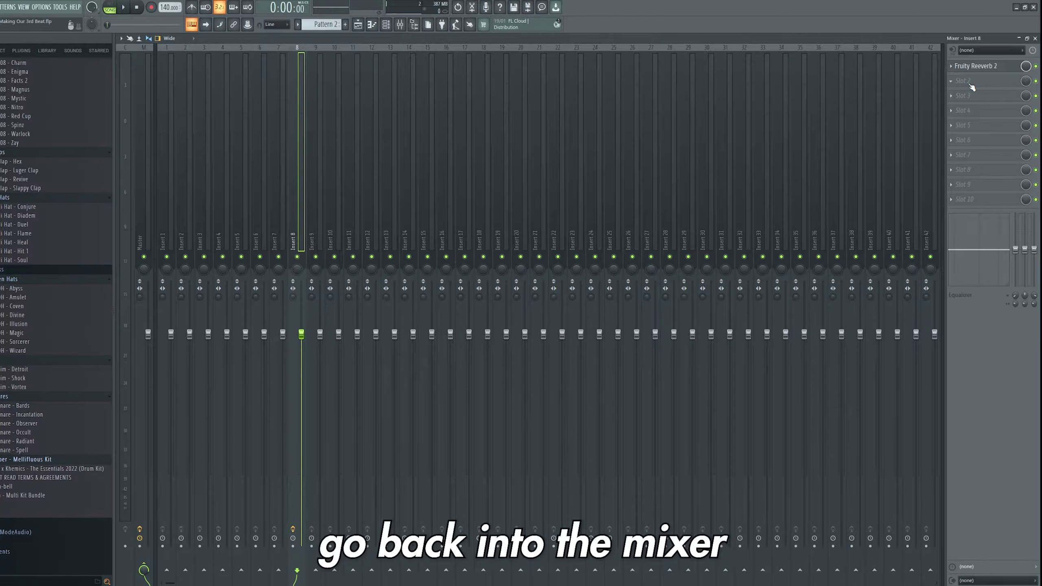
- Add Fruity Parametric EQ 2 to the second slot of Insert 8 and load its 20Hz - 18kHz cut preset
{"action": "left_click", "coordinate": [971, 87]}
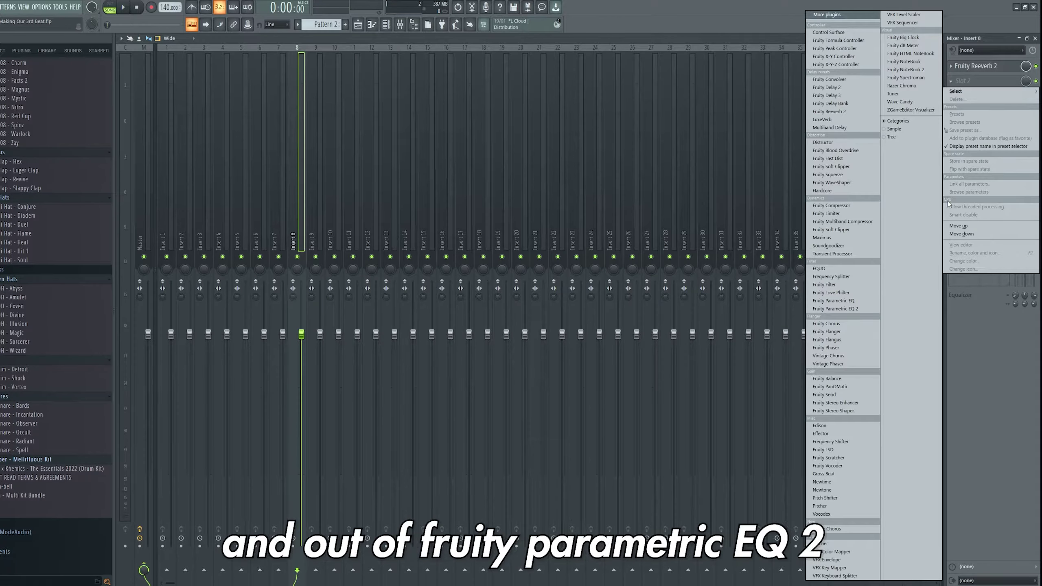
{"action": "left_click", "coordinate": [852, 311]}
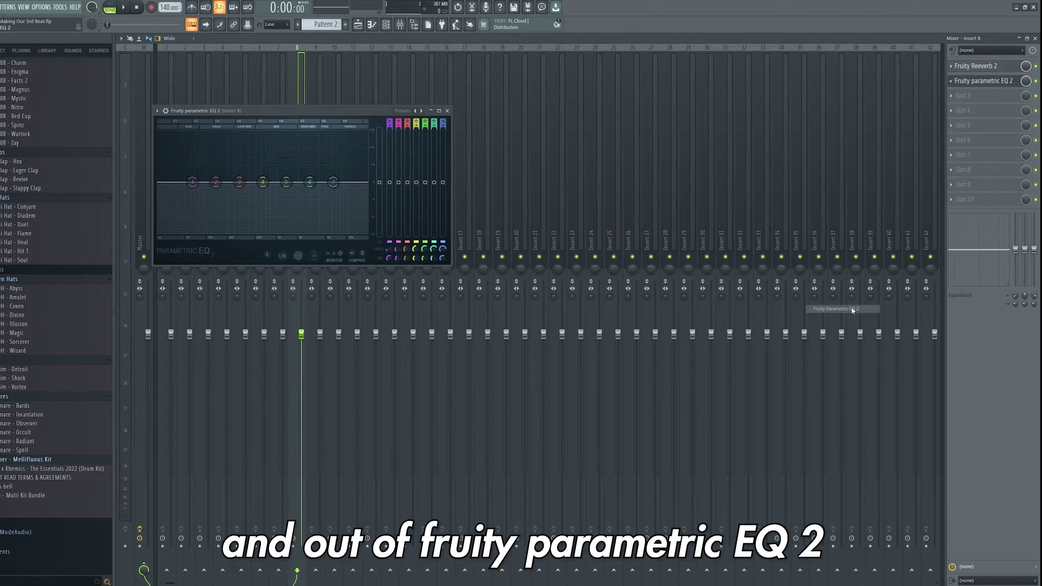
{"action": "left_click", "coordinate": [158, 111]}
{"action": "mouse_move", "coordinate": [177, 144]}
{"action": "left_click", "coordinate": [268, 166]}
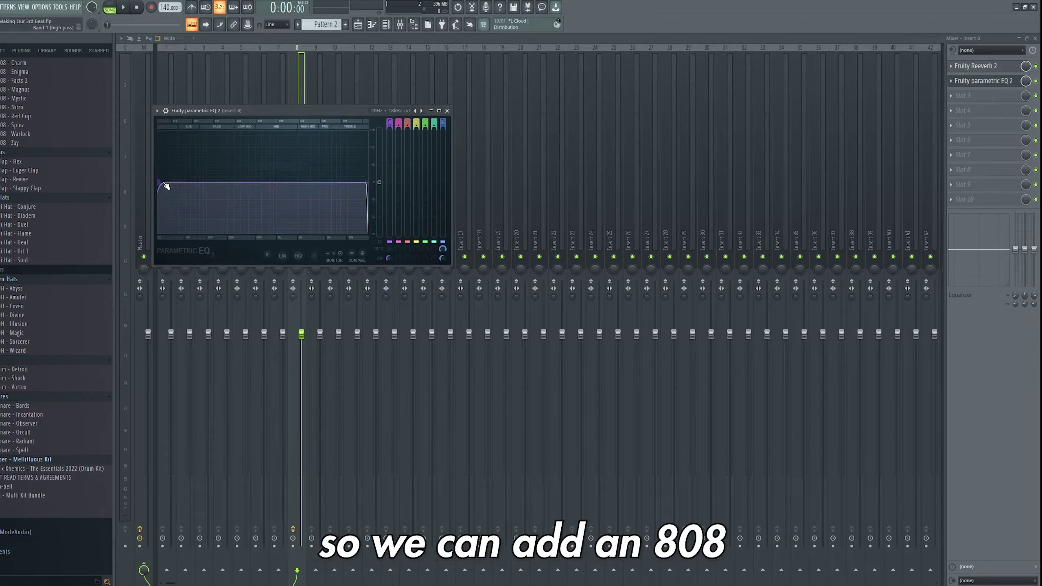
- Reload the EQ's 20Hz + 18kHz cut preset and raise the high-pass band to remove the melody's low frequencies
{"action": "left_click_drag", "start_coordinate": [161, 184], "coordinate": [188, 183]}
{"action": "left_click", "coordinate": [158, 110]}
{"action": "mouse_move", "coordinate": [172, 144]}
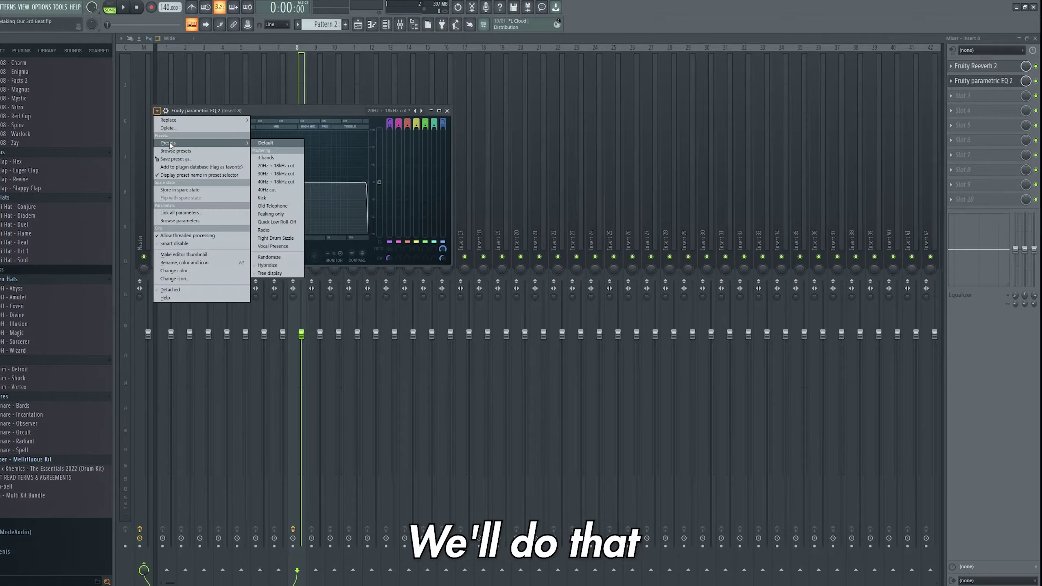
{"action": "left_click", "coordinate": [281, 166]}
{"action": "left_click_drag", "start_coordinate": [161, 183], "coordinate": [206, 183]}
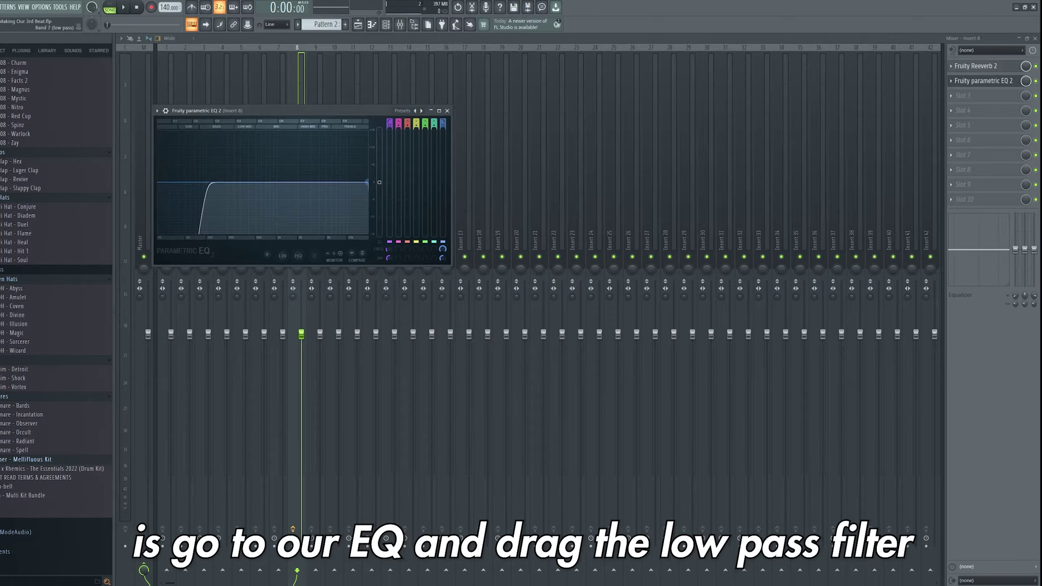
- Bring the EQ's low-pass band down to cut the highs and give it a gentler slope
{"action": "left_click_drag", "start_coordinate": [367, 182], "coordinate": [308, 182]}
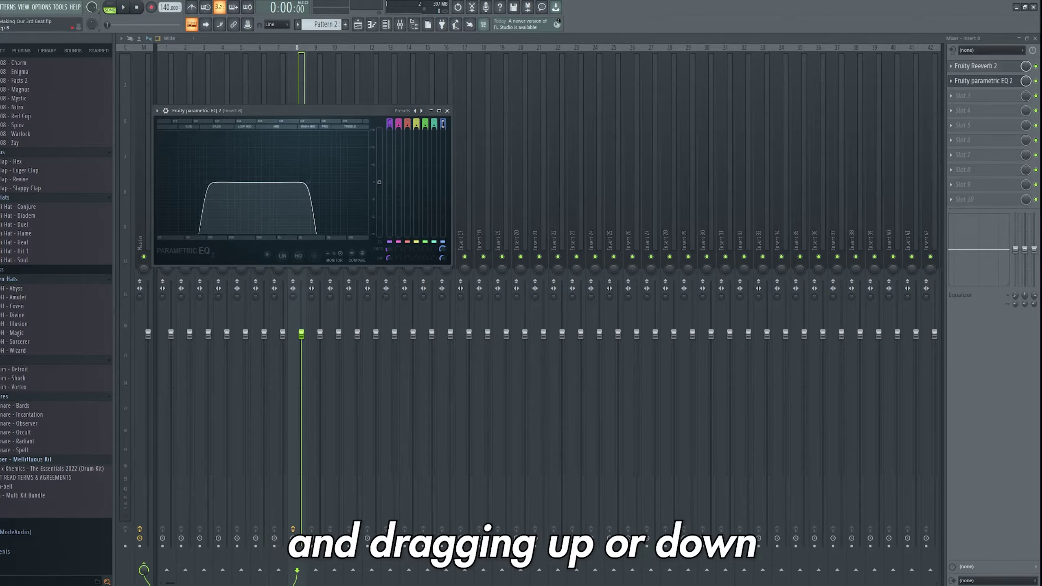
{"action": "left_click_drag", "start_coordinate": [443, 125], "coordinate": [442, 141]}
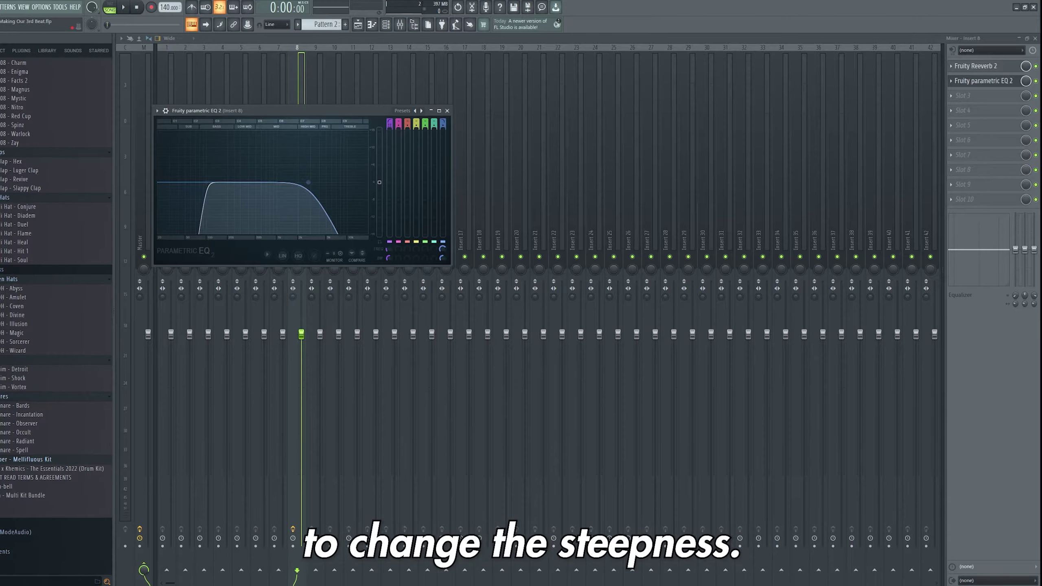
{"action": "left_click_drag", "start_coordinate": [311, 184], "coordinate": [300, 182]}
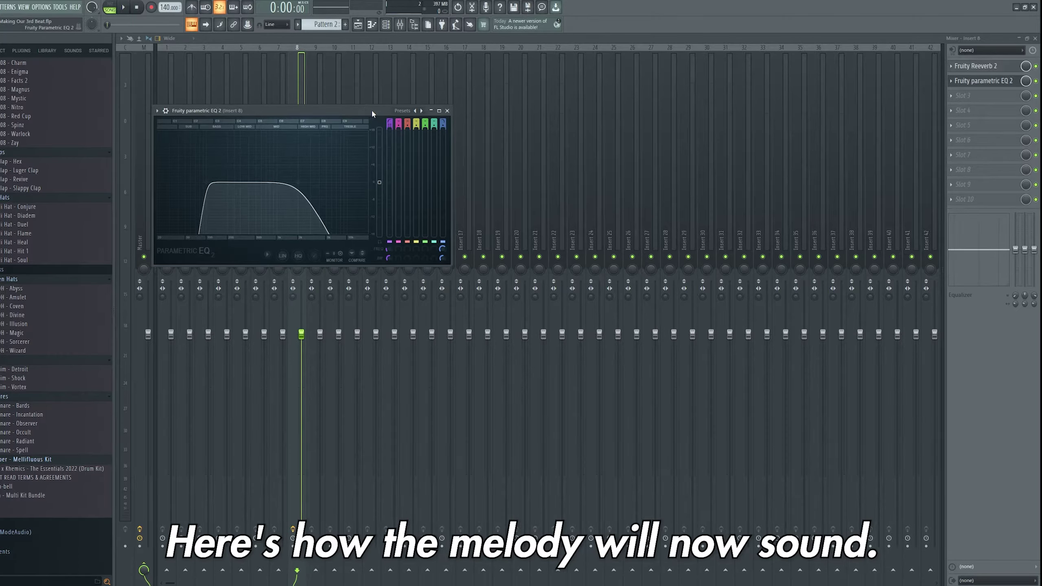
- Listen to the melody with the adjusted EQ, stop playback and close the EQ window
{"action": "key", "text": "space"}
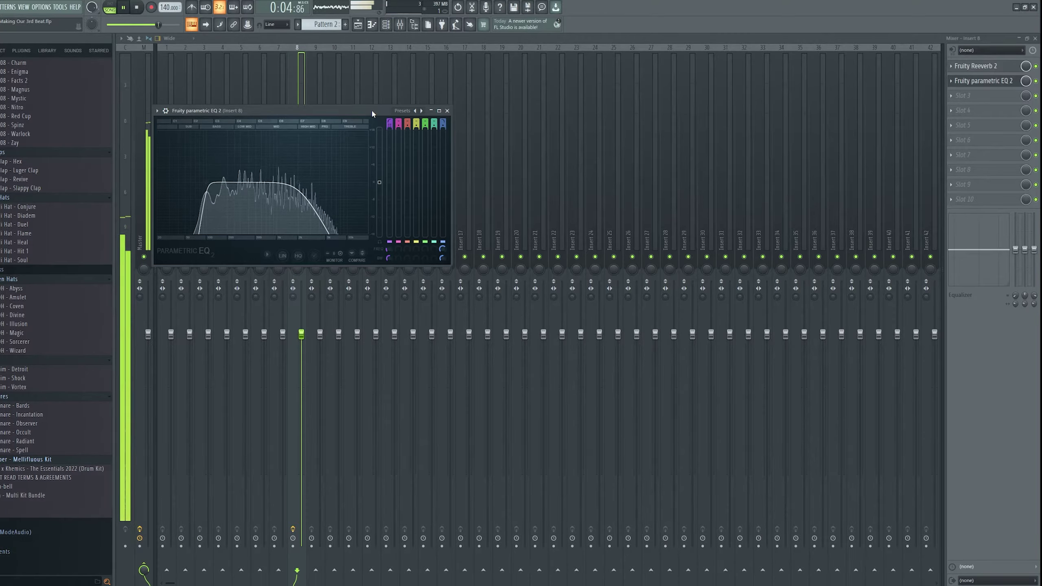
{"action": "key", "text": "space"}
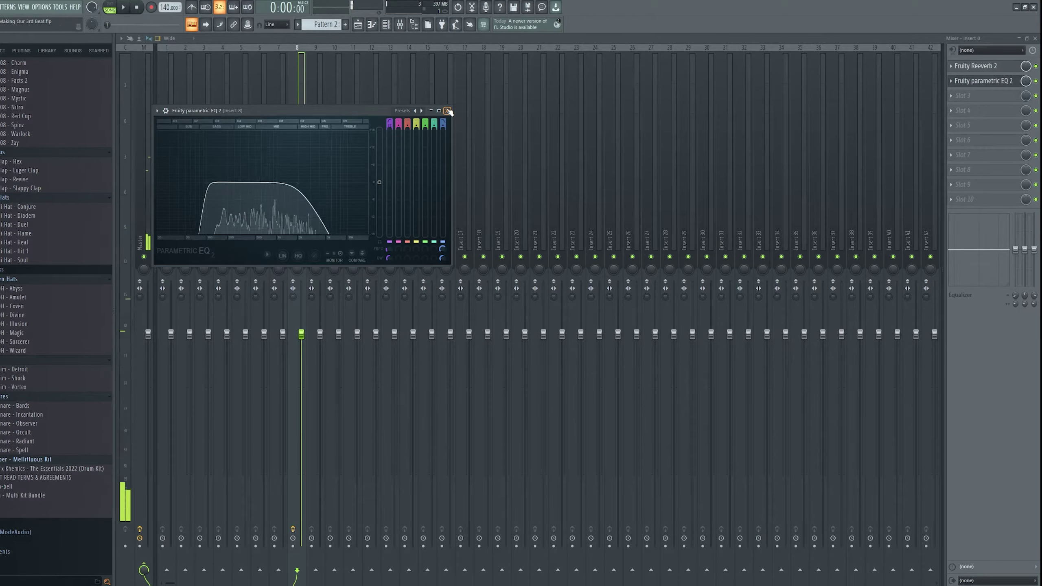
{"action": "left_click", "coordinate": [447, 111]}
- Return to the playlist, show the channel rack and create a new empty pattern, Pattern 3
{"action": "left_click", "coordinate": [358, 24]}
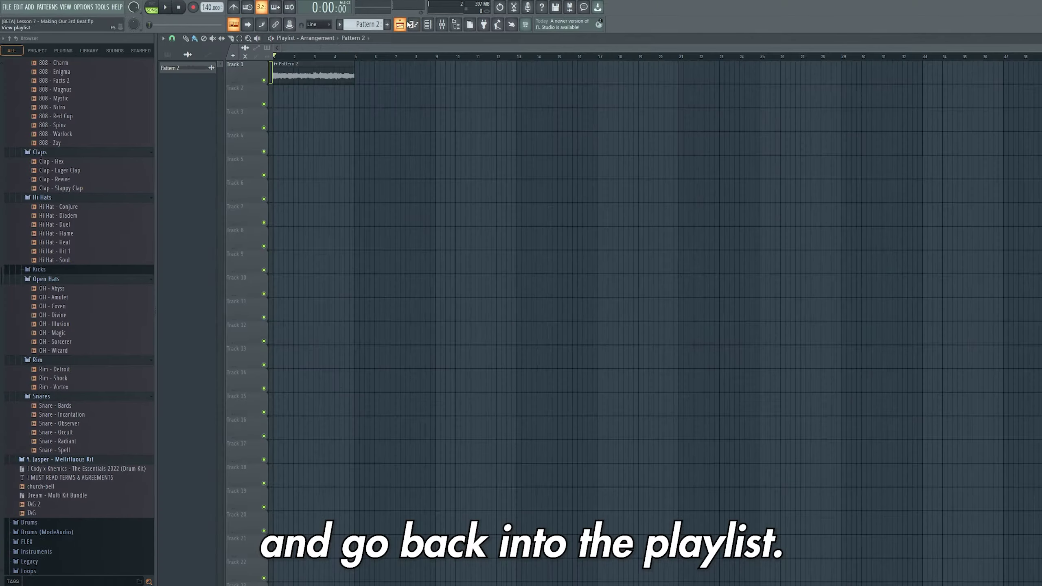
{"action": "left_click", "coordinate": [409, 24]}
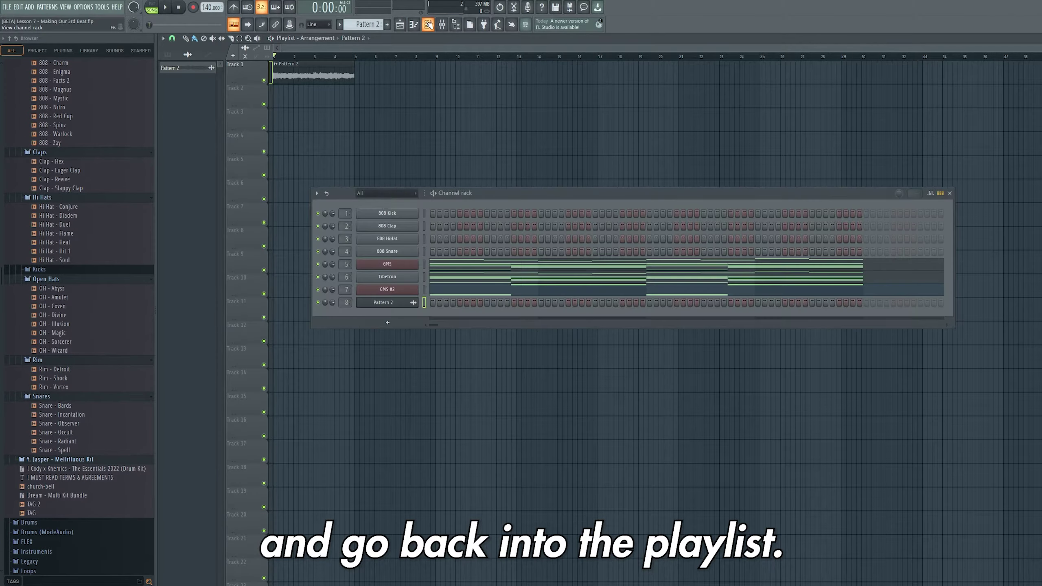
{"action": "left_click", "coordinate": [387, 24]}
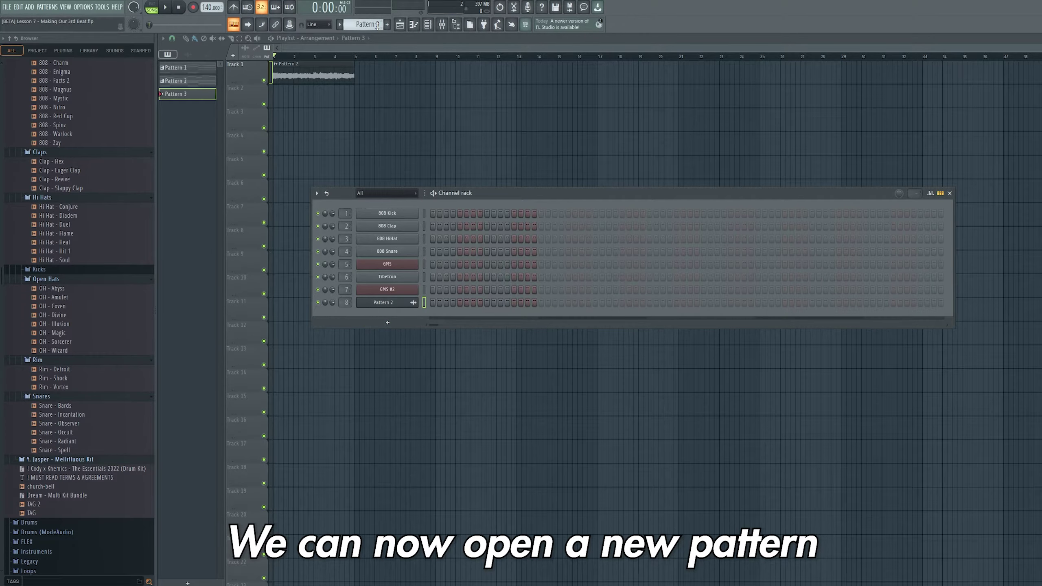
- Set the piano roll's scale highlighting root to G, keeping Minor Natural (Aeolian)
{"action": "left_click", "coordinate": [414, 27]}
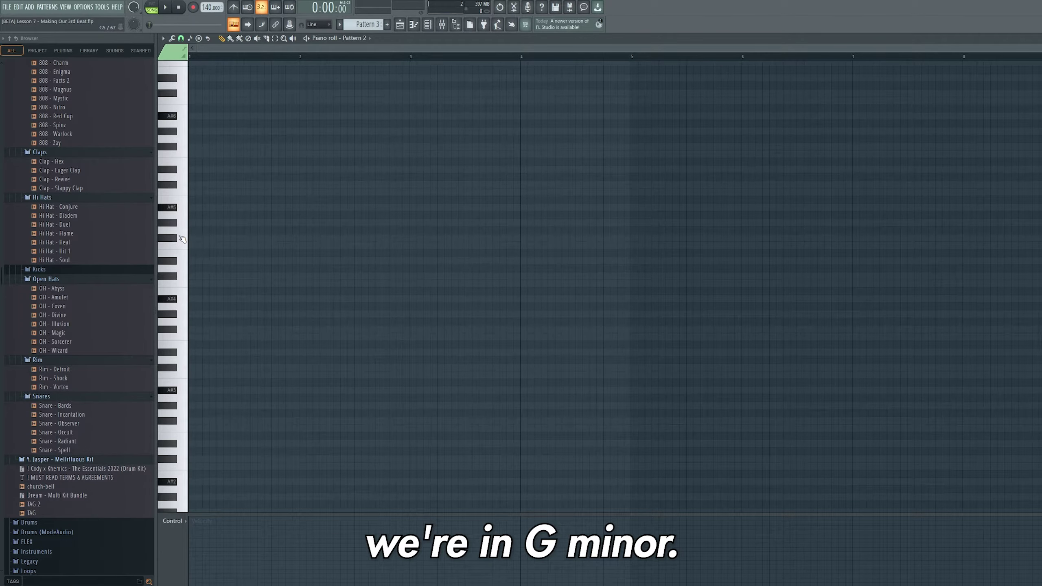
{"action": "left_click", "coordinate": [163, 38]}
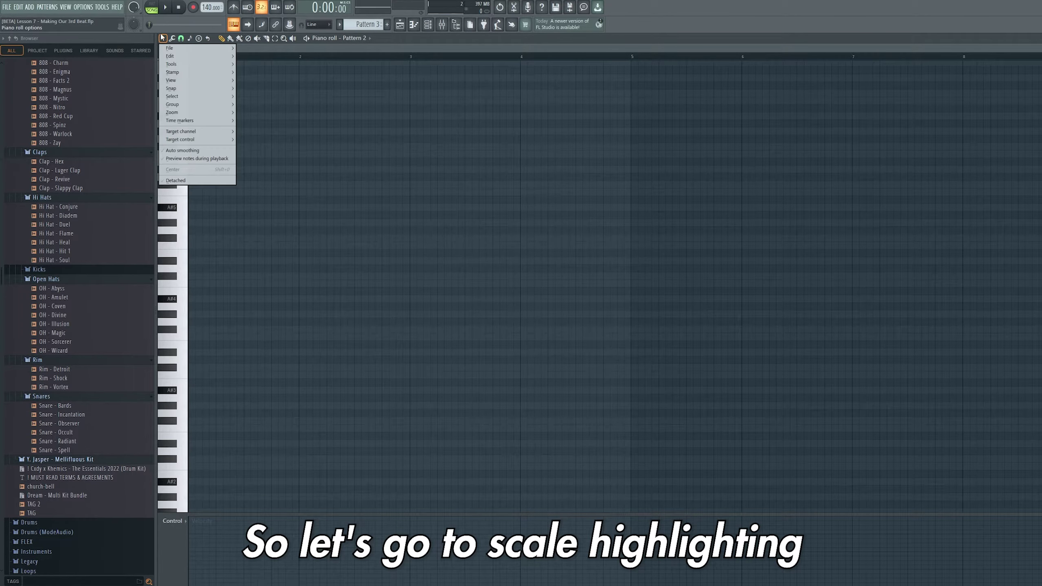
{"action": "mouse_move", "coordinate": [200, 83]}
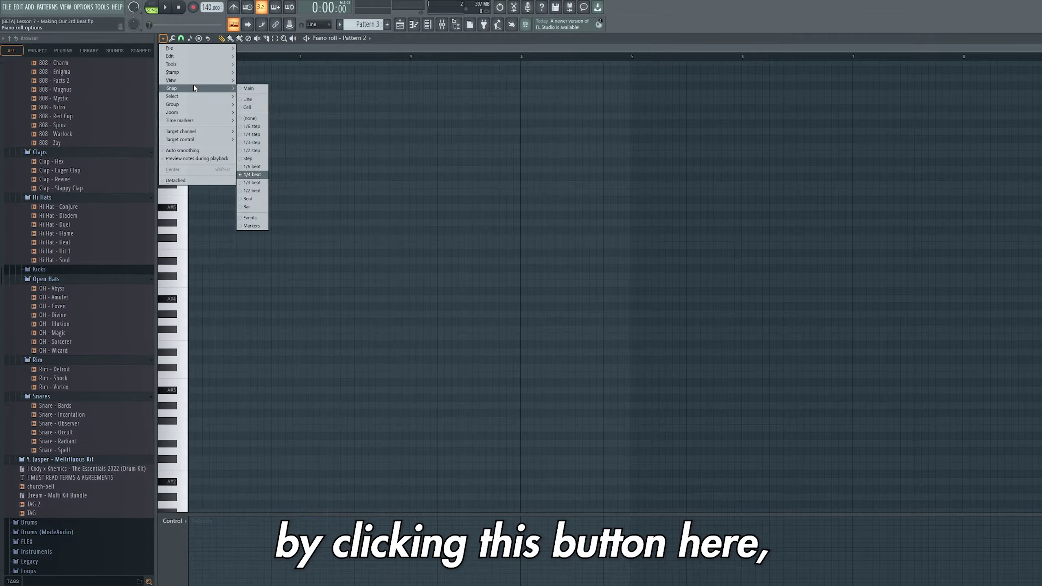
{"action": "mouse_move", "coordinate": [276, 207]}
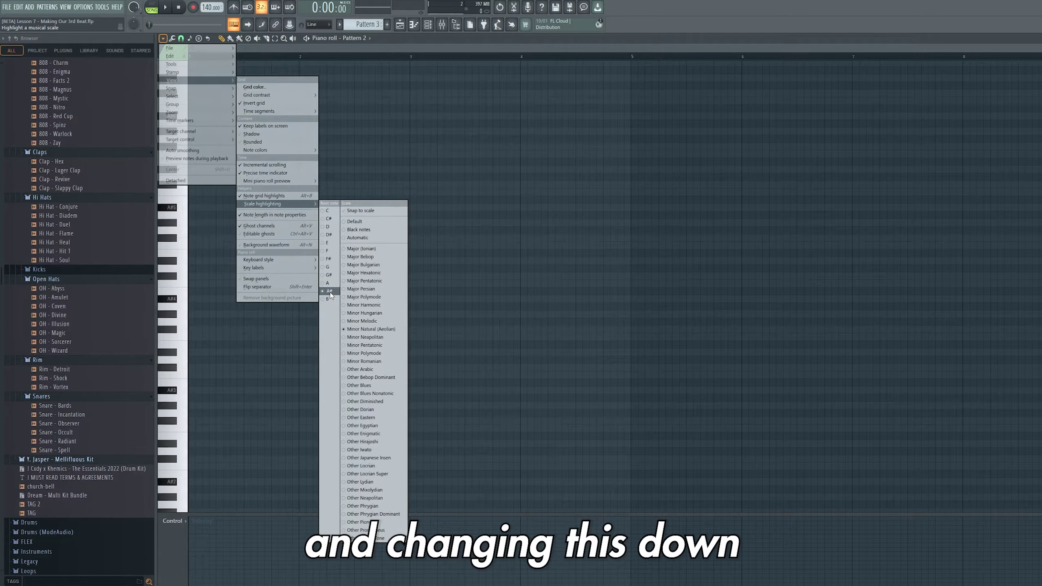
{"action": "left_click", "coordinate": [330, 267]}
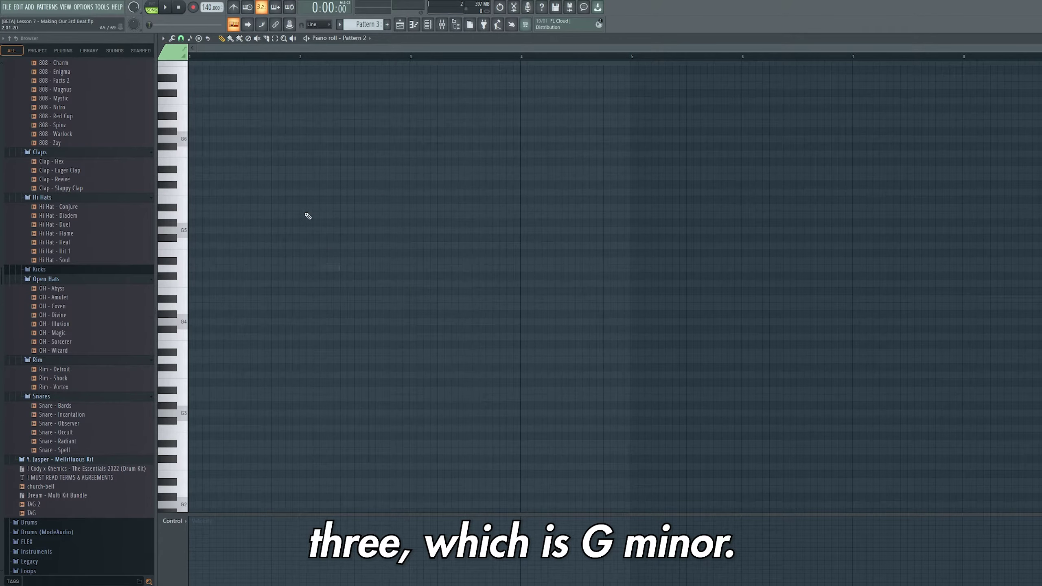
- Add a Sytrus synth as a new channel in the channel rack for the counter melody
{"action": "left_click", "coordinate": [428, 24]}
{"action": "left_click", "coordinate": [428, 24]}
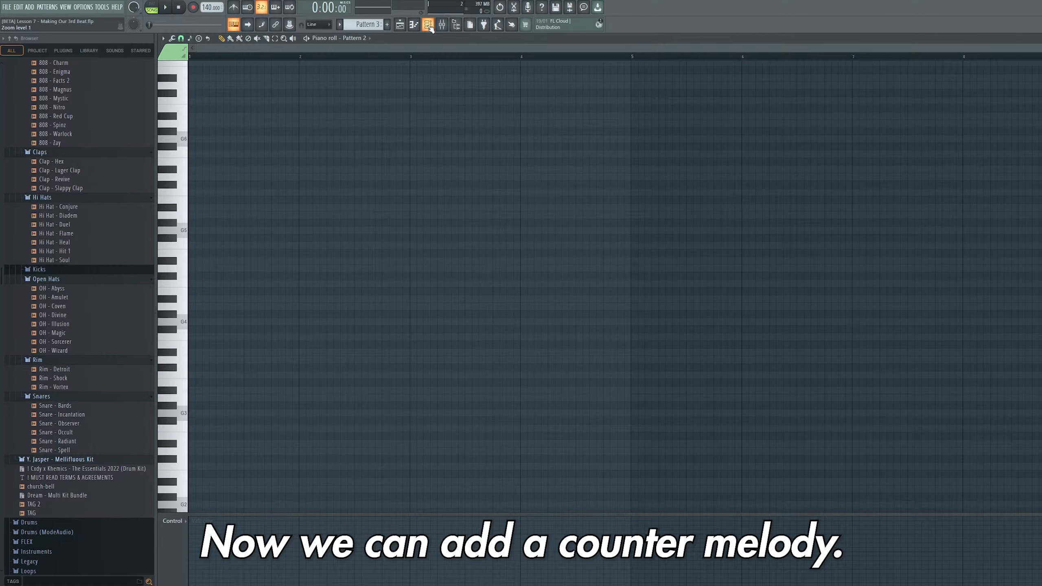
{"action": "left_click", "coordinate": [427, 25]}
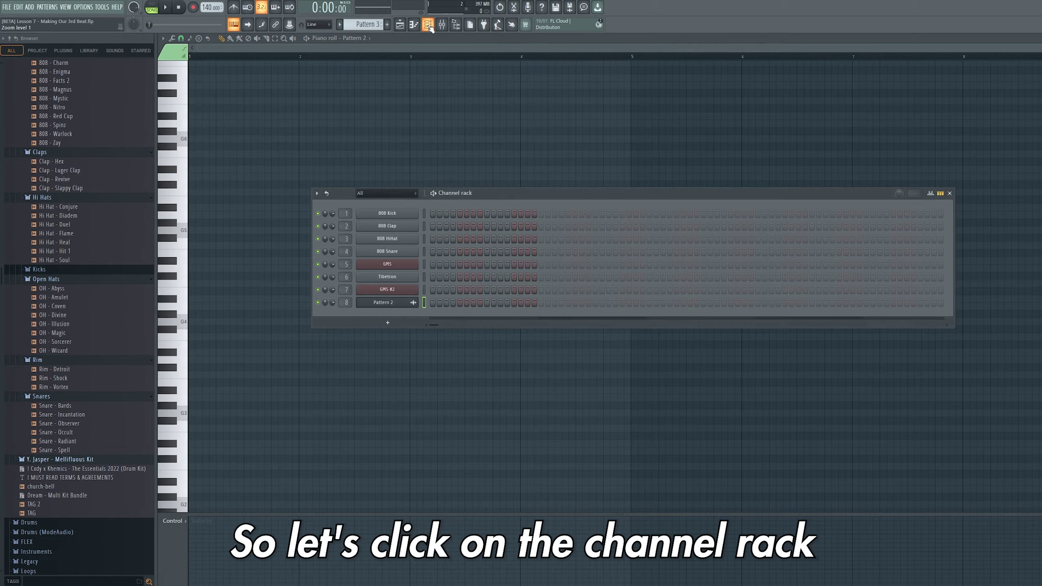
{"action": "left_click", "coordinate": [395, 325]}
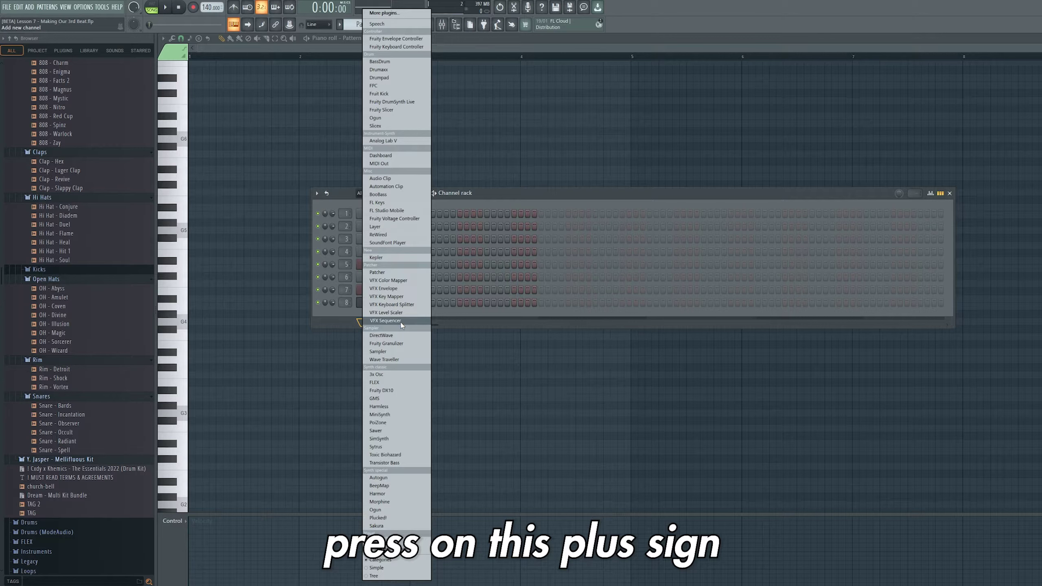
{"action": "left_click", "coordinate": [406, 448]}
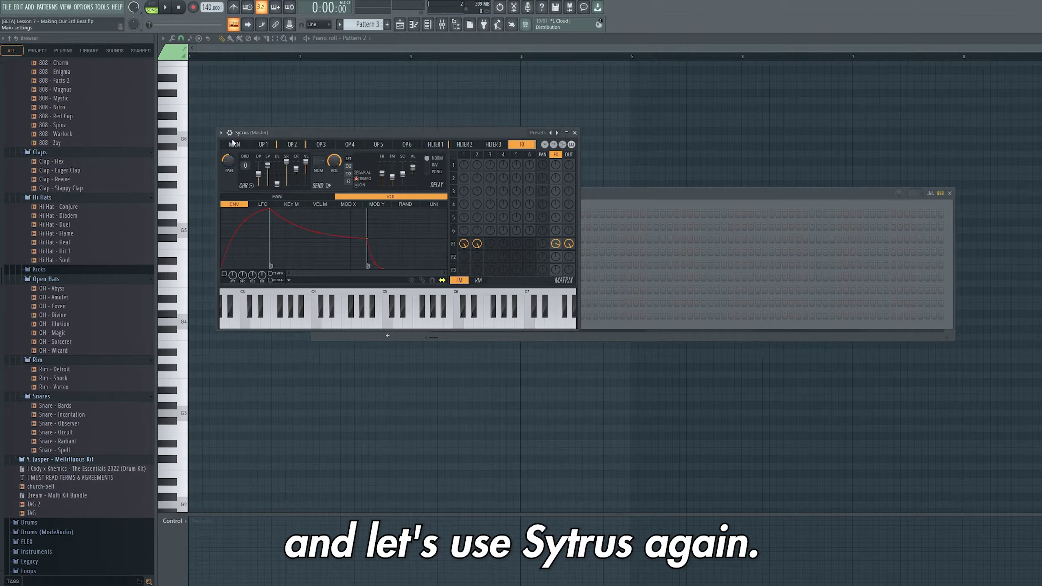
- Audition Sytrus presets one after another starting from Acid, choose Basic subtracting and close the plugin window
{"action": "left_click", "coordinate": [221, 133]}
{"action": "left_click", "coordinate": [236, 158]}
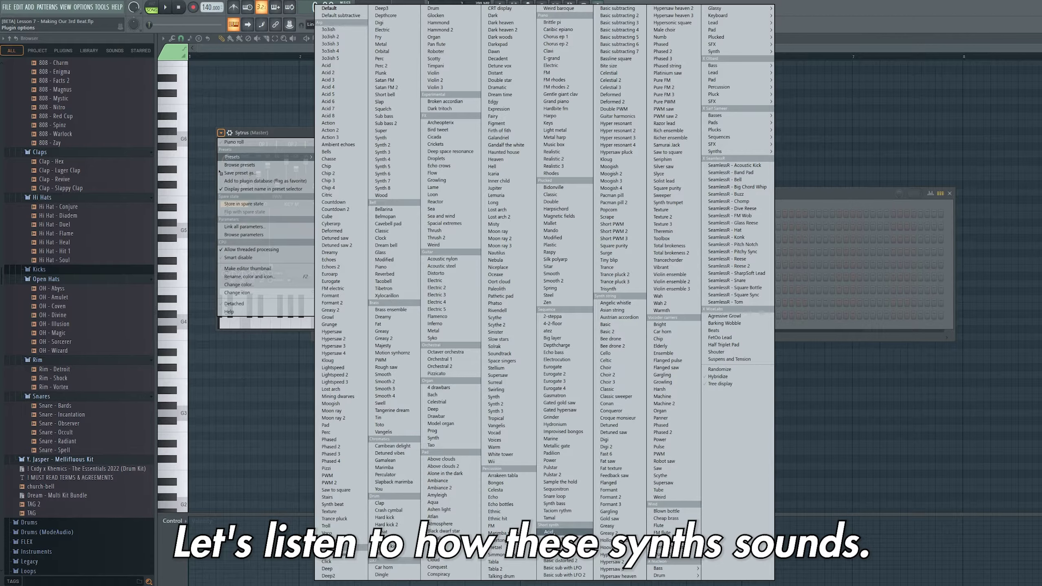
{"action": "left_click", "coordinate": [548, 531]}
{"action": "key", "text": "e"}
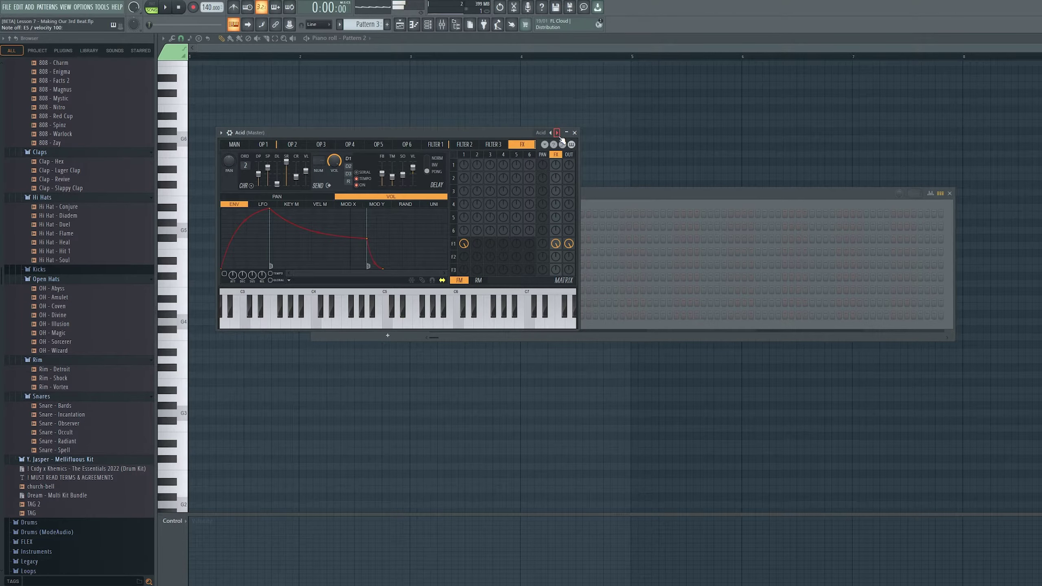
{"action": "left_click", "coordinate": [557, 133]}
{"action": "key", "text": "e"}
{"action": "left_click", "coordinate": [557, 134]}
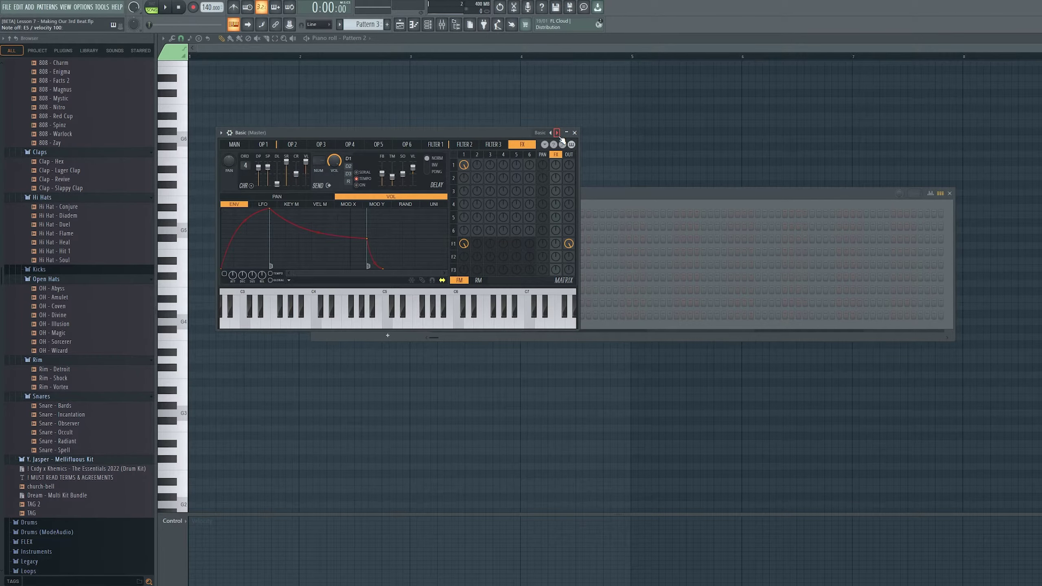
{"action": "left_click", "coordinate": [557, 133]}
{"action": "key", "text": "e"}
{"action": "key", "text": "e"}
{"action": "key", "text": "e"}
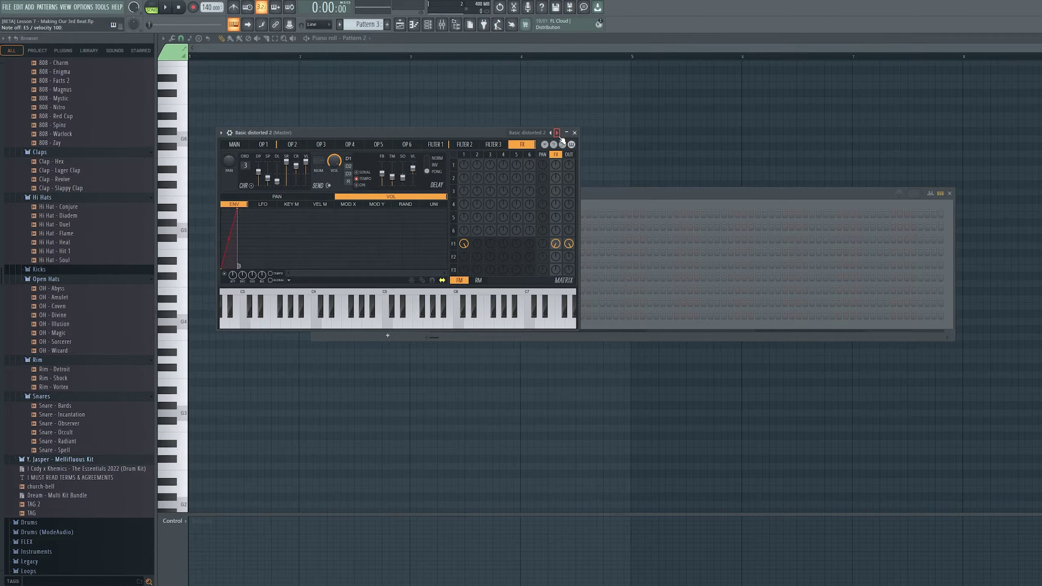
{"action": "left_click", "coordinate": [557, 133]}
{"action": "key", "text": "e"}
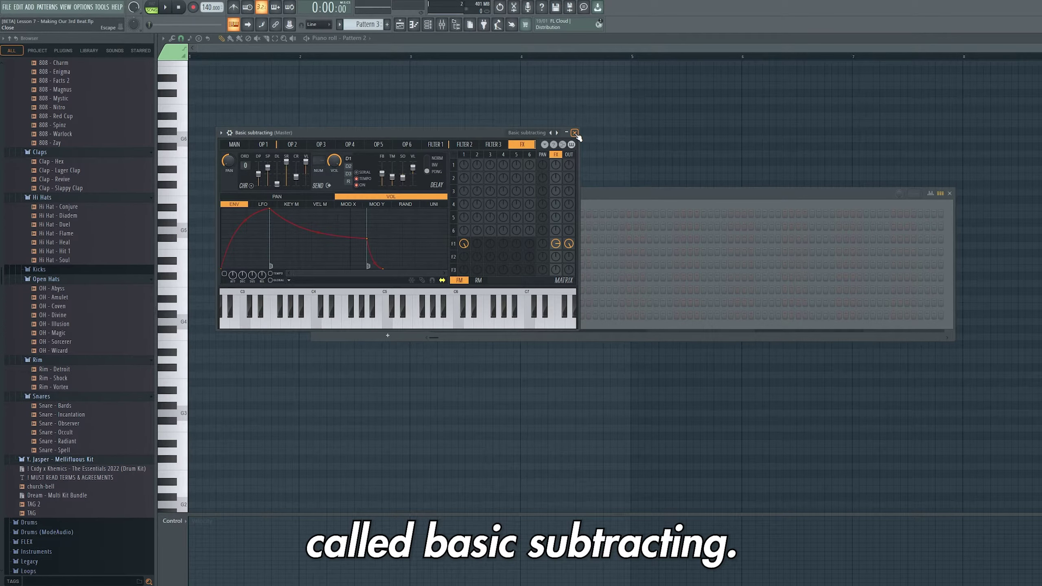
{"action": "left_click", "coordinate": [574, 133]}
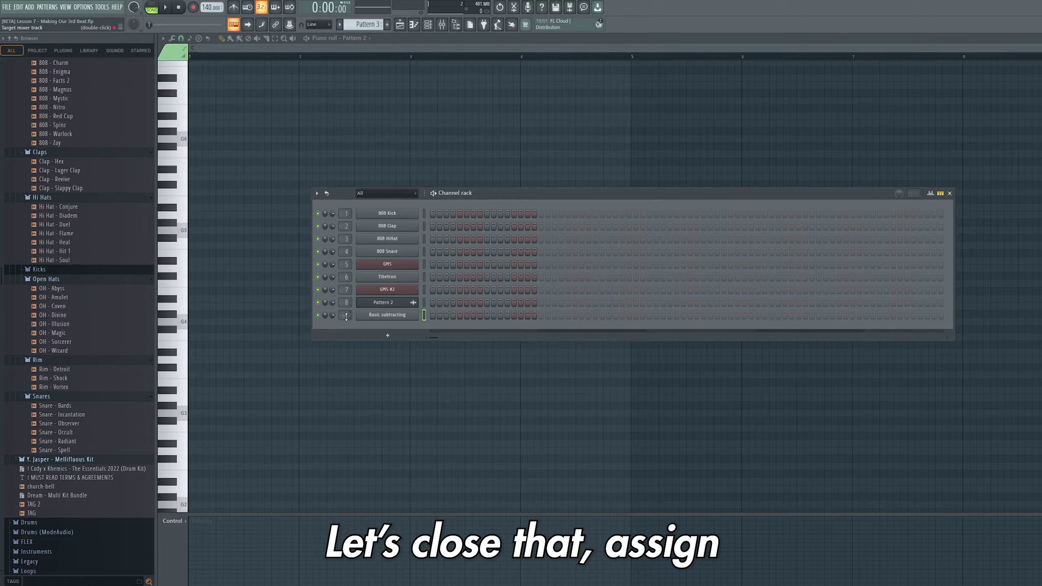
- Assign the Basic subtracting channel to a free mixer track and open its piano roll
{"action": "key", "text": "ctrl+l"}
{"action": "right_click", "coordinate": [396, 317]}
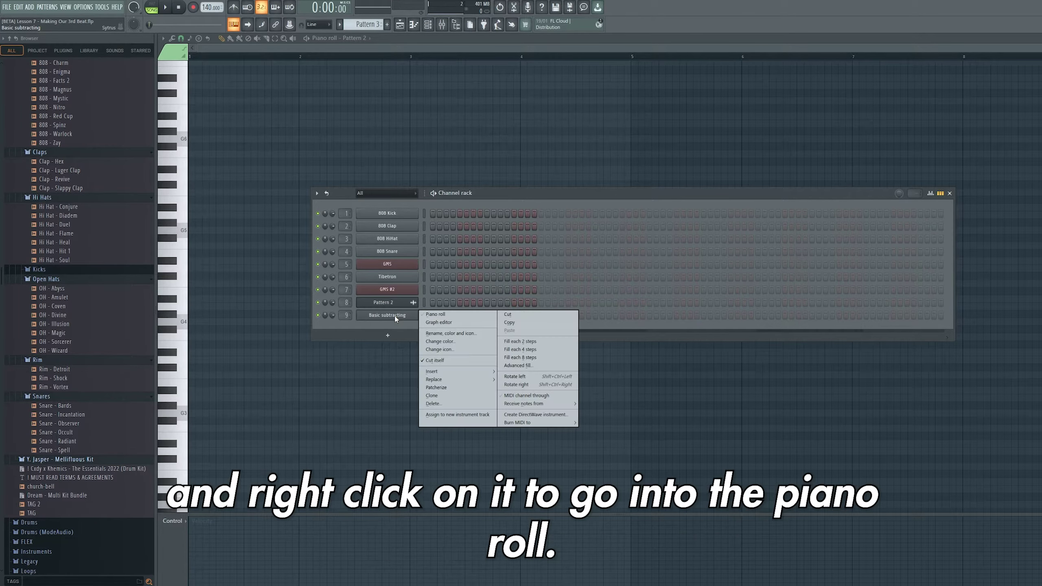
{"action": "left_click", "coordinate": [442, 314]}
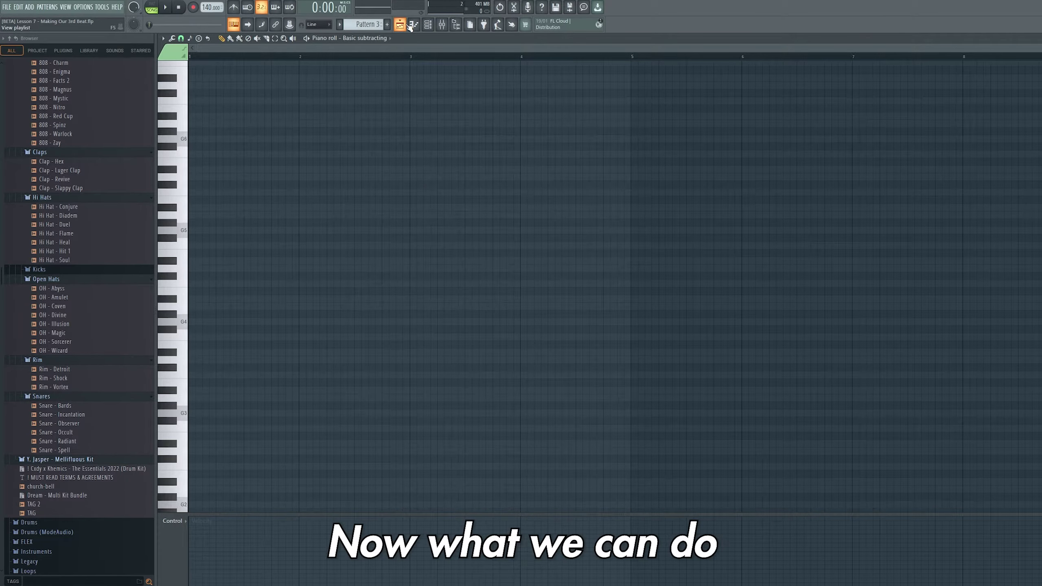
- Place Pattern 3 at the start of playlist Track 2 and extend it to four bars, matching the melody clip
{"action": "left_click", "coordinate": [400, 25]}
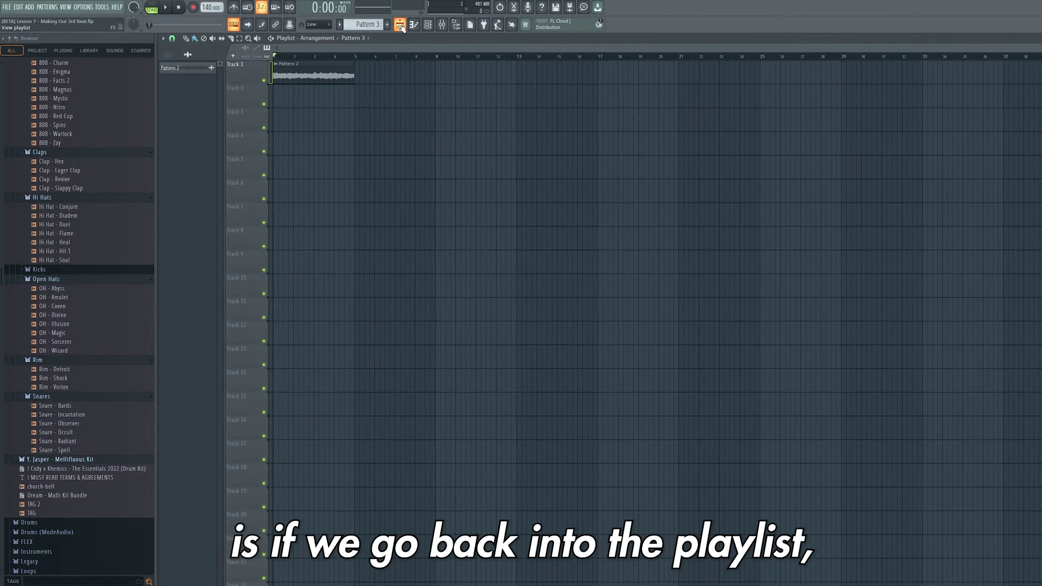
{"action": "left_click", "coordinate": [279, 103]}
{"action": "left_click_drag", "start_coordinate": [293, 99], "coordinate": [353, 98]}
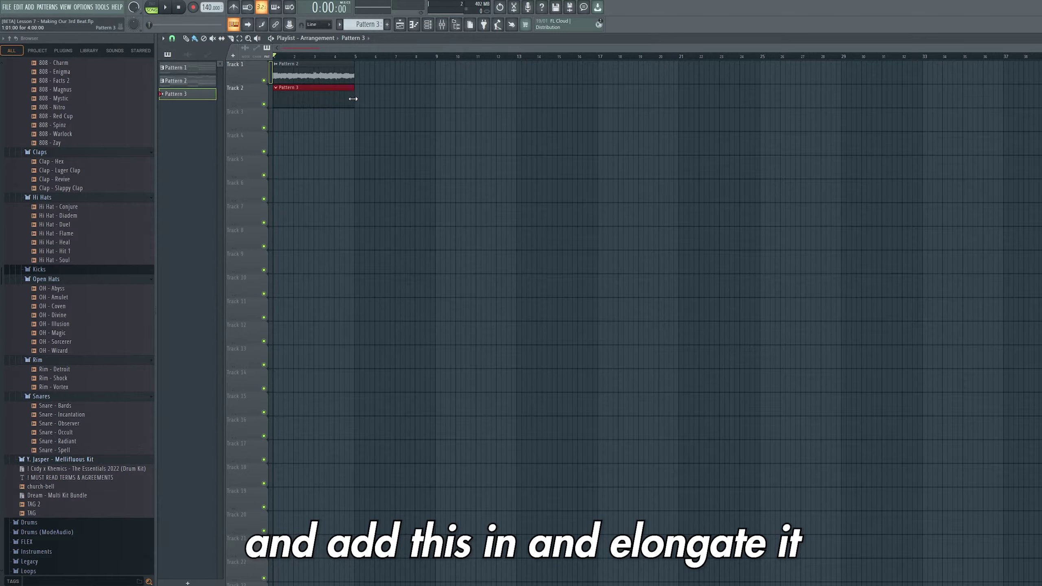
- Draw four one-beat notes, G5, A#5, A5 and C6, across Basic subtracting's first bar and play them with the melody
{"action": "left_click", "coordinate": [414, 26]}
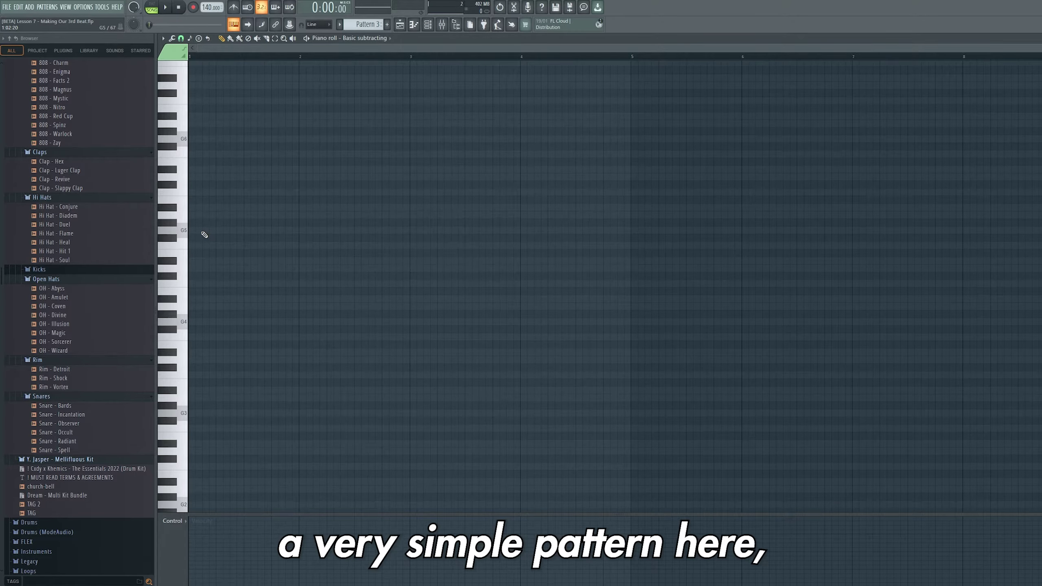
{"action": "left_click", "coordinate": [199, 231]}
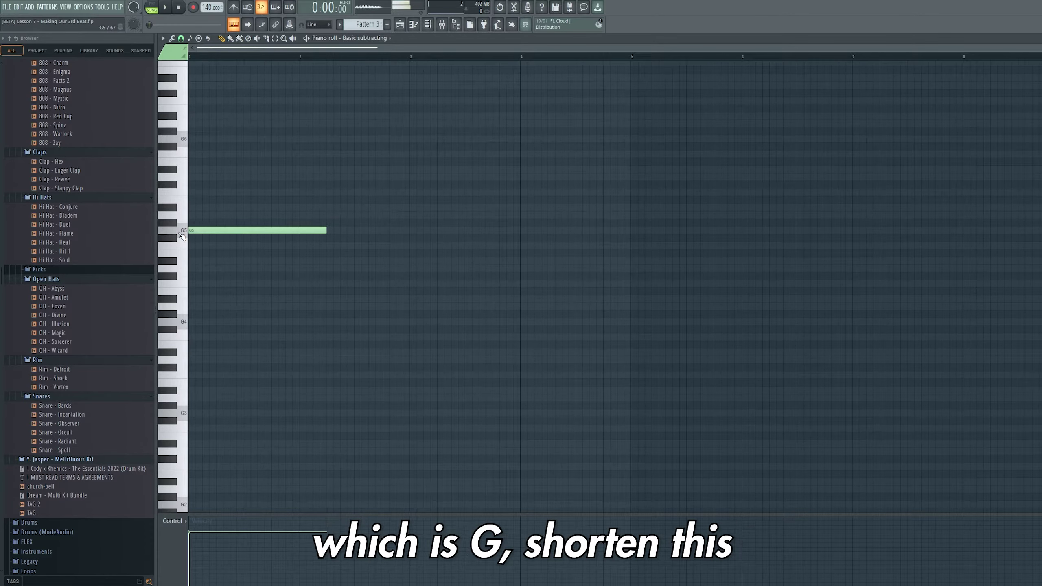
{"action": "left_click_drag", "start_coordinate": [324, 229], "coordinate": [209, 233]}
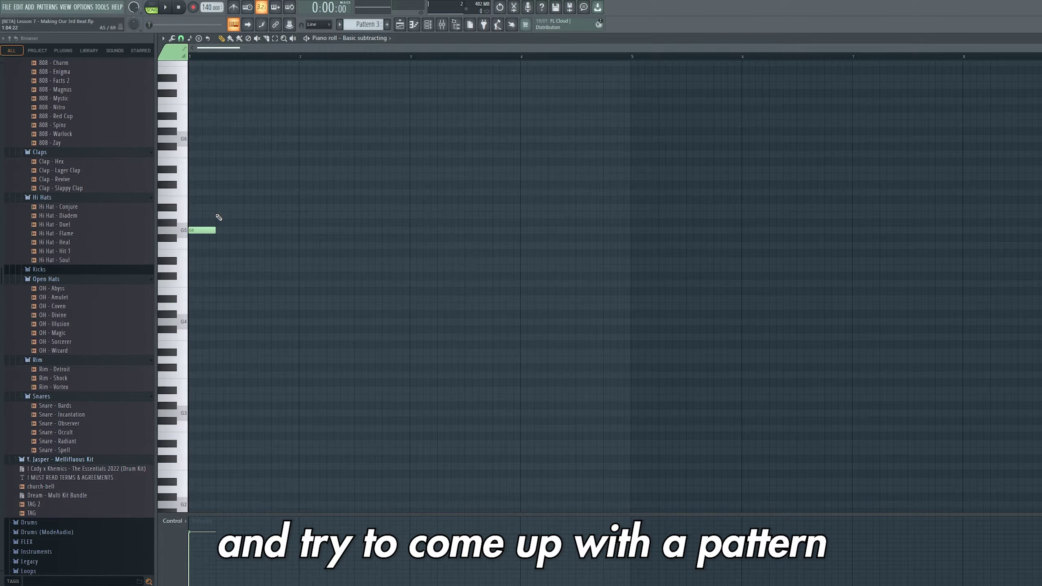
{"action": "left_click", "coordinate": [221, 207]}
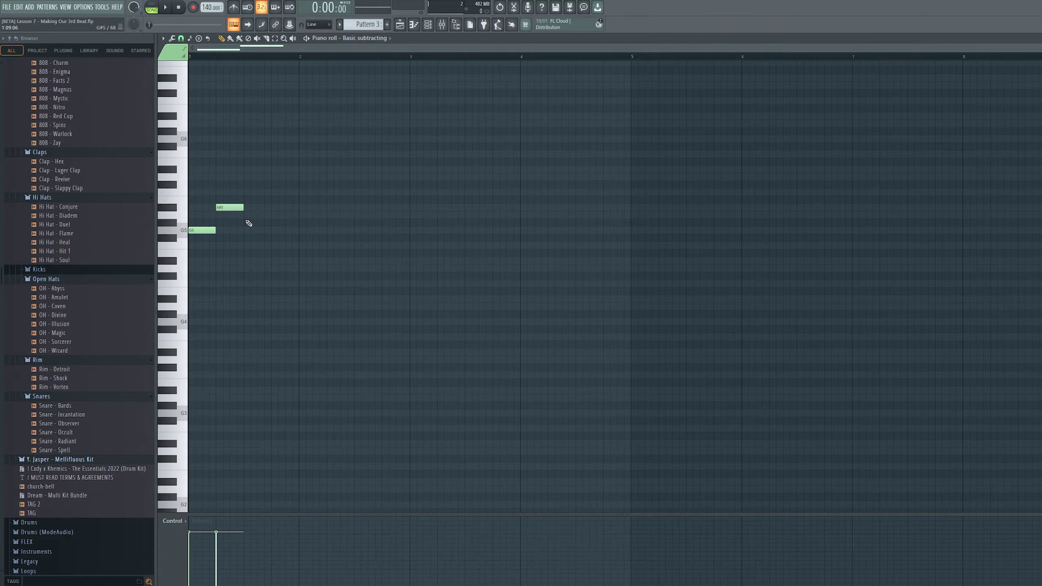
{"action": "left_click", "coordinate": [249, 214]}
{"action": "left_click", "coordinate": [275, 191]}
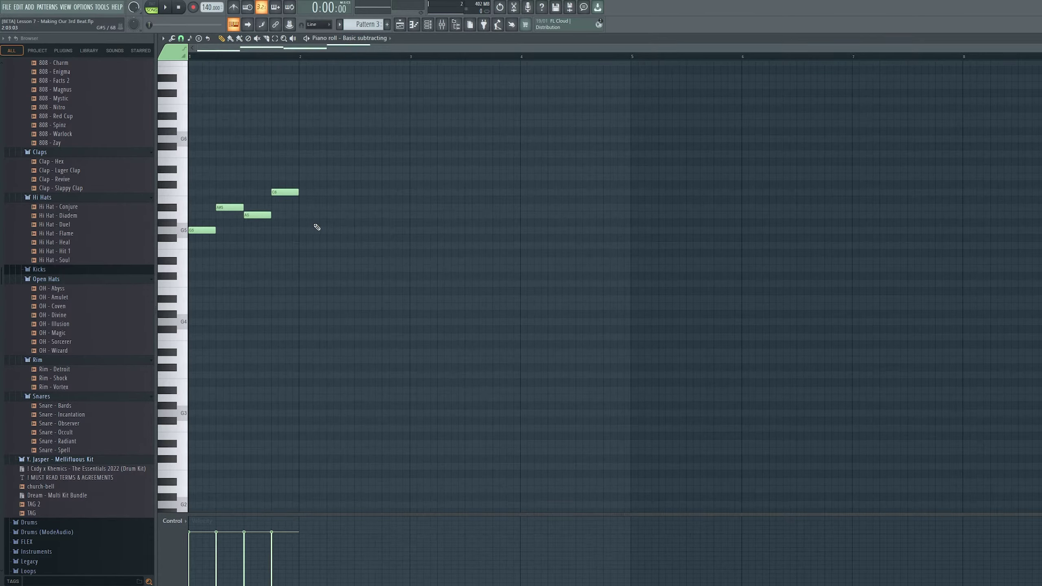
{"action": "key", "text": "space"}
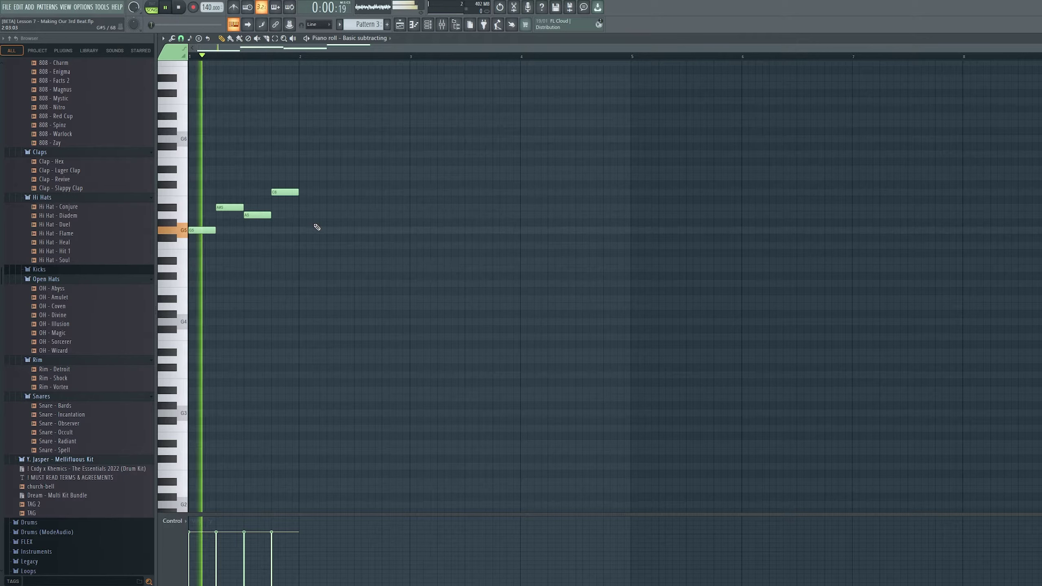
- Replace the three notes after the opening G5 with one-beat notes D5, D#5 and C5 and play the phrase with the melody
{"action": "key", "text": "space"}
{"action": "right_click", "coordinate": [283, 192]}
{"action": "right_click", "coordinate": [258, 214]}
{"action": "right_click", "coordinate": [230, 207]}
{"action": "left_click", "coordinate": [228, 246]}
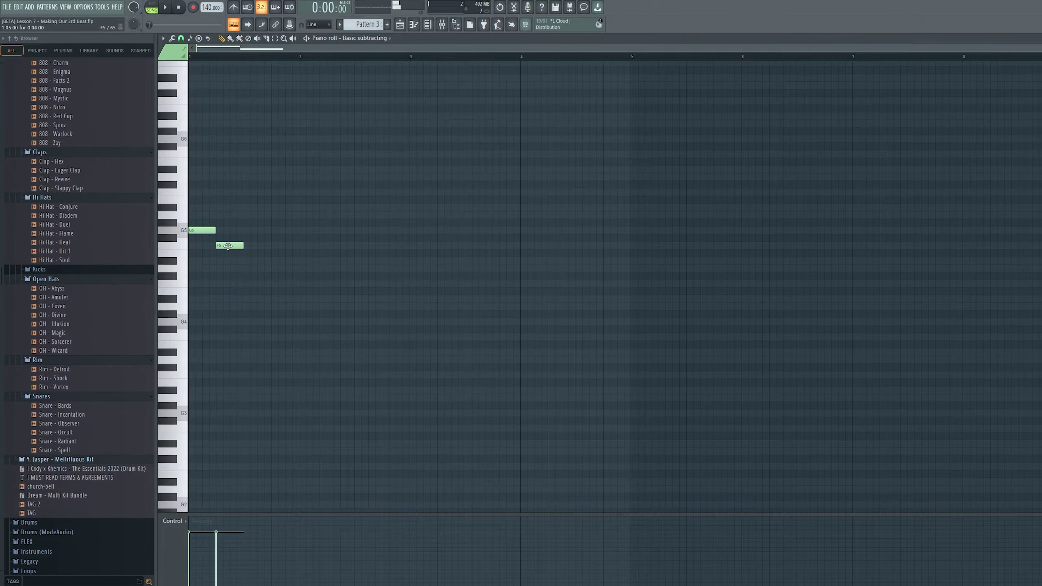
{"action": "left_click_drag", "start_coordinate": [227, 245], "coordinate": [223, 268]}
{"action": "left_click", "coordinate": [257, 260]}
{"action": "key", "text": "space"}
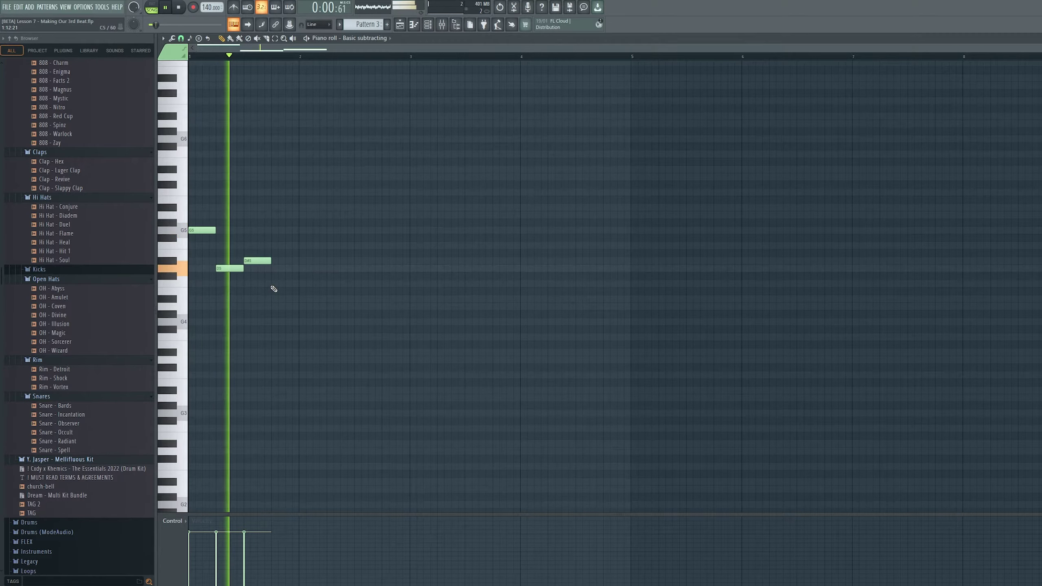
{"action": "left_click", "coordinate": [274, 283]}
- Rework the phrase's last three notes into A5, F5 and D5, one beat each, and listen to it with the melody
{"action": "left_click_drag", "start_coordinate": [226, 267], "coordinate": [225, 215]}
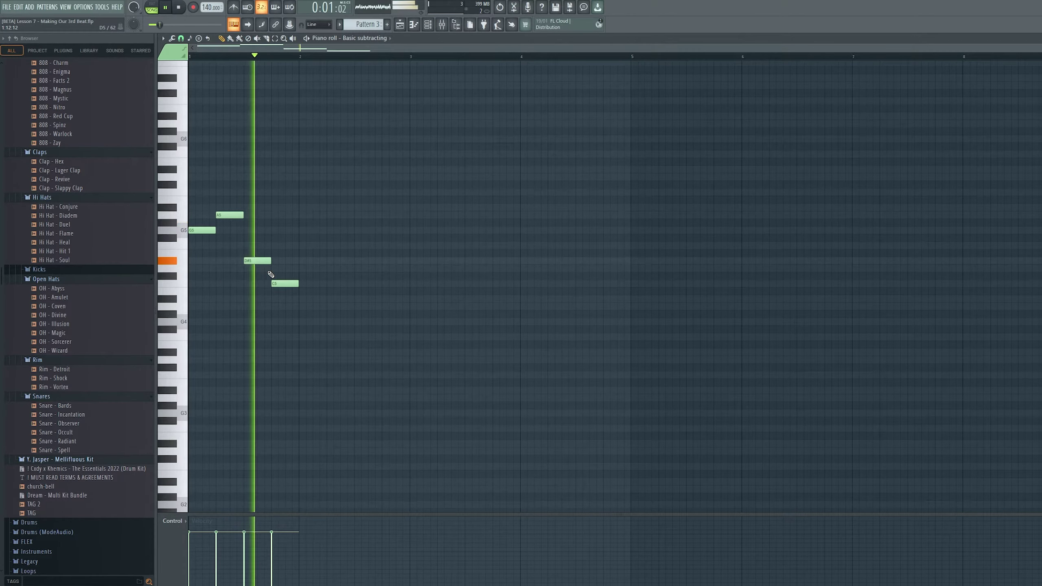
{"action": "left_click_drag", "start_coordinate": [284, 282], "coordinate": [259, 244]}
{"action": "key", "text": "space"}
{"action": "key", "text": "space"}
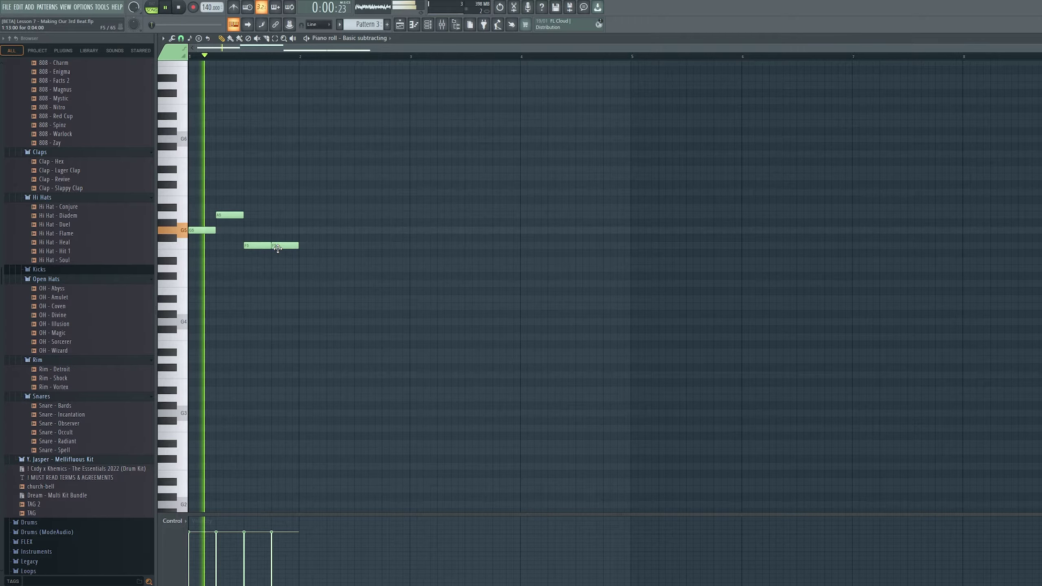
{"action": "right_click", "coordinate": [277, 246]}
{"action": "key", "text": "space"}
{"action": "mouse_move", "coordinate": [275, 265]}
{"action": "left_mouse_down"}
{"action": "mouse_move", "coordinate": [277, 277]}
{"action": "mouse_move", "coordinate": [189, 182]}
{"action": "left_mouse_up"}
{"action": "key", "text": "space"}
- Duplicate the four-note Basic subtracting phrase until it fills four bars and play it back
{"action": "key", "text": "ctrl+b"}
{"action": "left_click_drag", "start_coordinate": [523, 302], "coordinate": [490, 288]}
{"action": "key", "text": "ctrl+a"}
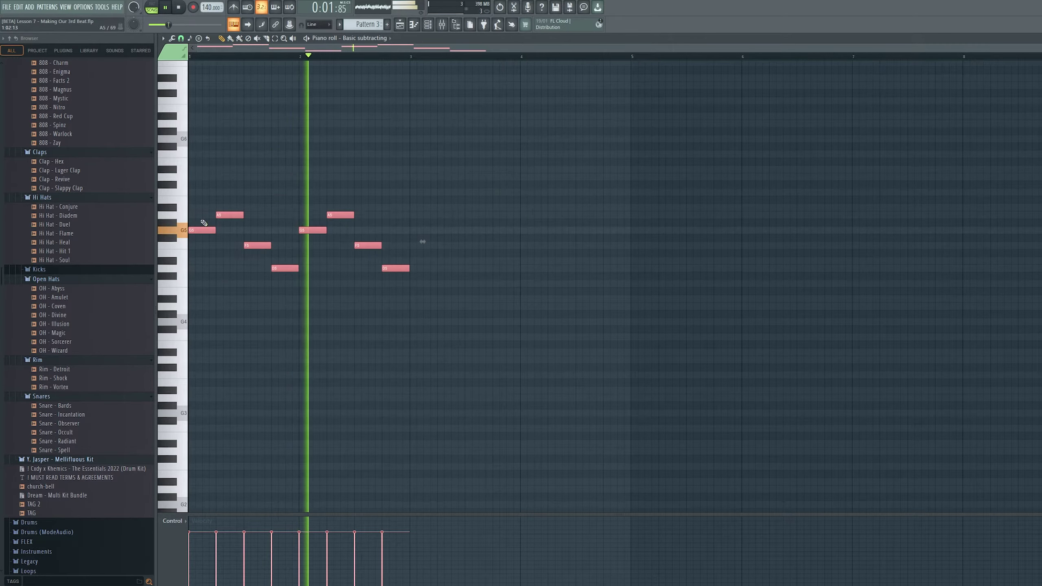
{"action": "key", "text": "ctrl+b"}
{"action": "left_click_drag", "start_coordinate": [582, 360], "coordinate": [555, 358]}
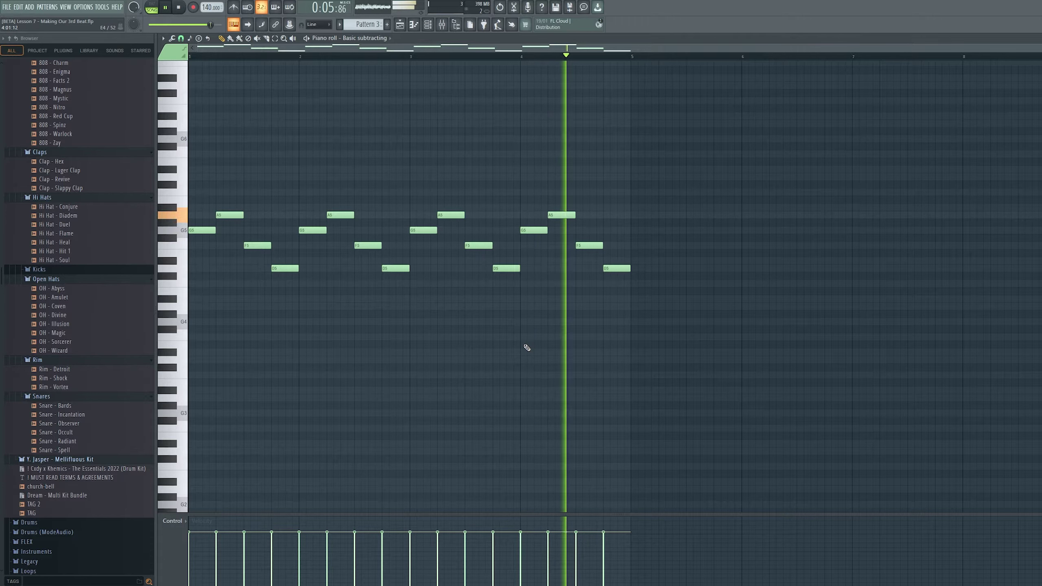
{"action": "key", "text": "space"}
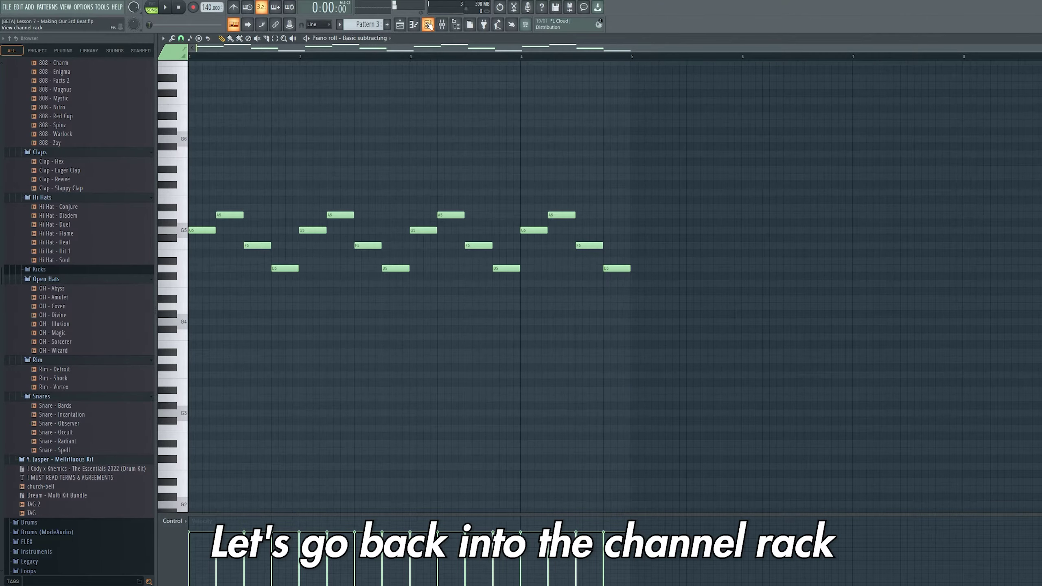
- Lower the Basic subtracting channel's volume to about 28% while playing it with the melody
{"action": "left_click", "coordinate": [427, 26]}
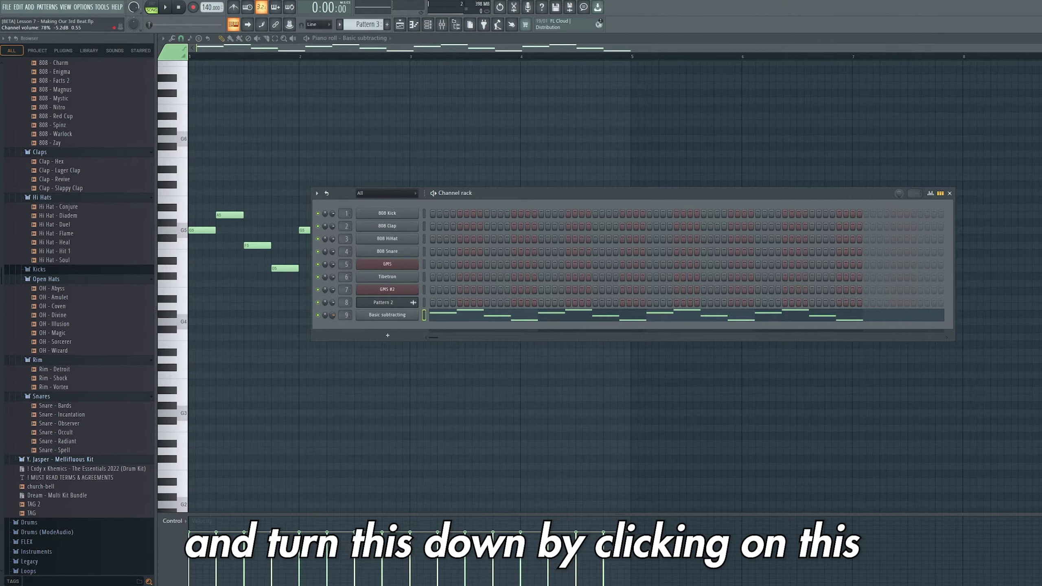
{"action": "left_click_drag", "start_coordinate": [333, 315], "coordinate": [322, 315]}
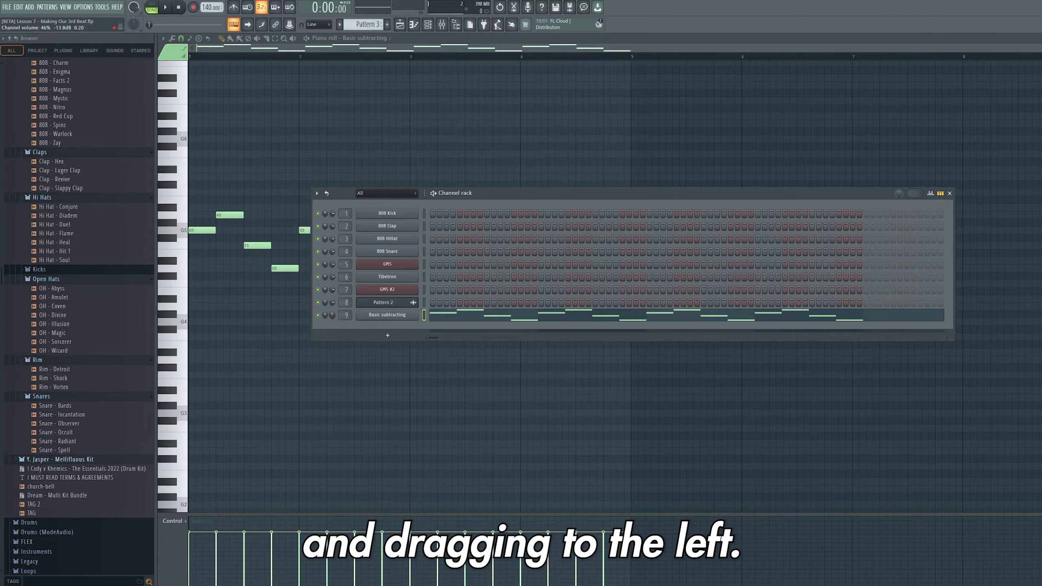
{"action": "key", "text": "space"}
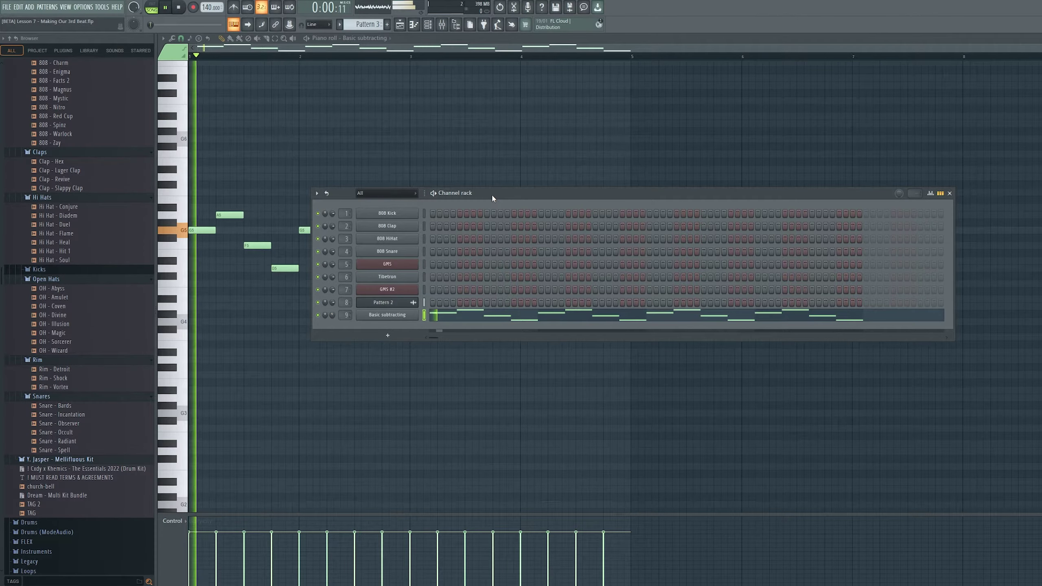
{"action": "left_click", "coordinate": [402, 25]}
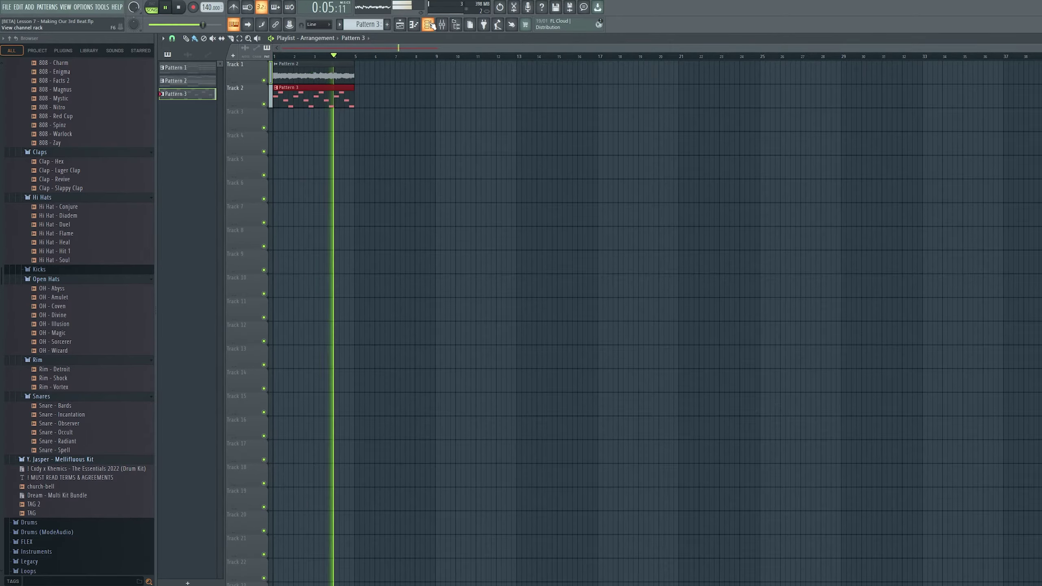
{"action": "left_click", "coordinate": [428, 25]}
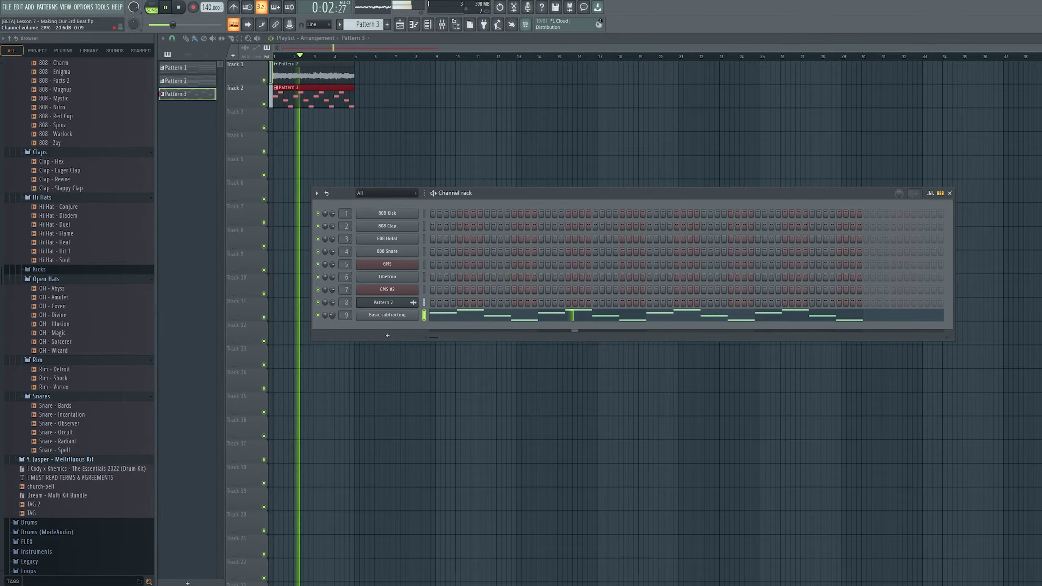
{"action": "left_click", "coordinate": [430, 26]}
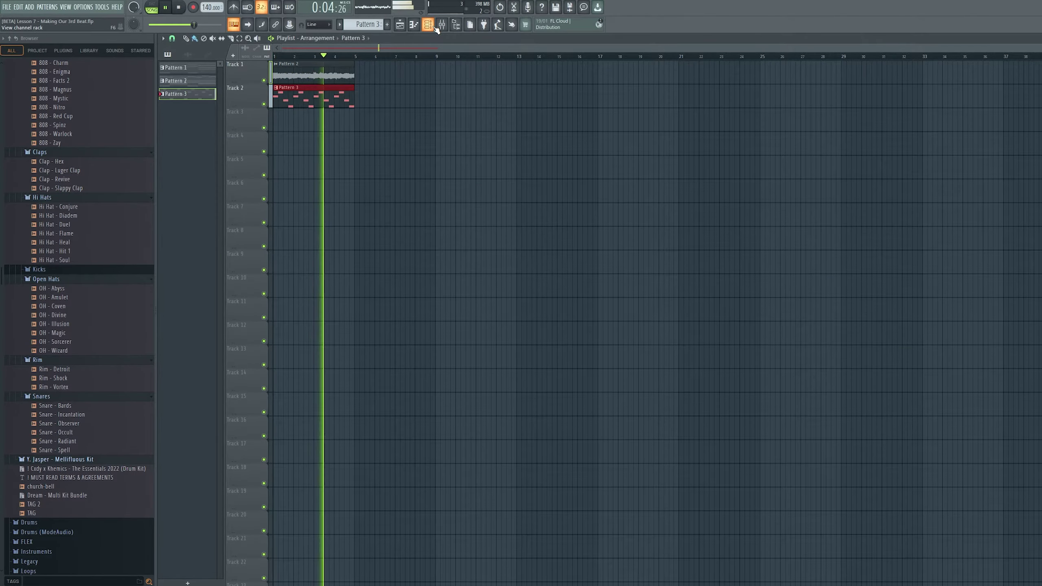
- Duplicate both playlist clips directly after themselves so melody and counter melody each cover eight bars, and play the arrangement
{"action": "key", "text": "ctrl+a"}
{"action": "key", "text": "ctrl+b"}
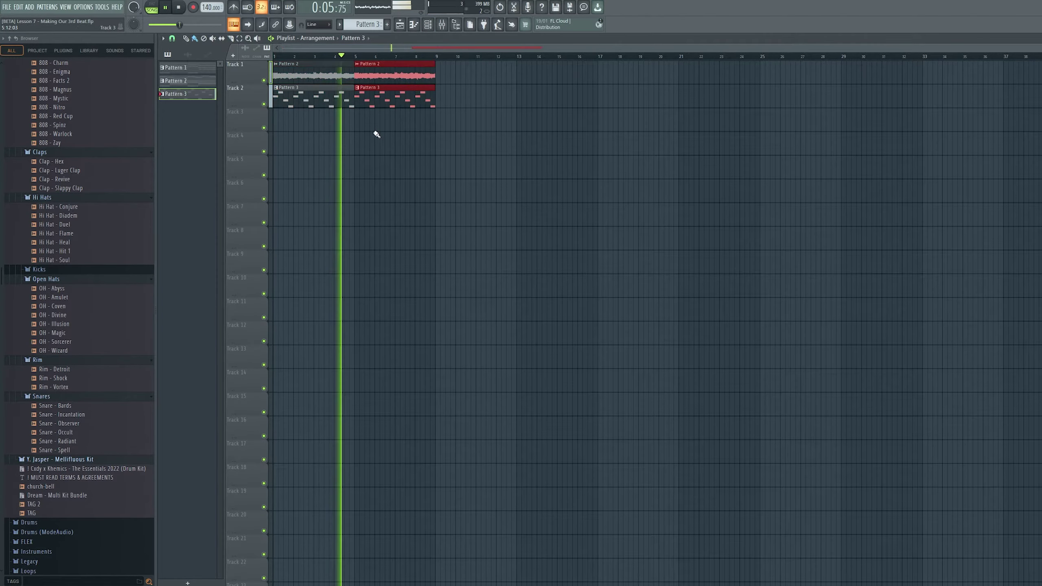
{"action": "left_click", "coordinate": [485, 189]}
{"action": "right_click", "coordinate": [499, 190]}
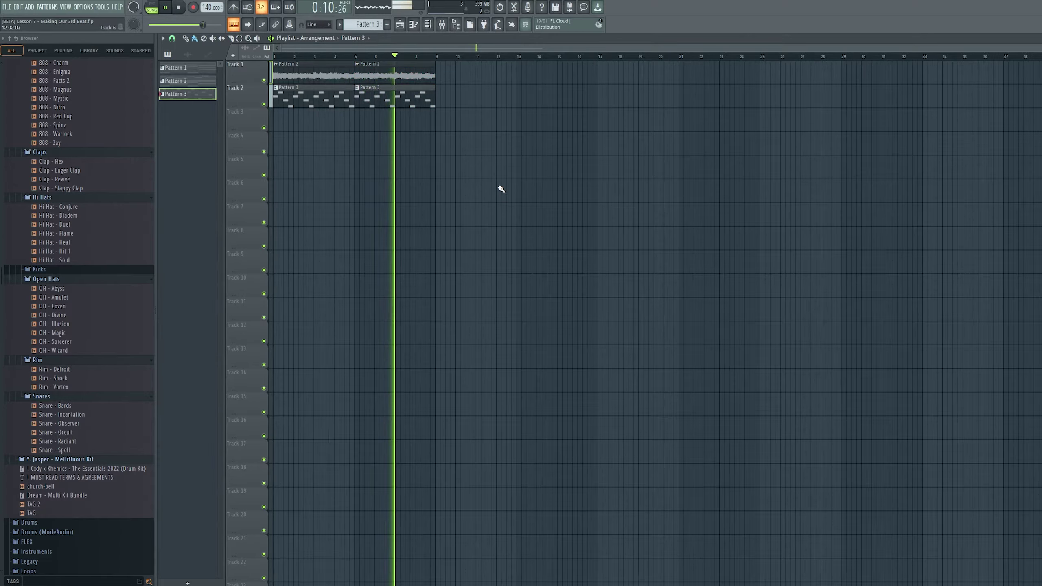
{"action": "key", "text": "space"}
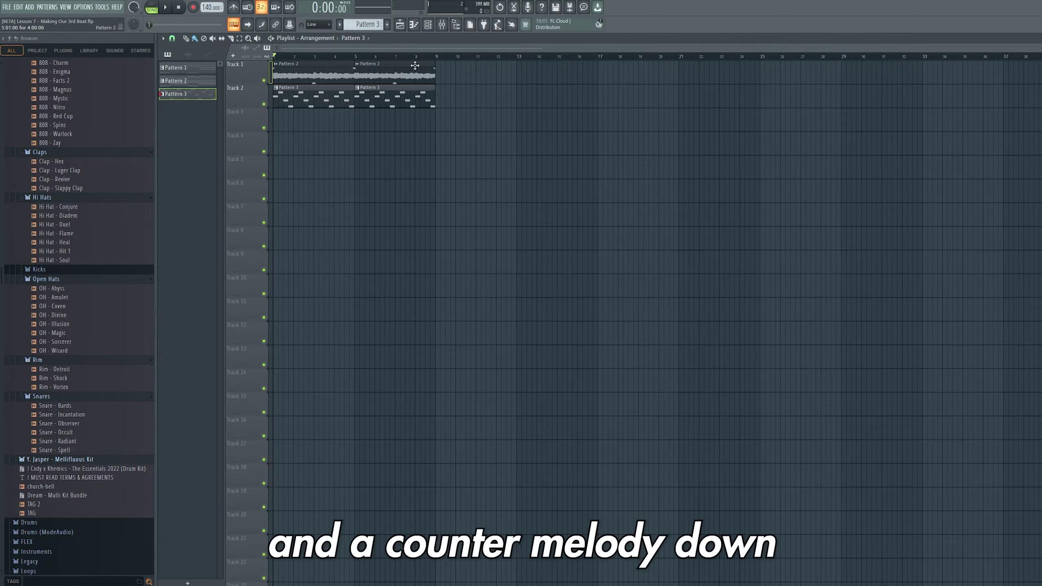
- Replace the first four channels' samples with 808 - Zay, Clap - Luger Clap, Hi Hat - Hit 1 and OH - Amulet
{"action": "left_click", "coordinate": [428, 25]}
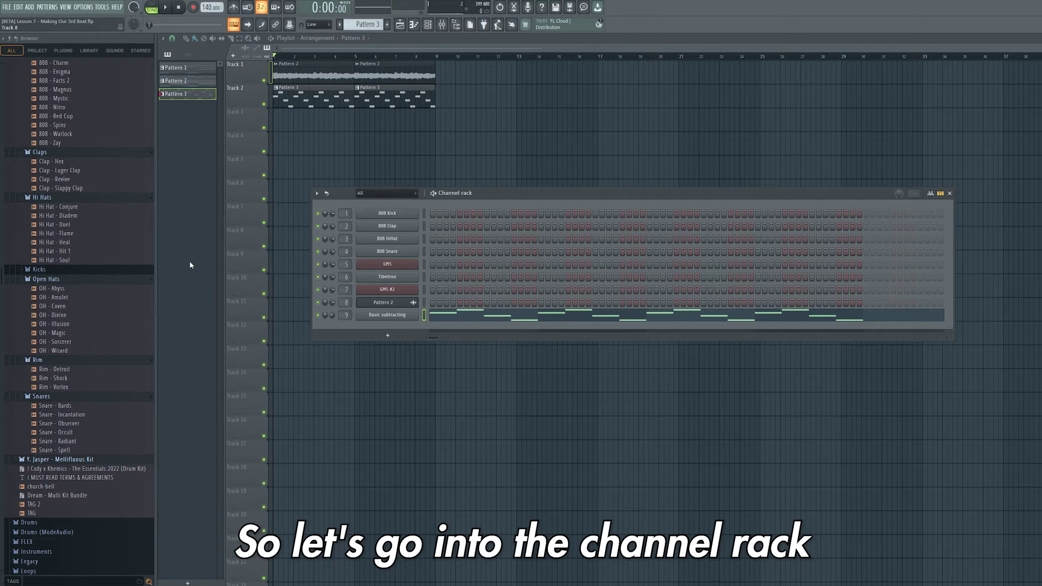
{"action": "scroll", "coordinate": [69, 369], "scroll_direction": "up", "scroll_amount": 6}
{"action": "left_click_drag", "start_coordinate": [123, 304], "coordinate": [385, 213]}
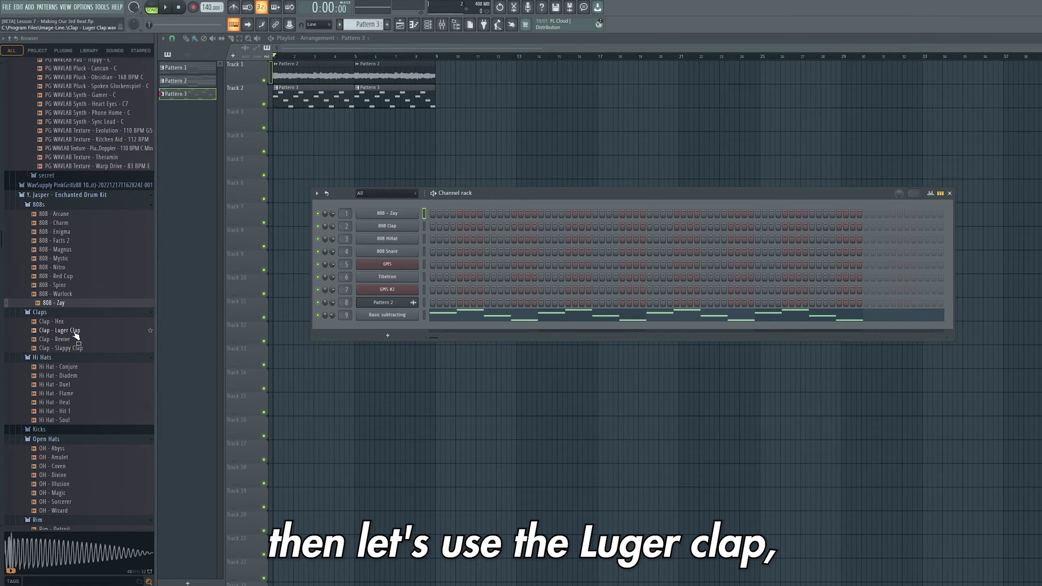
{"action": "left_click_drag", "start_coordinate": [76, 336], "coordinate": [387, 226]}
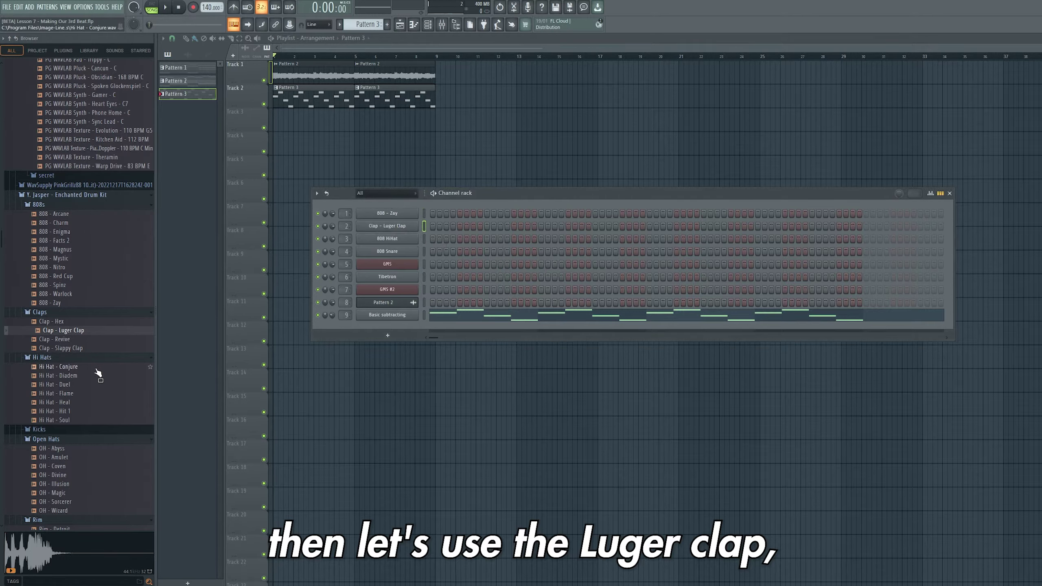
{"action": "left_click_drag", "start_coordinate": [70, 414], "coordinate": [387, 239]}
{"action": "scroll", "coordinate": [70, 472], "scroll_direction": "down", "scroll_amount": 3}
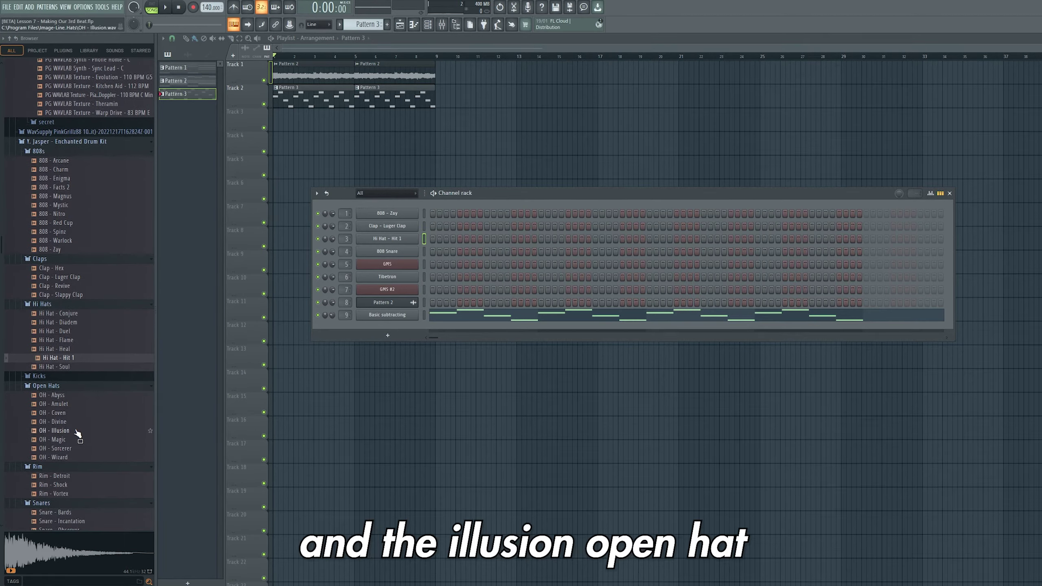
{"action": "left_click_drag", "start_coordinate": [77, 433], "coordinate": [408, 252]}
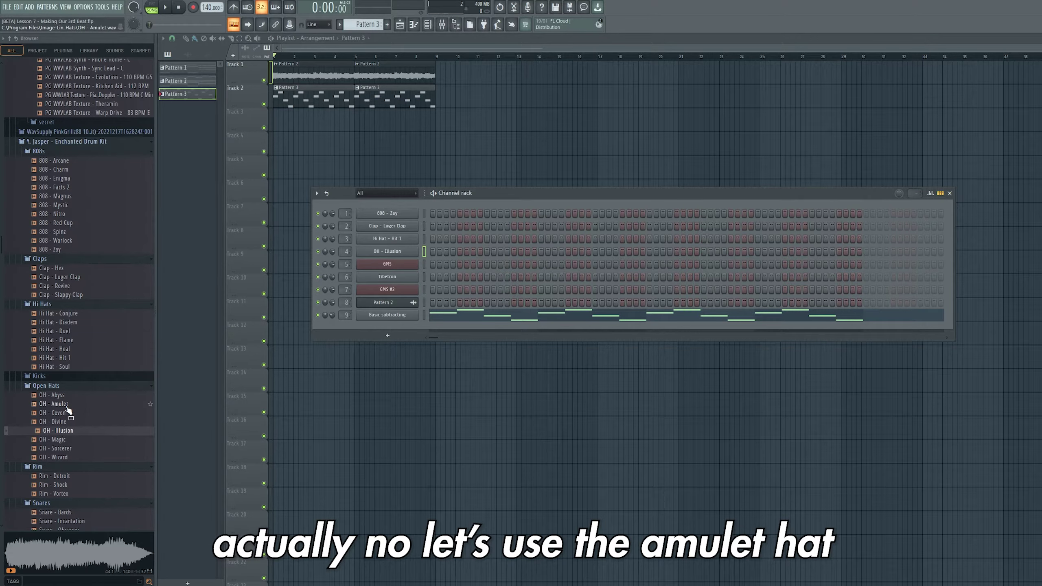
{"action": "left_click_drag", "start_coordinate": [56, 404], "coordinate": [400, 254]}
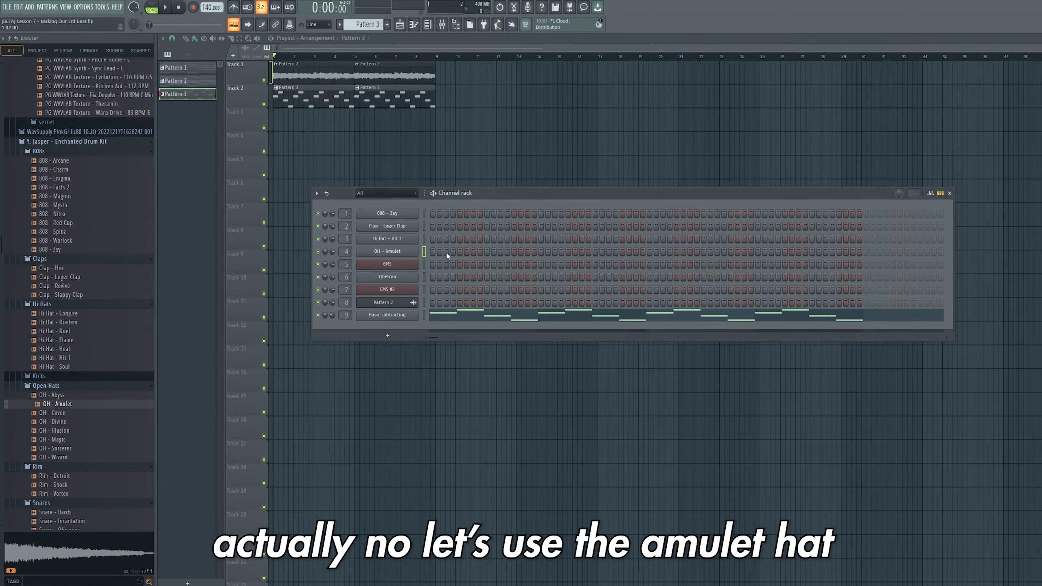
- In new Pattern 4, make 808 - Zay cut itself and enable its volume envelope with full hold and zero attack, decay, sustain and release
{"action": "scroll", "coordinate": [367, 21], "scroll_direction": "down", "scroll_amount": 1}
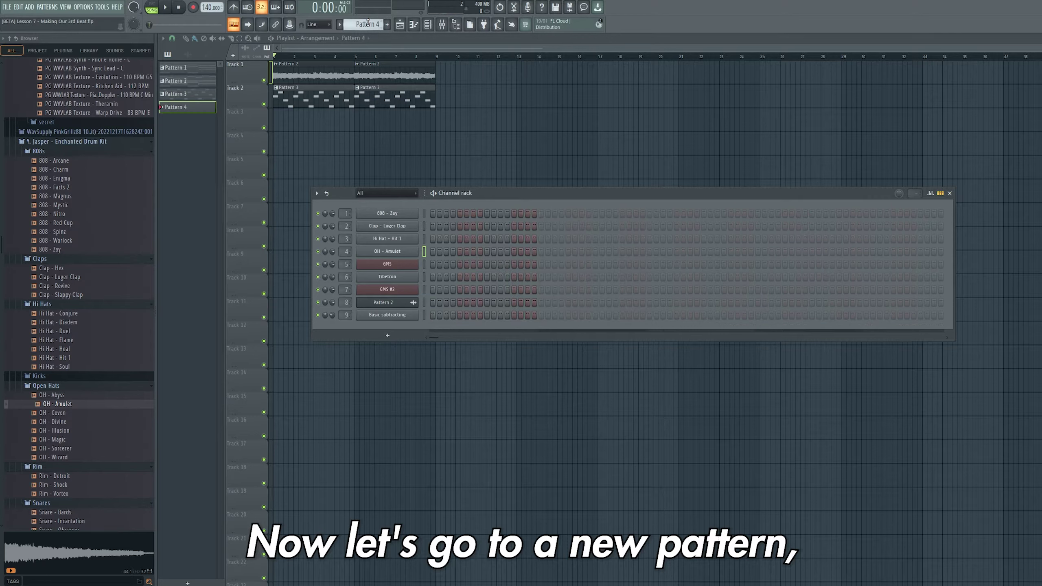
{"action": "left_click", "coordinate": [393, 213]}
{"action": "left_click", "coordinate": [232, 115]}
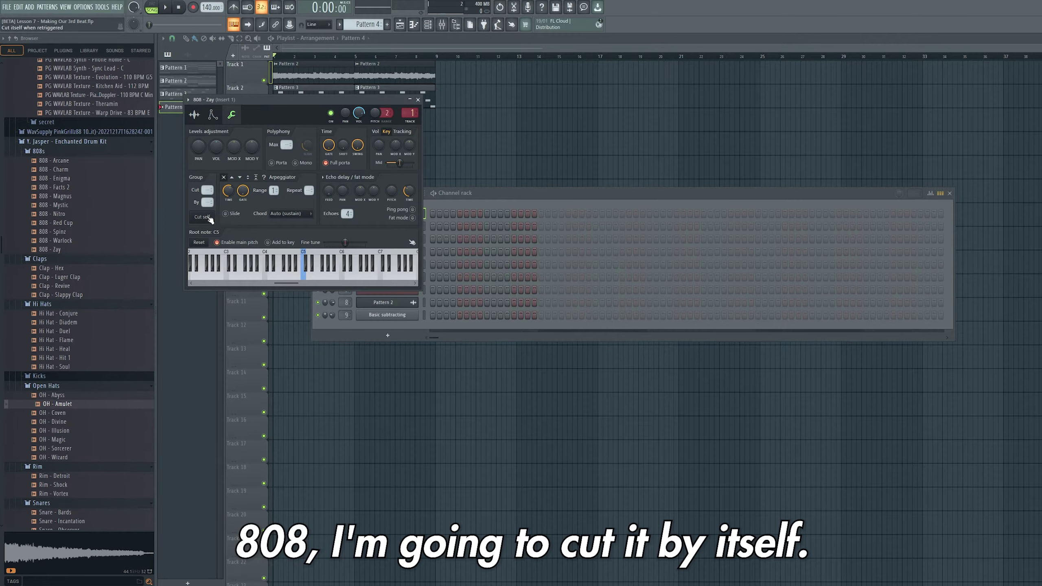
{"action": "left_click", "coordinate": [214, 116]}
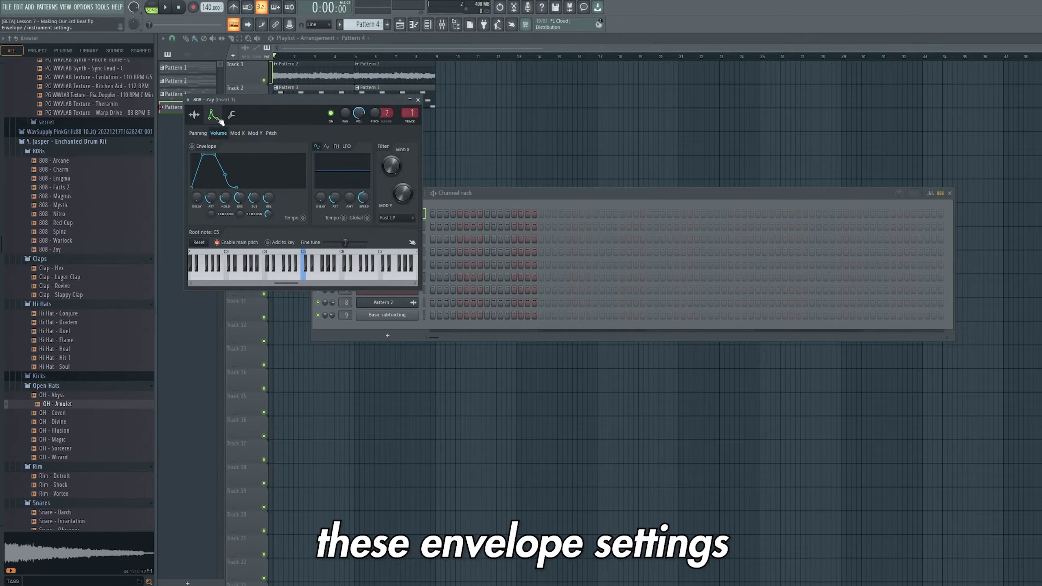
{"action": "left_click_drag", "start_coordinate": [212, 200], "coordinate": [254, 221]}
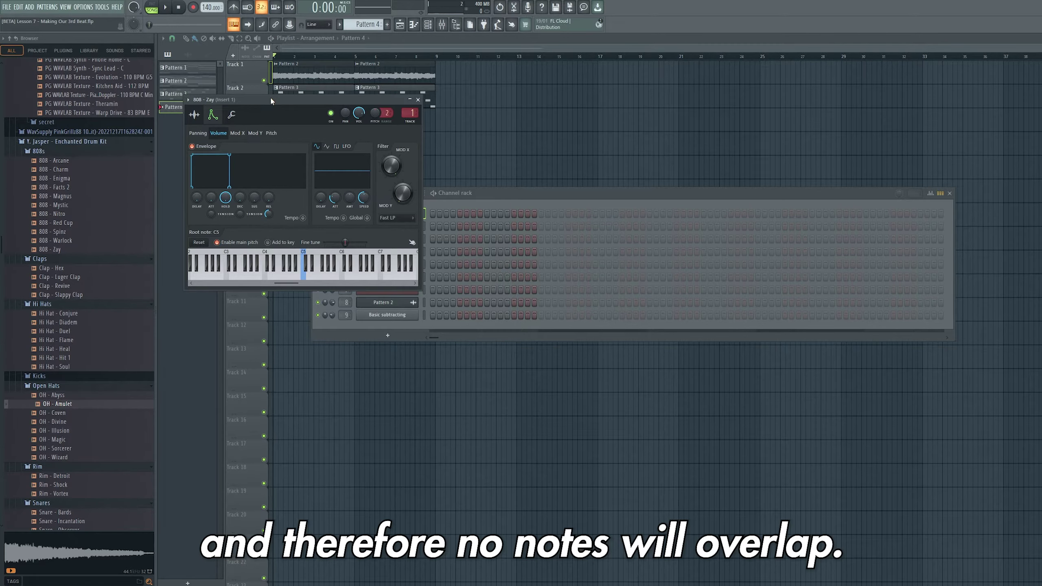
{"action": "left_click", "coordinate": [417, 100]}
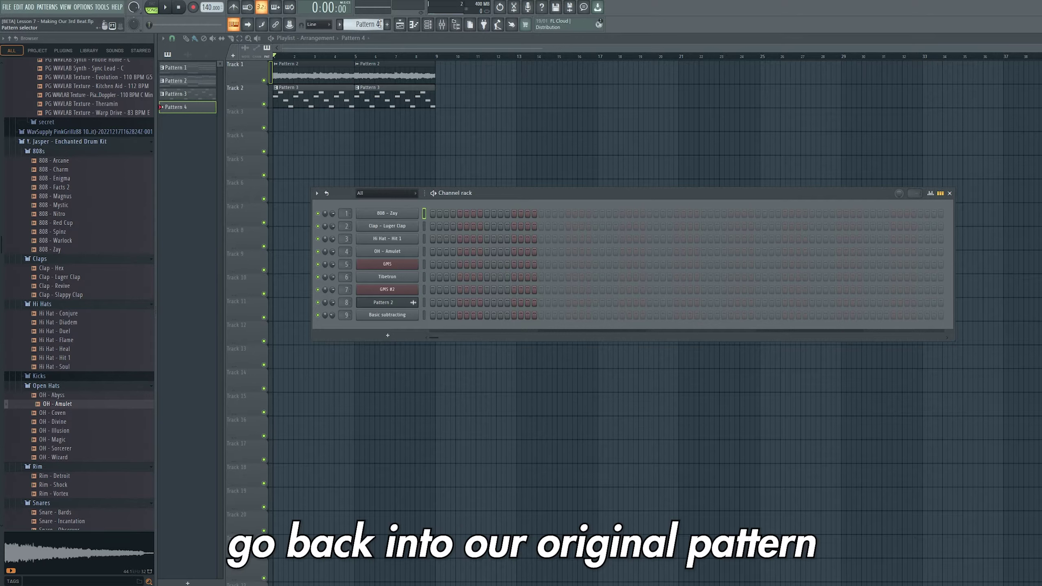
- Copy all the bassline notes from the GMS #2 channel's piano roll in Pattern 2
{"action": "scroll", "coordinate": [378, 23], "scroll_direction": "down", "scroll_amount": 2}
{"action": "right_click", "coordinate": [417, 289]}
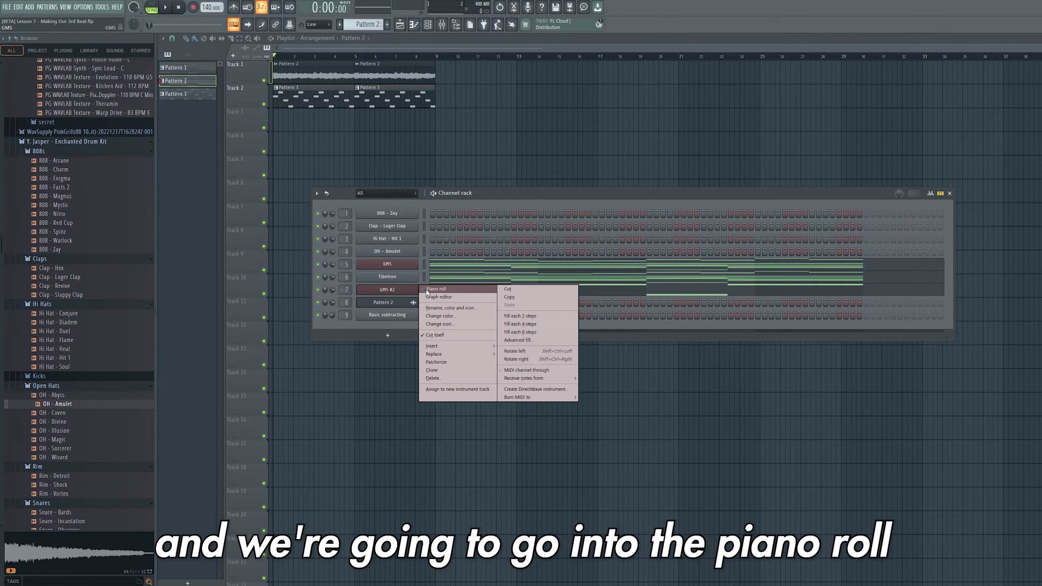
{"action": "left_click", "coordinate": [431, 289]}
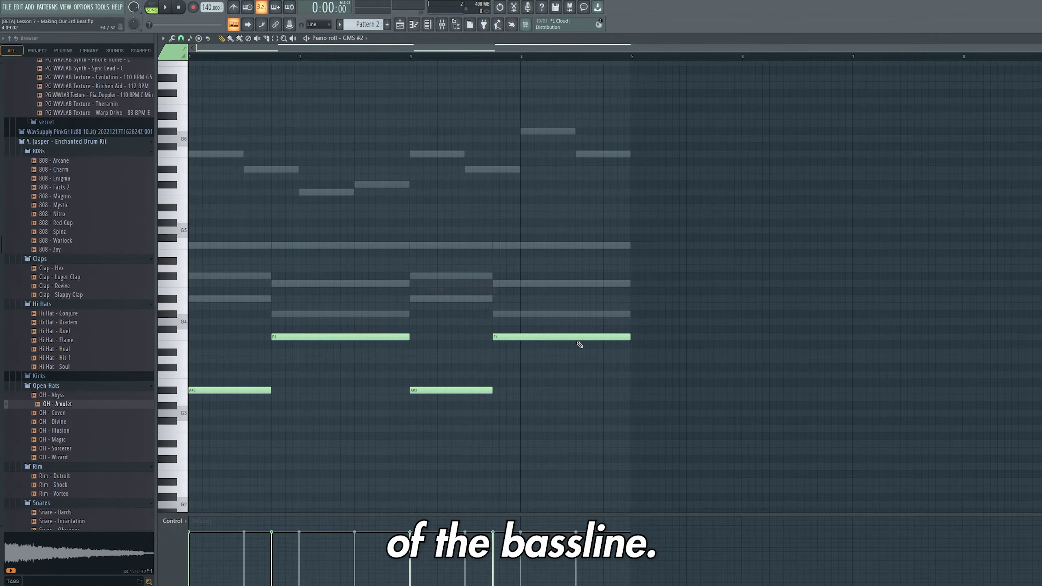
{"action": "left_click_drag", "start_coordinate": [727, 251], "coordinate": [187, 462]}
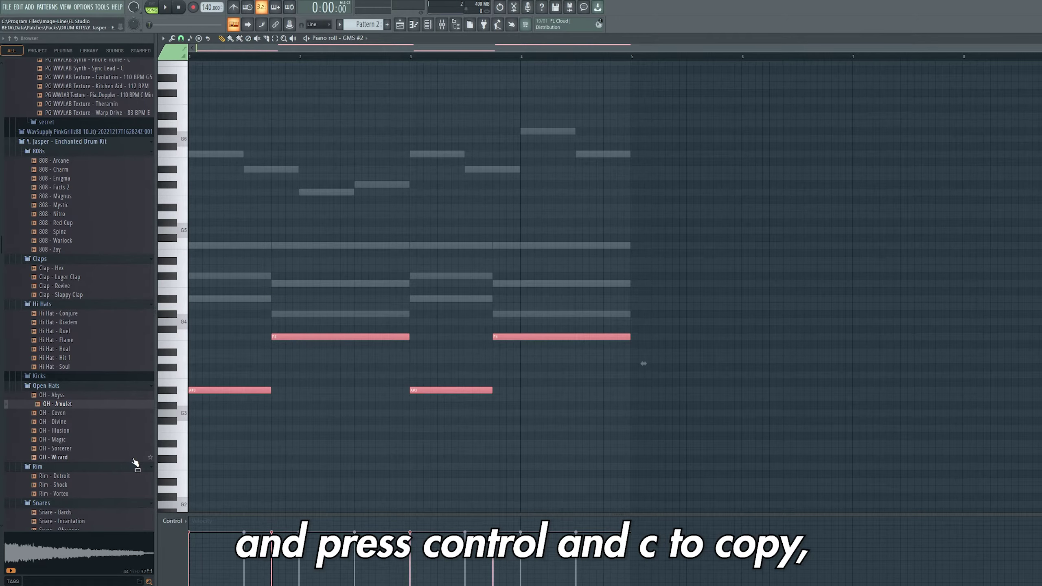
- Paste the copied bassline notes into the 808 - Zay piano roll in Pattern 4
{"action": "scroll", "coordinate": [371, 22], "scroll_direction": "down", "scroll_amount": 2}
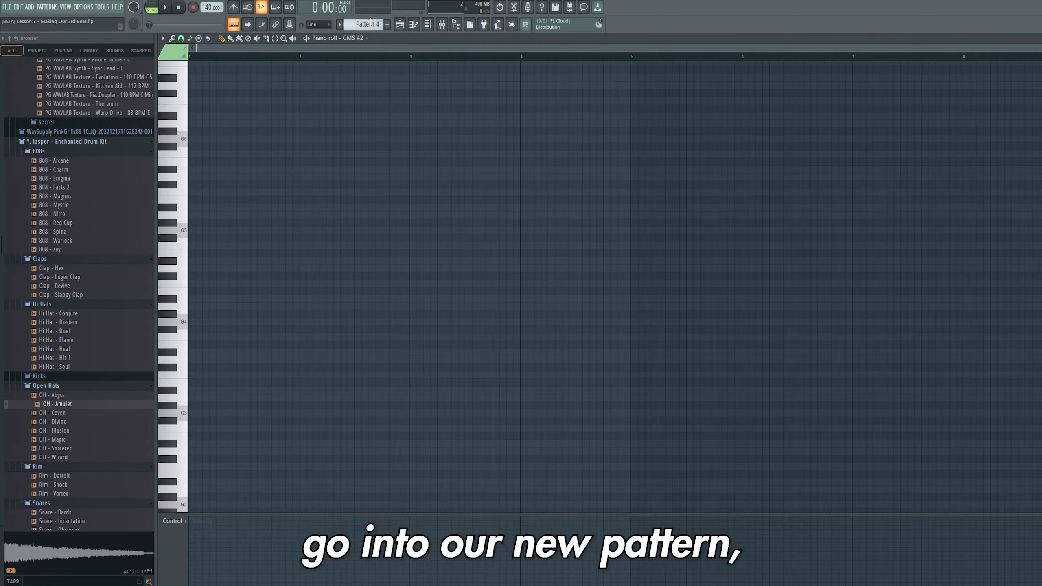
{"action": "left_click", "coordinate": [428, 25]}
{"action": "right_click", "coordinate": [393, 214]}
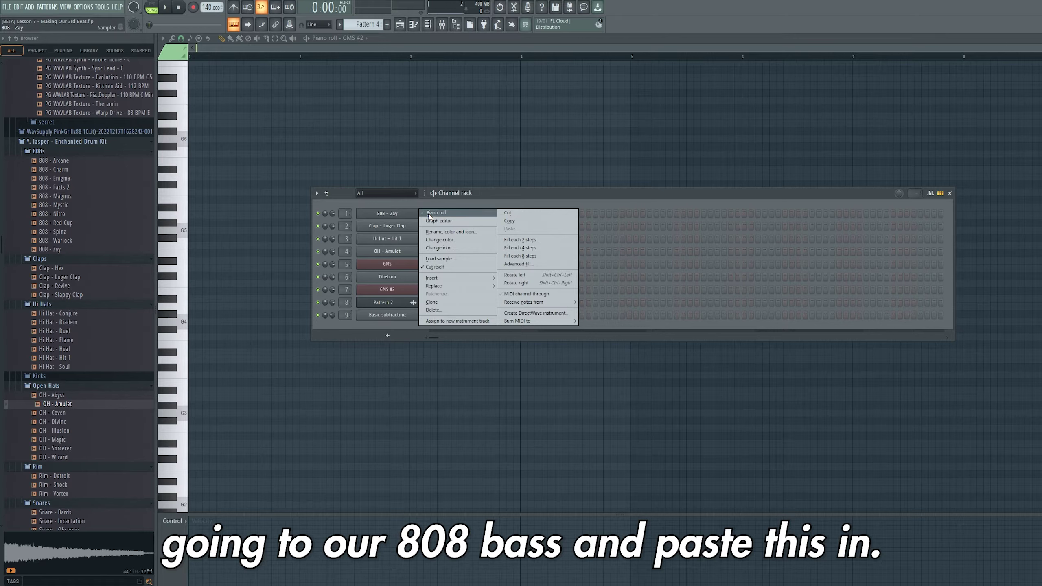
{"action": "left_click", "coordinate": [430, 212]}
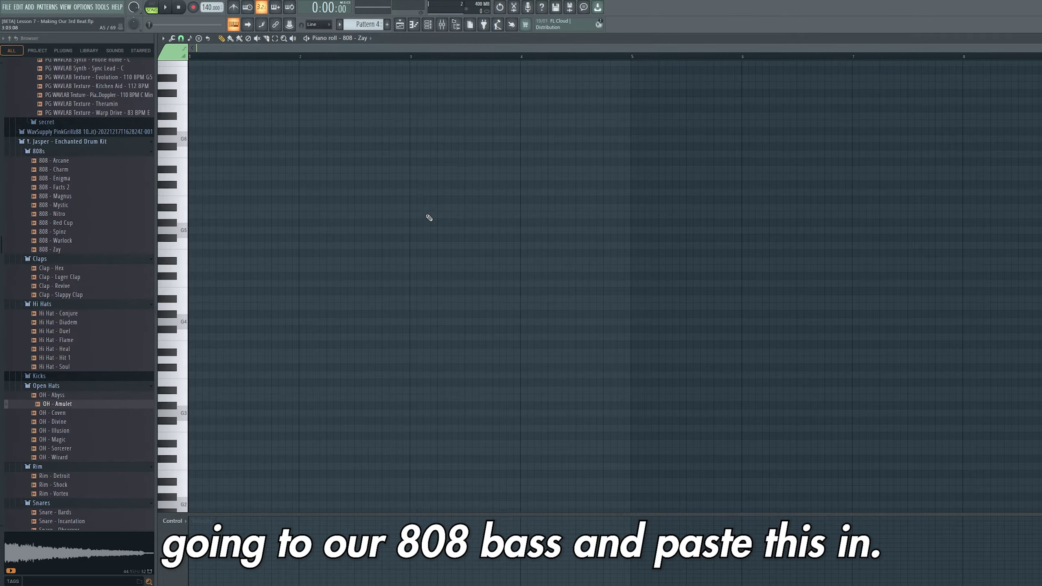
{"action": "key", "text": "ctrl+v"}
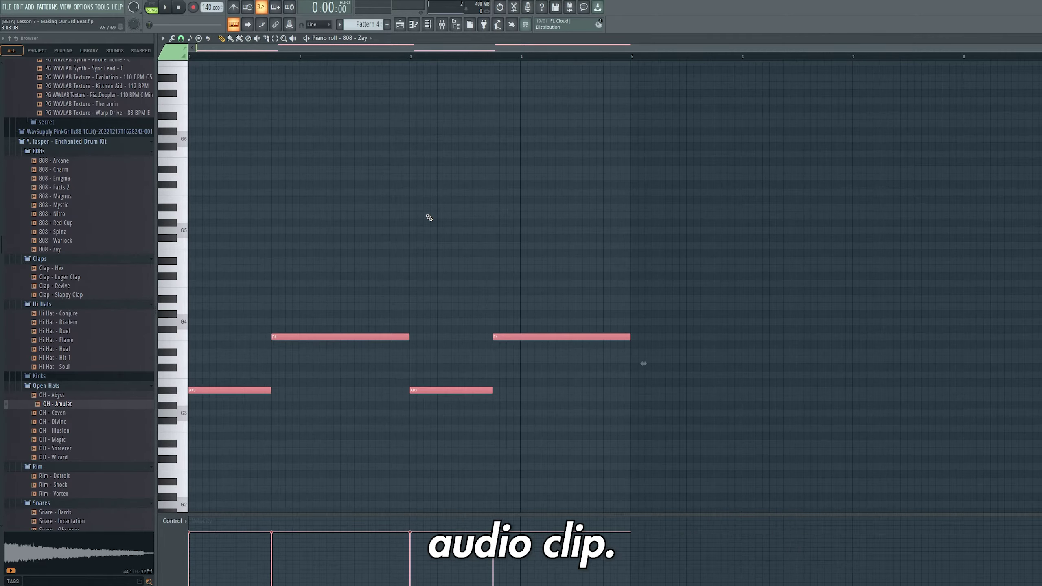
- Transpose the pasted 808 notes down three semitones to match the pitched-down audio clip
{"action": "key", "text": "shift+Down"}
{"action": "key", "text": "shift+Down"}
{"action": "key", "text": "shift+Down"}
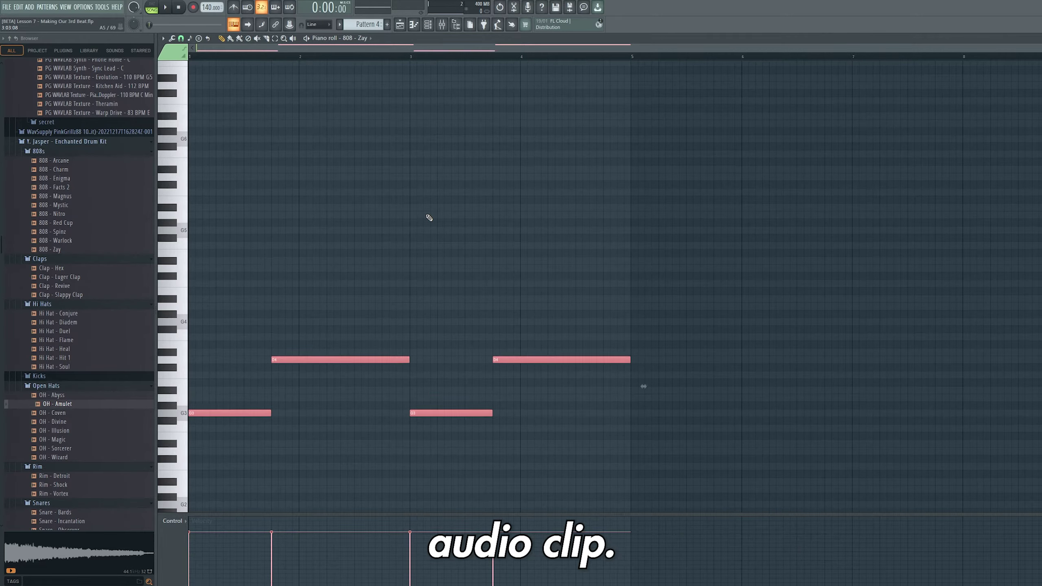
- Raise all 808 - Zay notes by one octave and play Pattern 4 on its own to check the pitch
{"action": "key", "text": "l"}
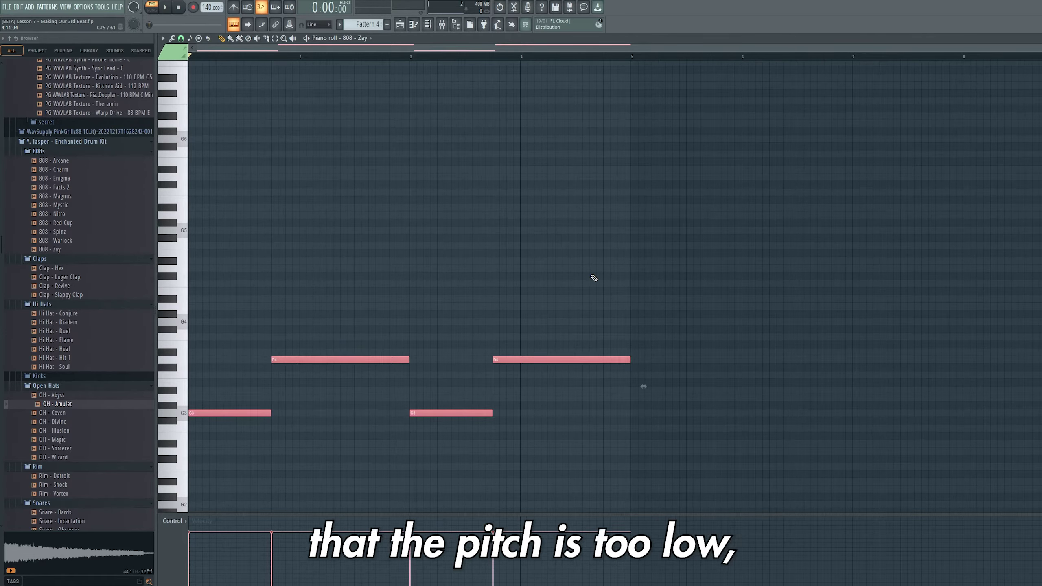
{"action": "key", "text": "space"}
{"action": "key", "text": "space"}
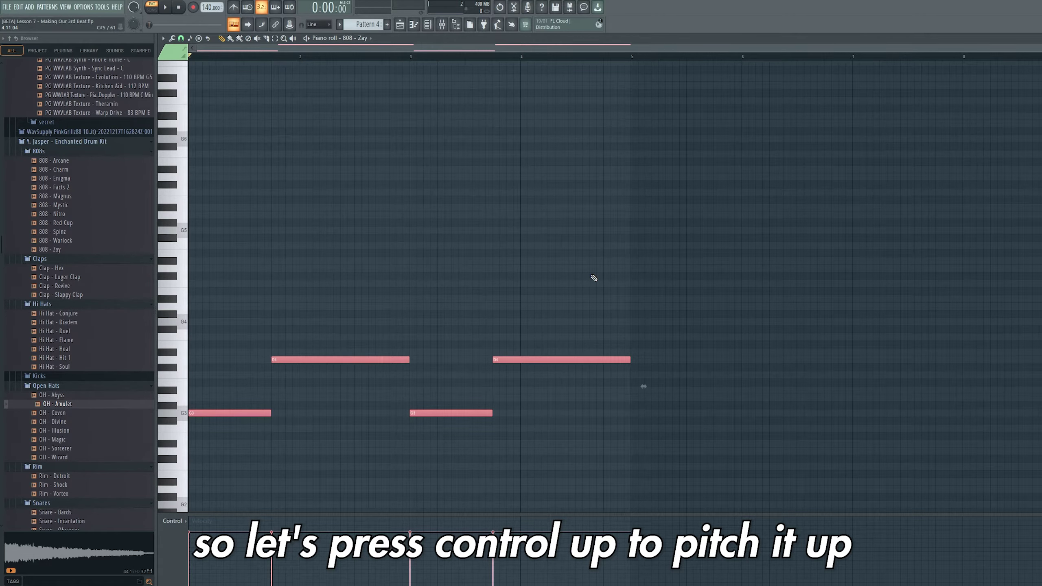
{"action": "key", "text": "ctrl+Up"}
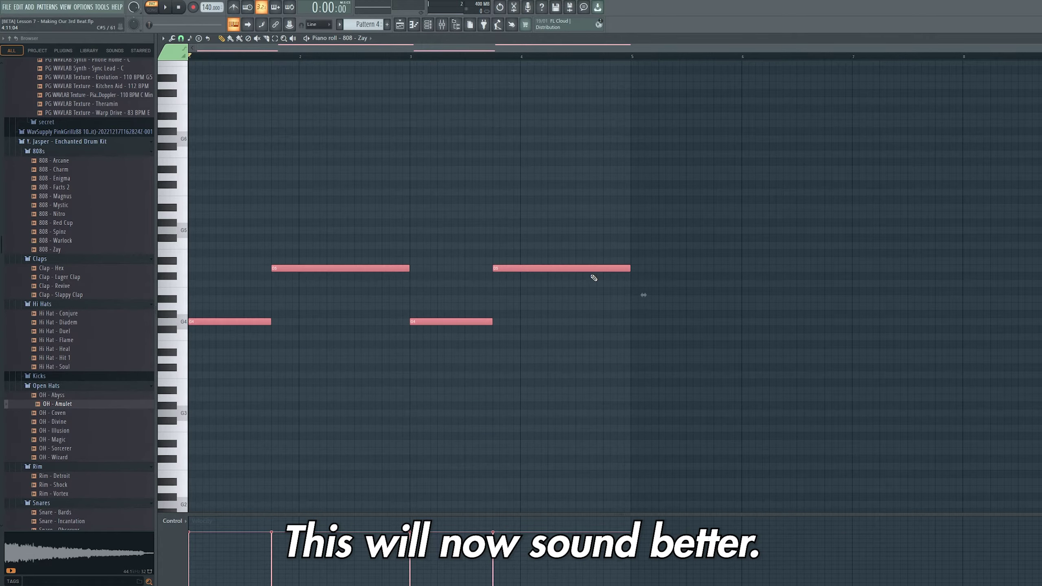
{"action": "key", "text": "space"}
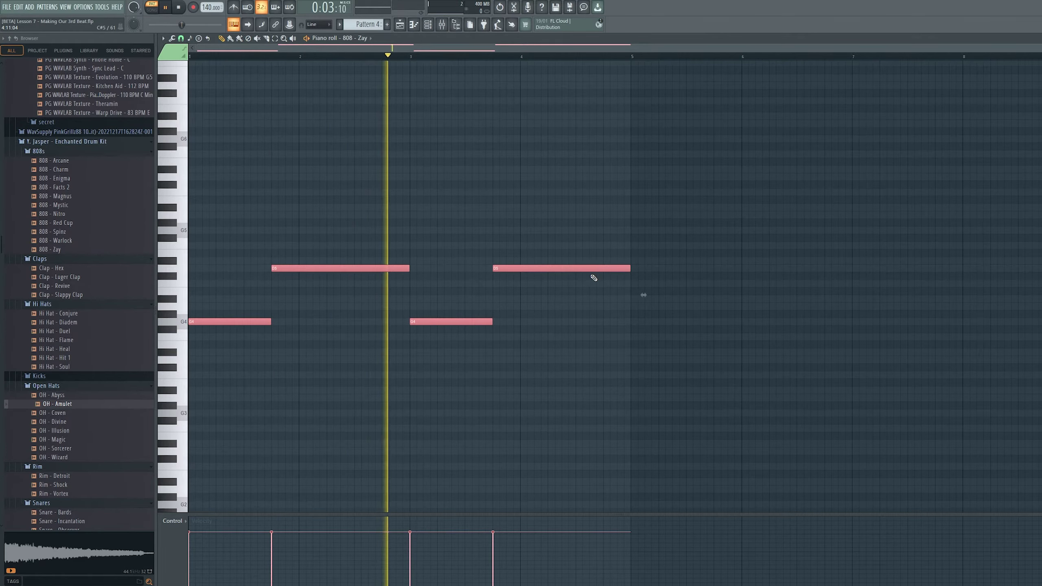
{"action": "key", "text": "space"}
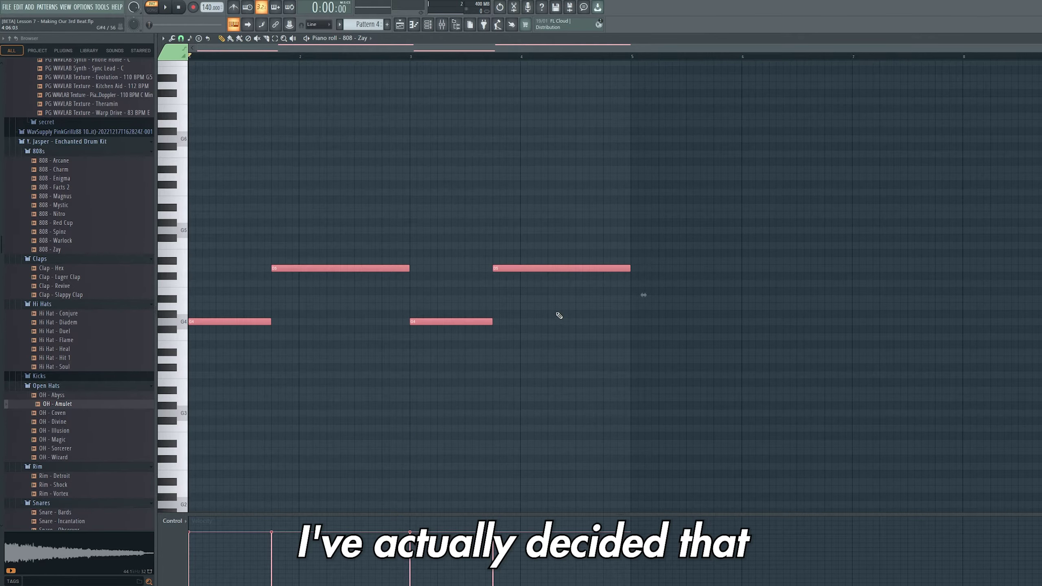
- Raise the two G4 notes of the 808 pattern by another octave to G5 and clear the selection
{"action": "left_click_drag", "start_coordinate": [540, 302], "coordinate": [175, 350]}
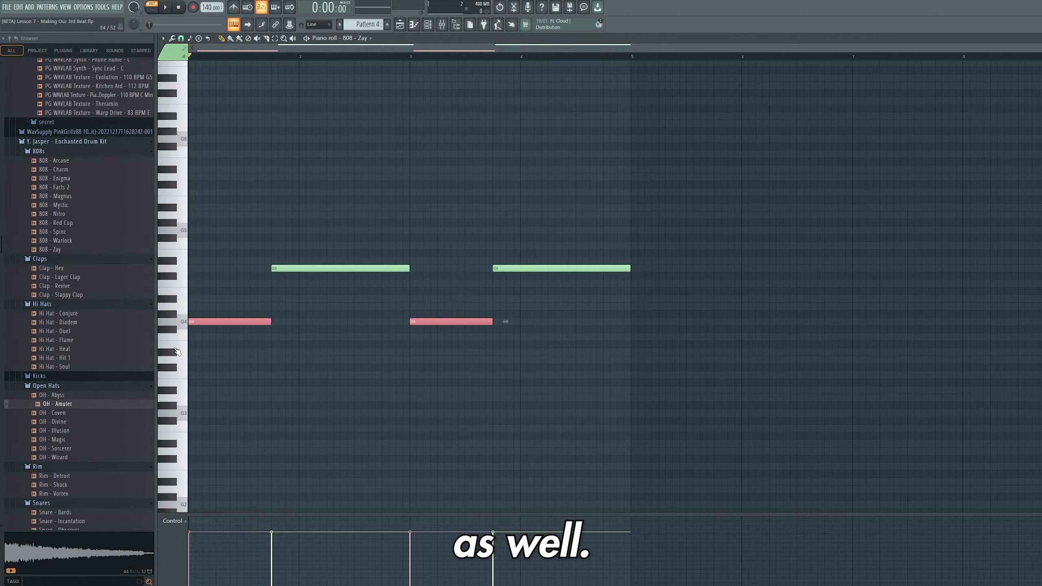
{"action": "key", "text": "ctrl+Up"}
{"action": "left_click", "coordinate": [312, 359], "text": "ctrl"}
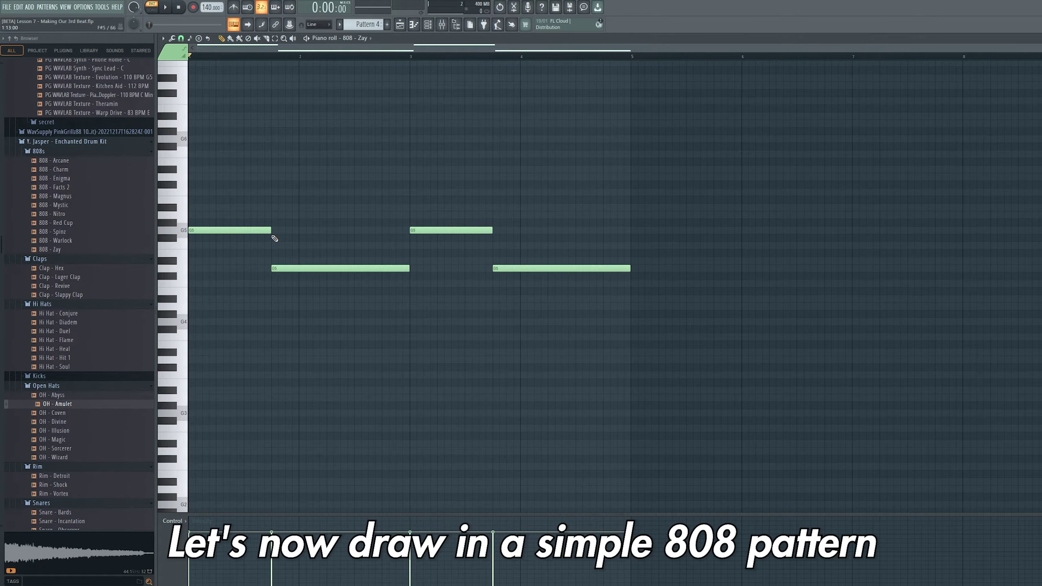
- Rebuild bars 1 and 2 of the 808 as two six-step G5 notes, D5 notes of eight and six steps, and a six-step D6 note
{"action": "left_click_drag", "start_coordinate": [272, 229], "coordinate": [250, 232]}
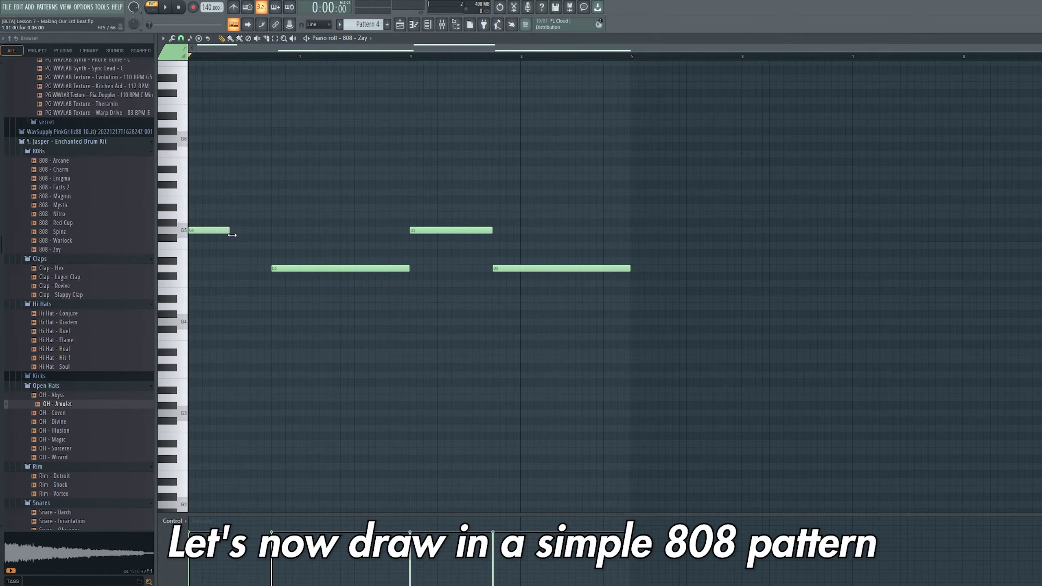
{"action": "left_click", "coordinate": [233, 232]}
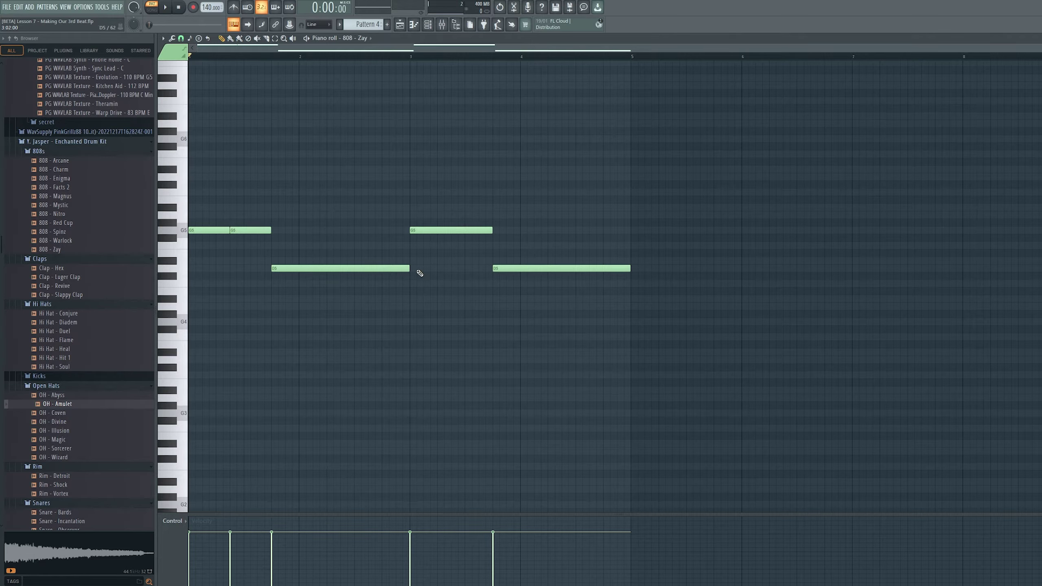
{"action": "left_click_drag", "start_coordinate": [405, 270], "coordinate": [322, 268]}
{"action": "left_click", "coordinate": [328, 267]}
{"action": "right_click", "coordinate": [329, 268]}
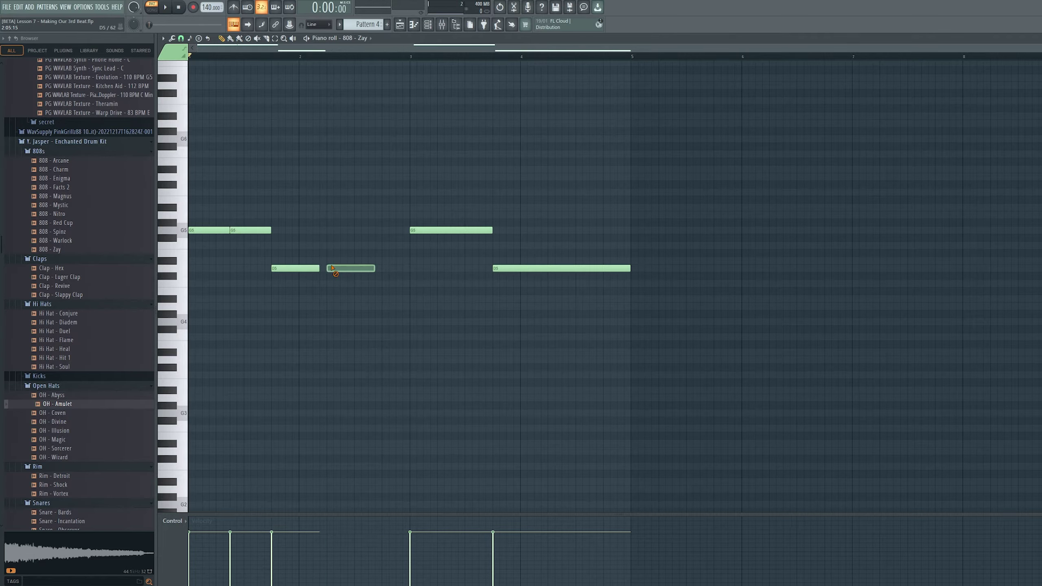
{"action": "left_click", "coordinate": [330, 268]}
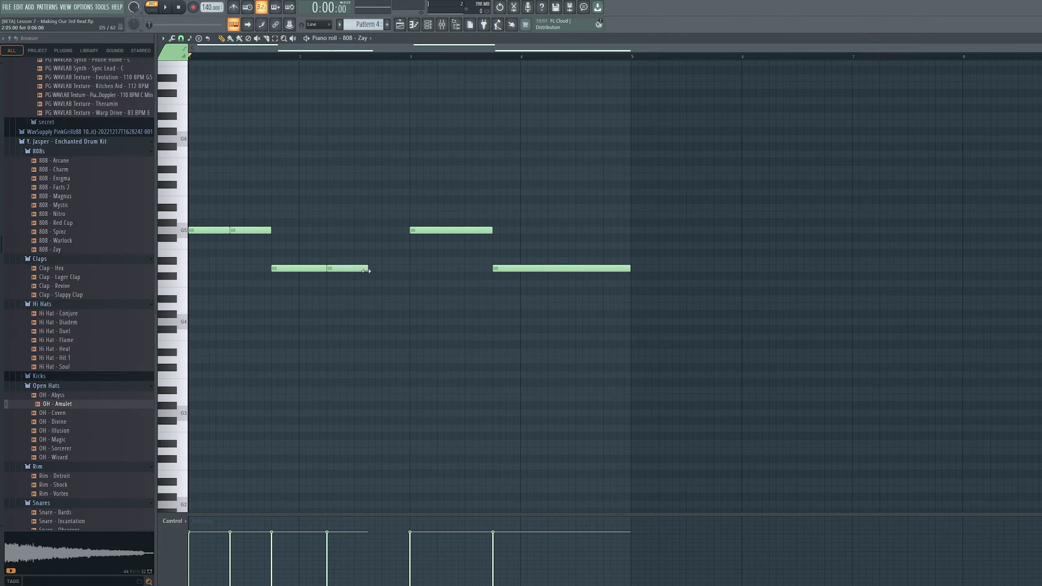
{"action": "left_click", "coordinate": [369, 270]}
{"action": "key", "text": "ctrl+Up"}
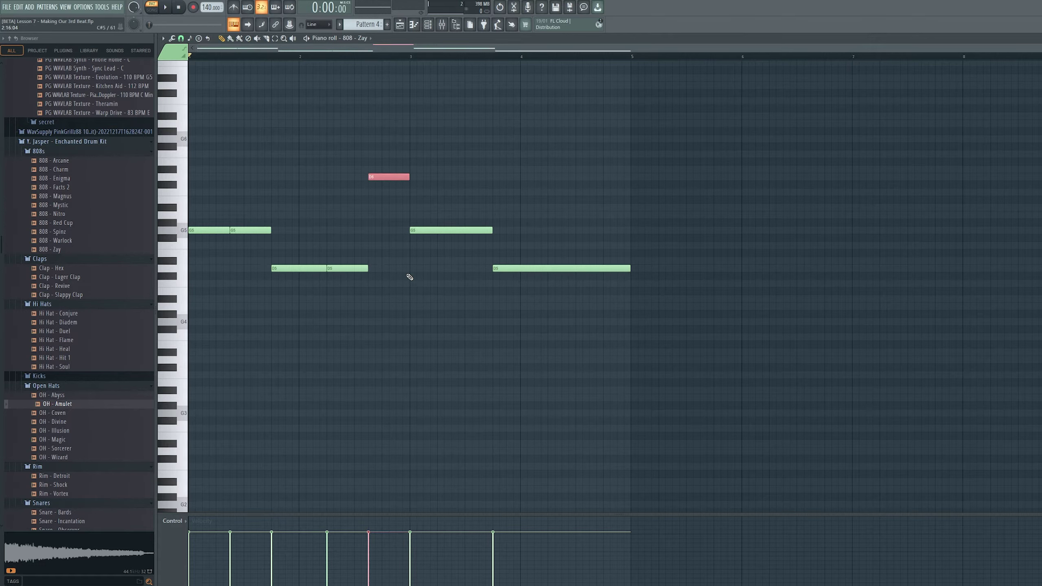
- Rebuild bars 3 and 4 of the 808 as two six-step G5 notes and D5 notes of eight, six and four steps
{"action": "left_click_drag", "start_coordinate": [489, 229], "coordinate": [463, 234]}
{"action": "left_click", "coordinate": [459, 229]}
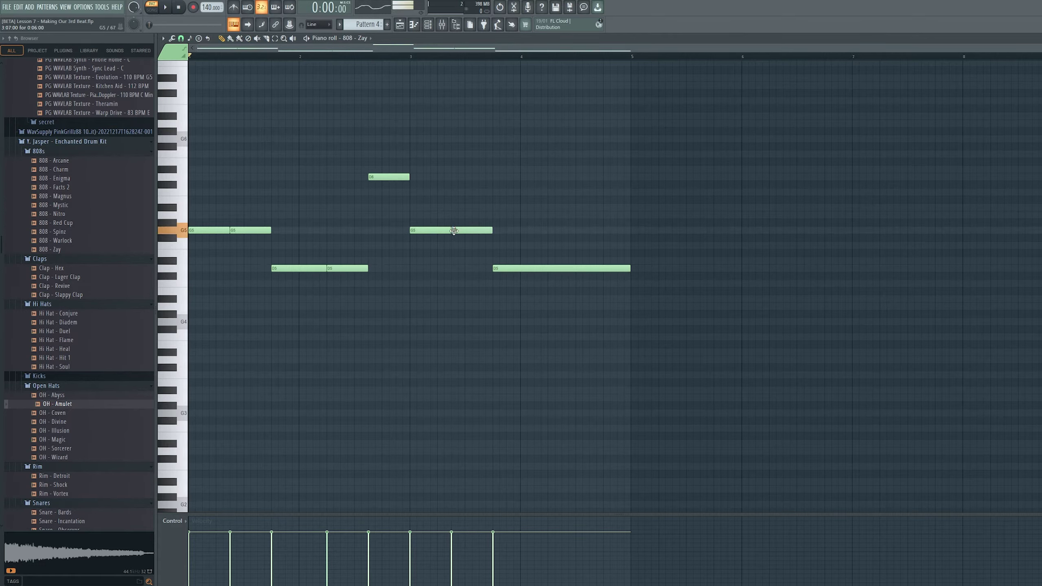
{"action": "left_click_drag", "start_coordinate": [629, 271], "coordinate": [560, 274]}
{"action": "left_click", "coordinate": [556, 268]}
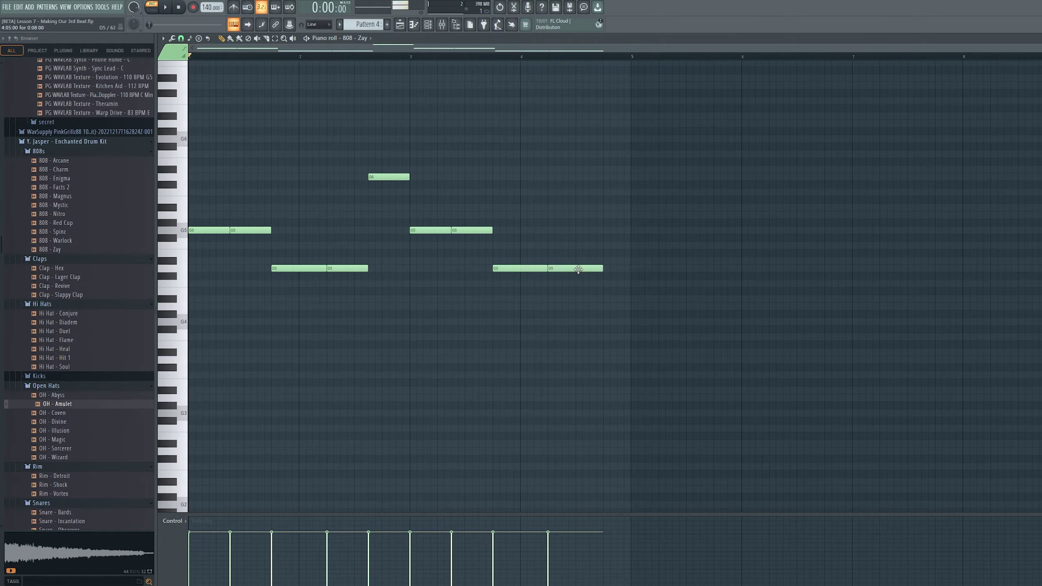
{"action": "left_click", "coordinate": [603, 269]}
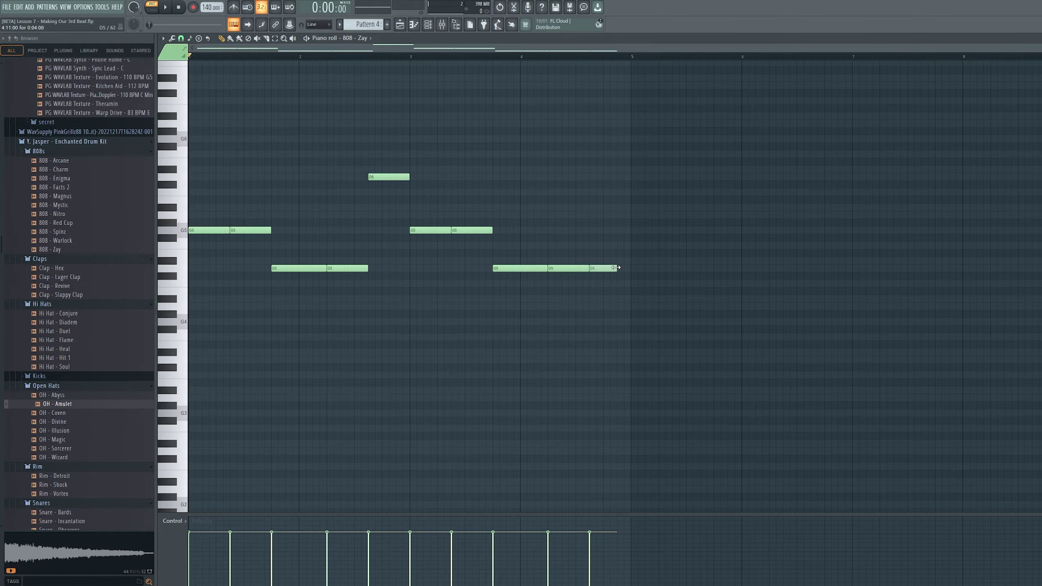
- Add a two-step D6 note at the end of bar 4 and raise the velocity of all 808 notes to maximum
{"action": "left_click", "coordinate": [619, 268]}
{"action": "left_click_drag", "start_coordinate": [634, 272], "coordinate": [623, 277]}
{"action": "left_click", "coordinate": [522, 382]}
{"action": "right_click", "coordinate": [523, 382]}
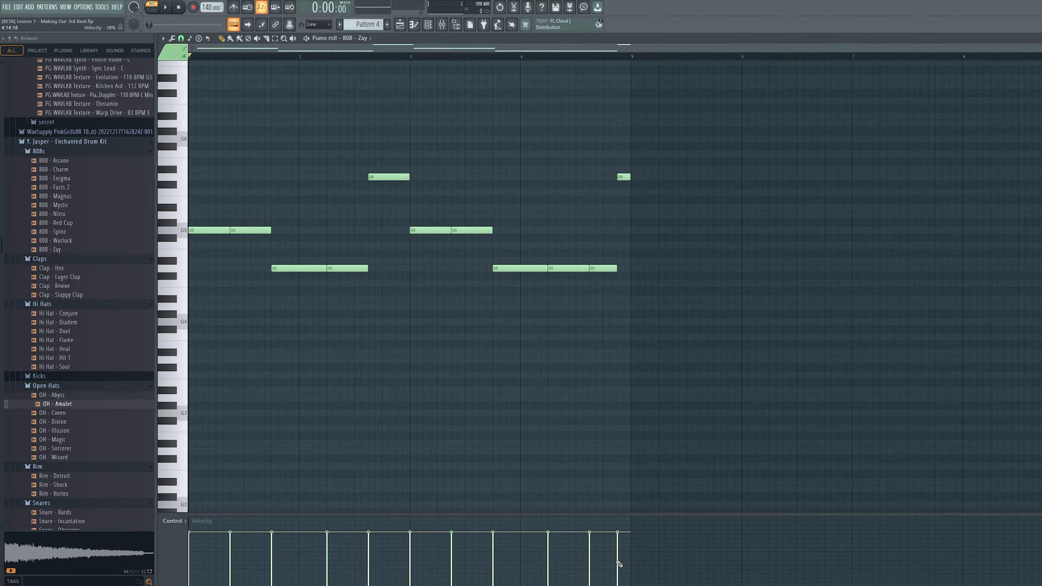
{"action": "mouse_move", "coordinate": [627, 526]}
{"action": "left_mouse_down"}
{"action": "mouse_move", "coordinate": [621, 482]}
{"action": "mouse_move", "coordinate": [135, 428]}
{"action": "left_mouse_up"}
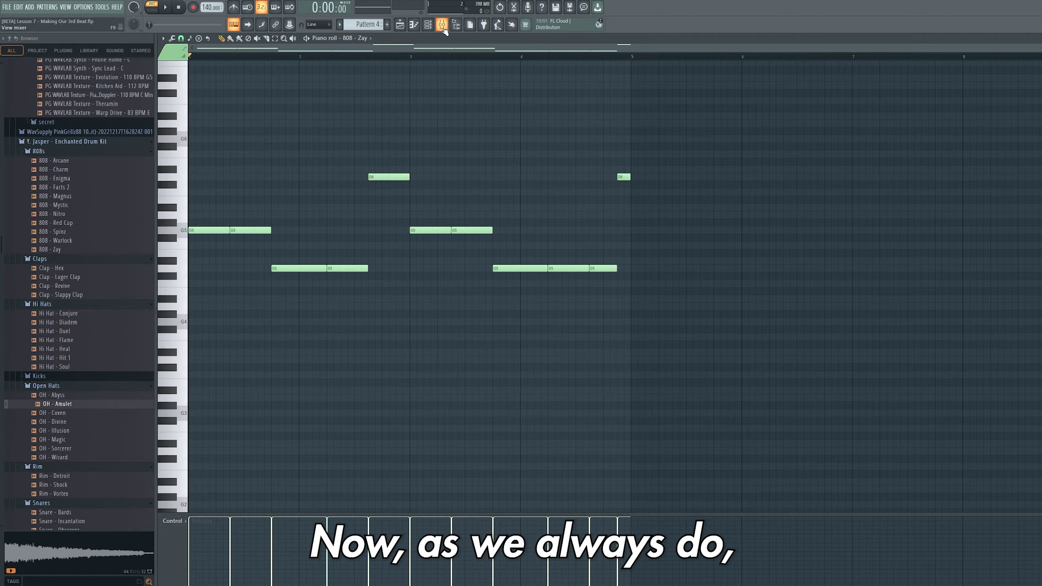
- Replace the Fruity Limiter on the Master mixer track with another effect
{"action": "left_click", "coordinate": [443, 26]}
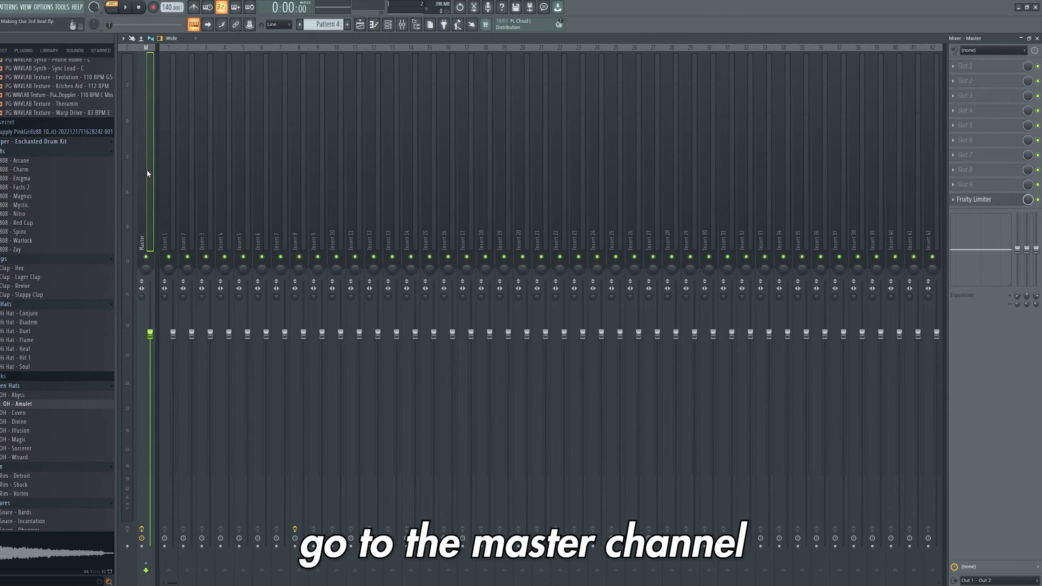
{"action": "left_click", "coordinate": [961, 200]}
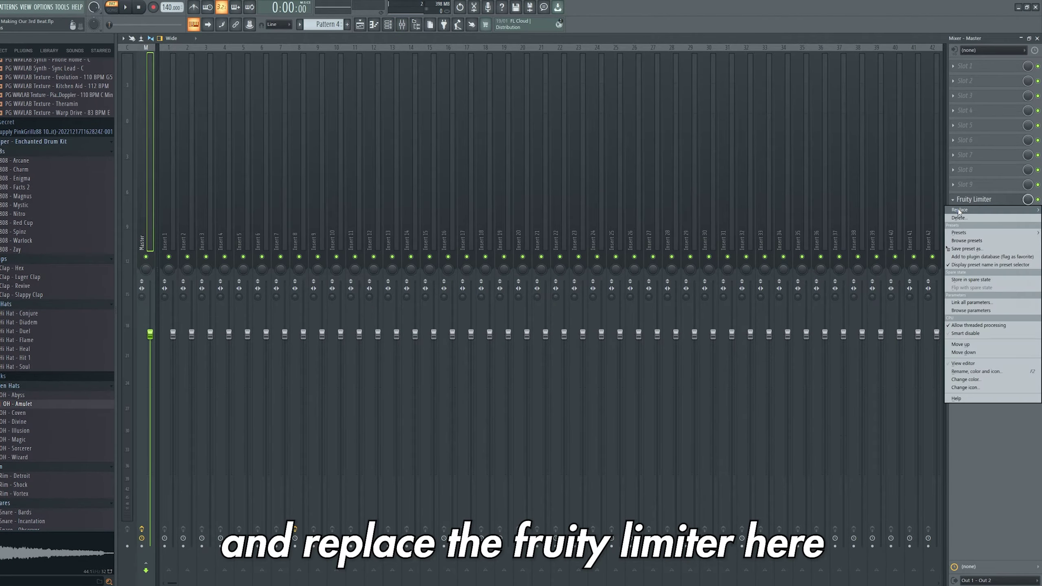
{"action": "mouse_move", "coordinate": [960, 210]}
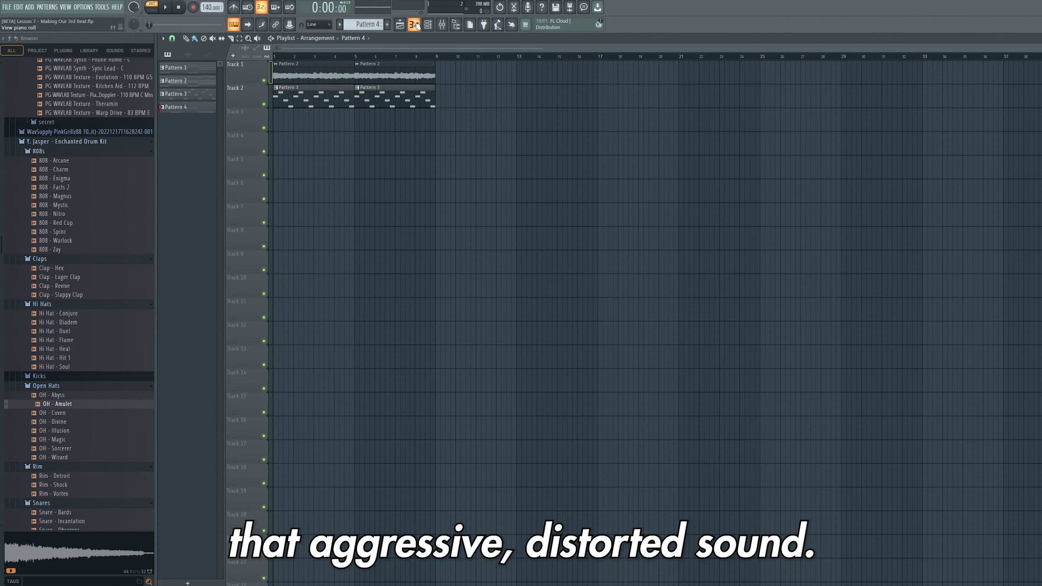
- Add Clap - Luger Clap hits on steps 9, 25, 41 and 57 of Pattern 4
{"action": "left_click", "coordinate": [374, 24]}
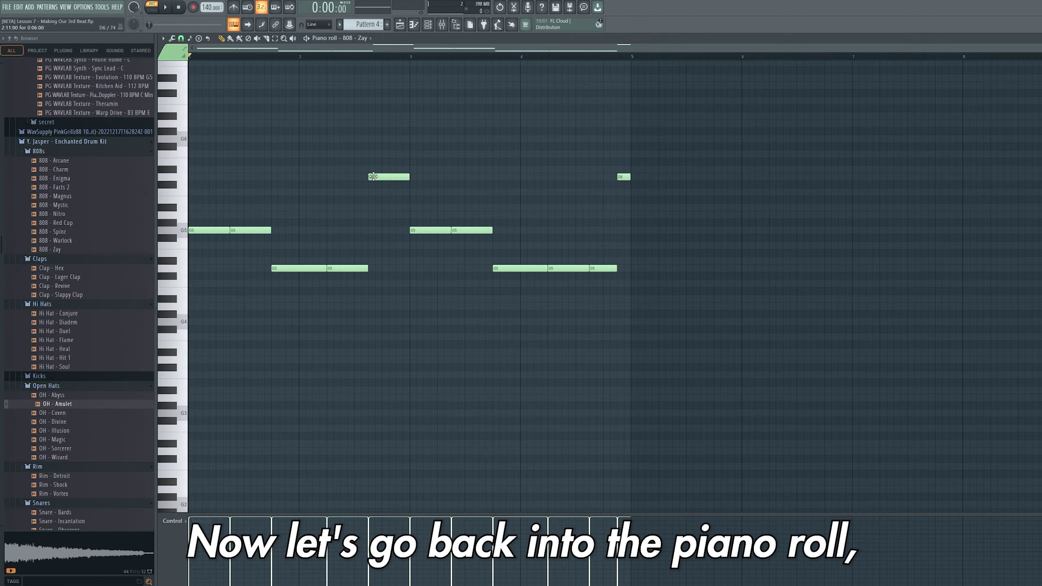
{"action": "left_click", "coordinate": [428, 25]}
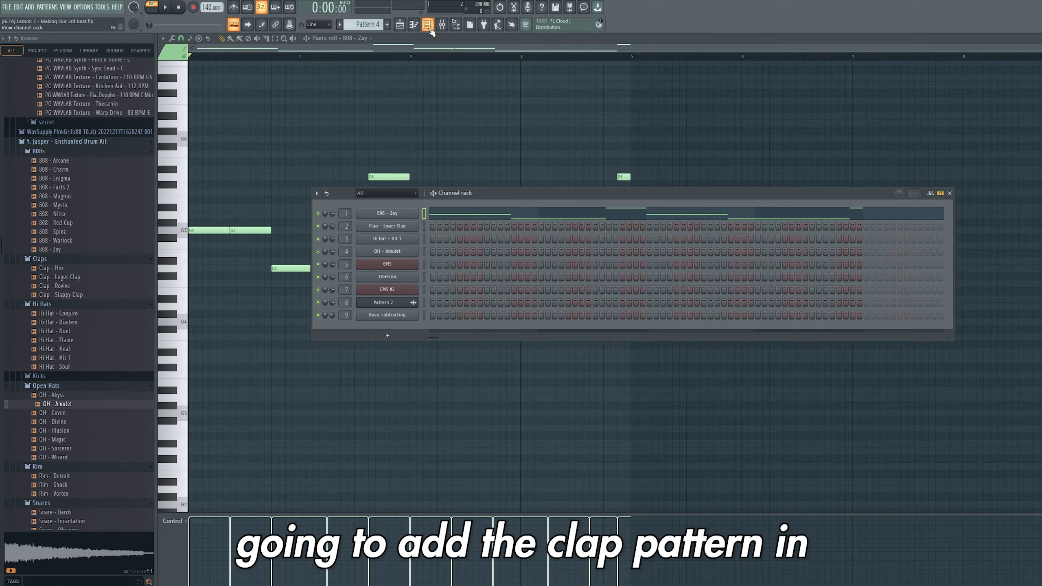
{"action": "left_click", "coordinate": [487, 225]}
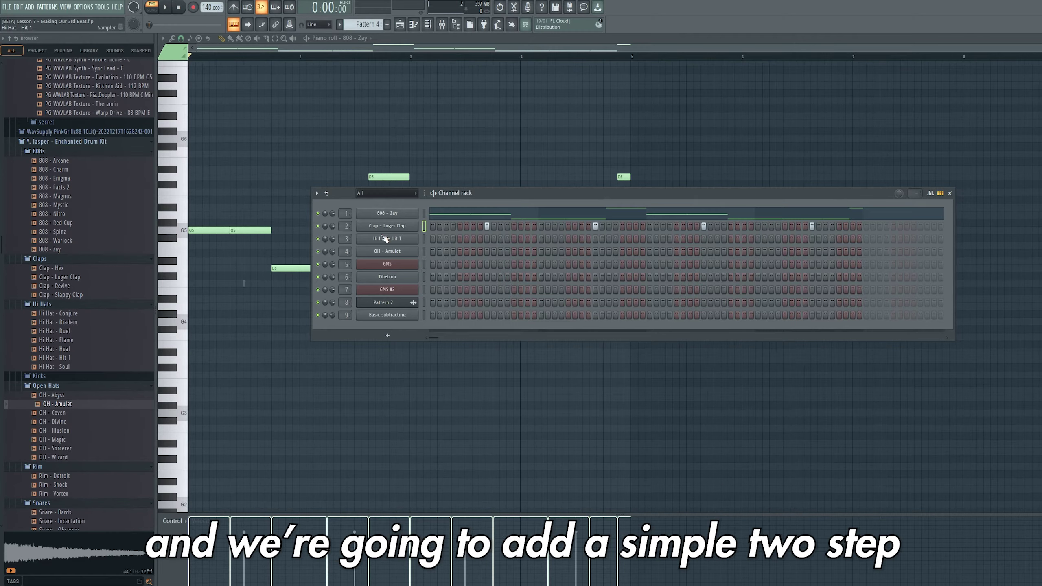
- Fill Hi Hat - Hit 1 on every second step and place OH - Amulet hits on steps 13 and 45 of Pattern 4
{"action": "right_click", "coordinate": [387, 238]}
{"action": "left_click", "coordinate": [534, 266]}
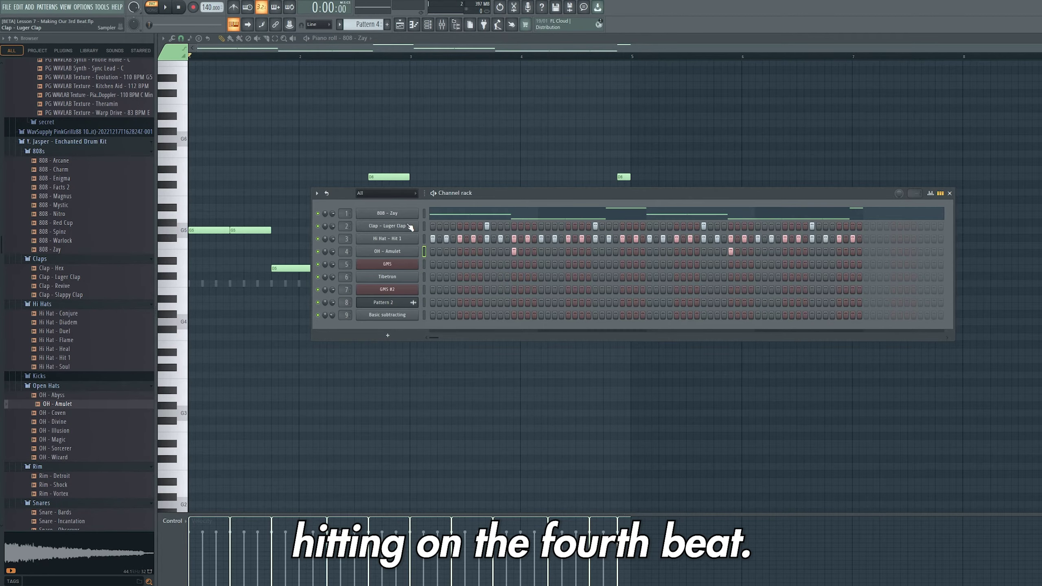
{"action": "left_click", "coordinate": [429, 26]}
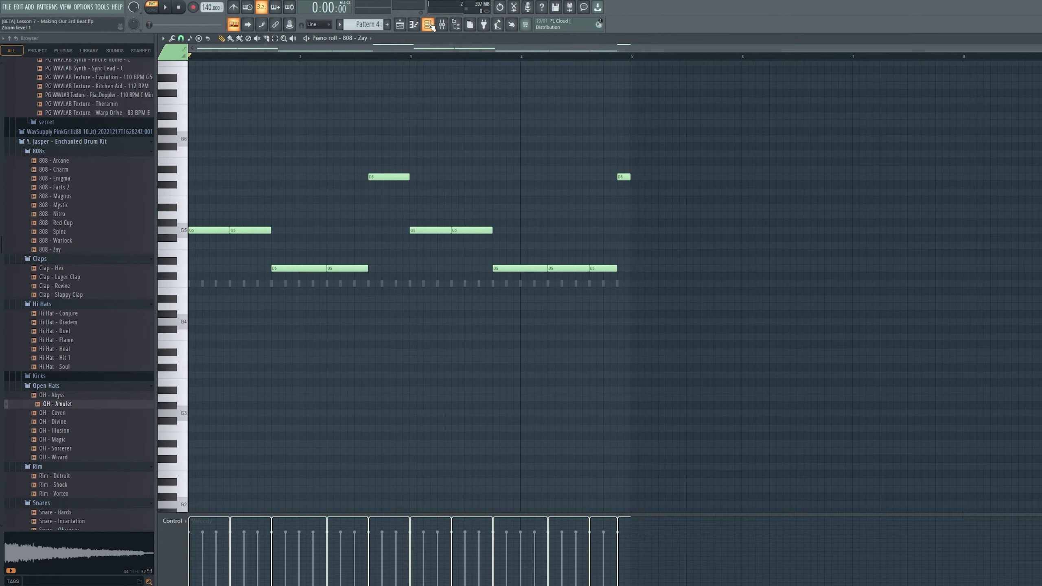
{"action": "key", "text": "space"}
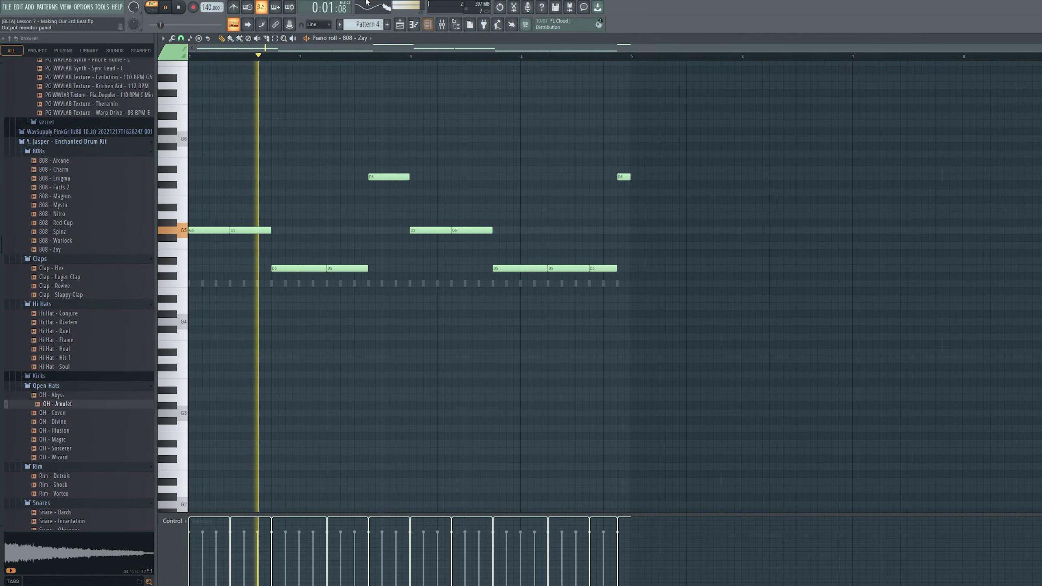
{"action": "key", "text": "space"}
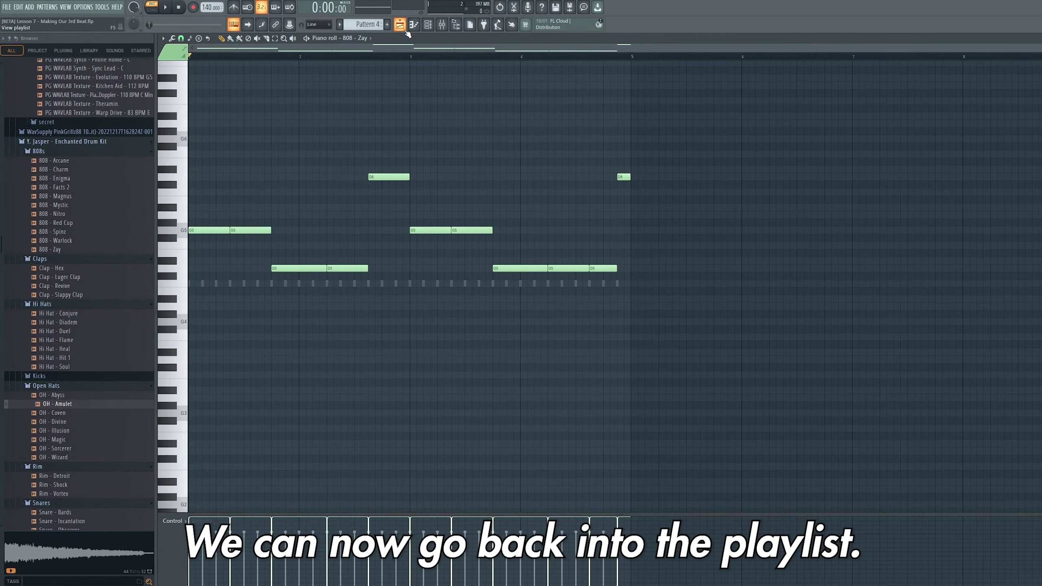
- Place Pattern 4 twice in a row on Track 3 of the playlist, covering bars 1 to 8, and play the whole song
{"action": "left_click", "coordinate": [406, 31]}
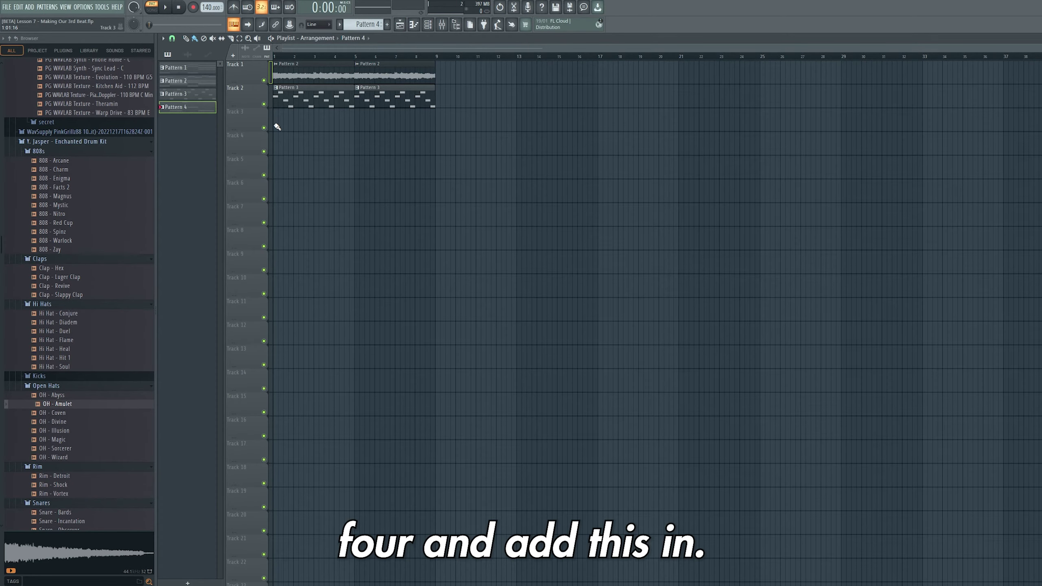
{"action": "left_click_drag", "start_coordinate": [277, 126], "coordinate": [357, 124]}
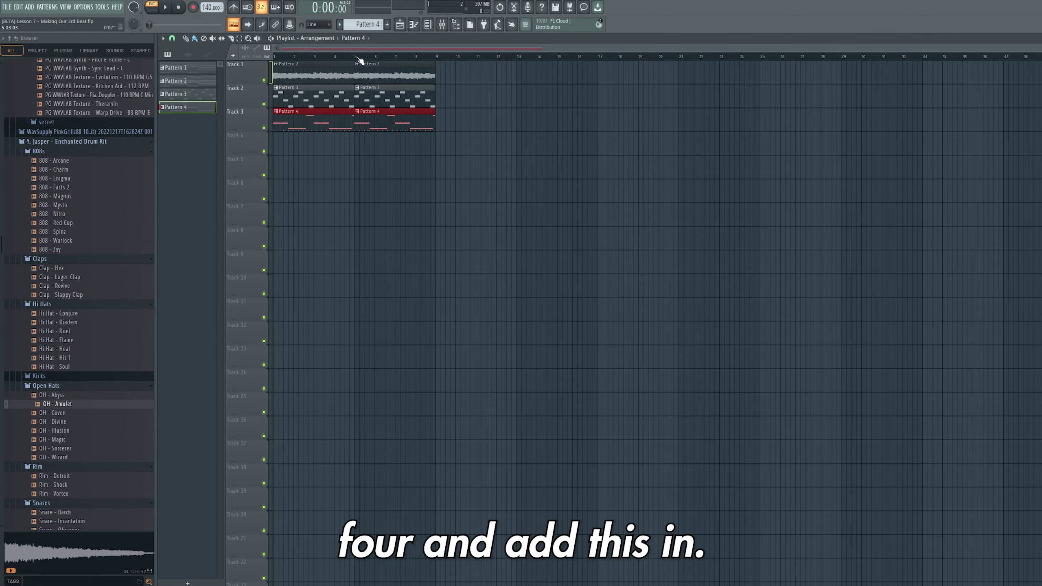
{"action": "key", "text": "l"}
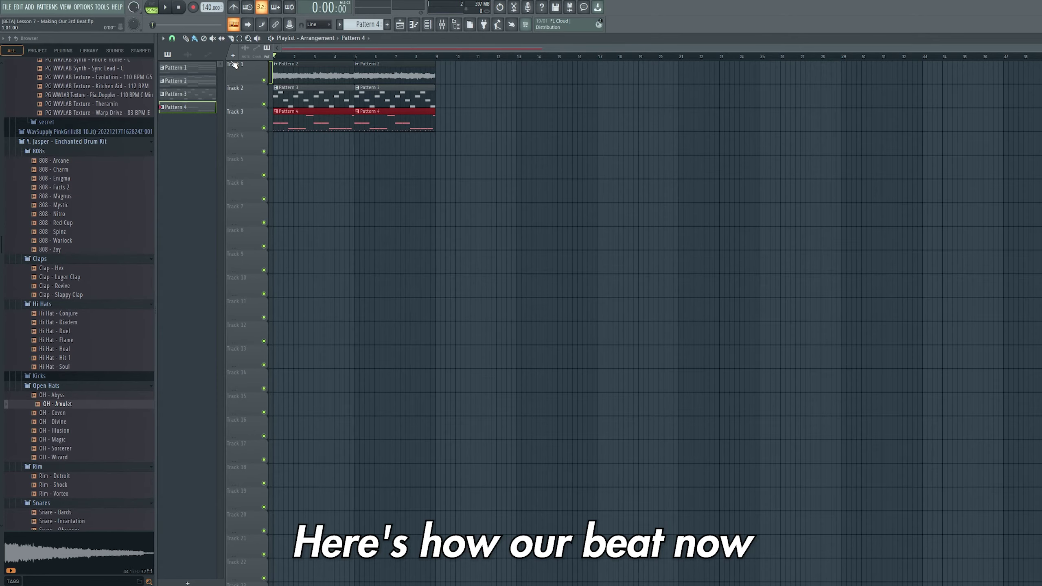
{"action": "key", "text": "space"}
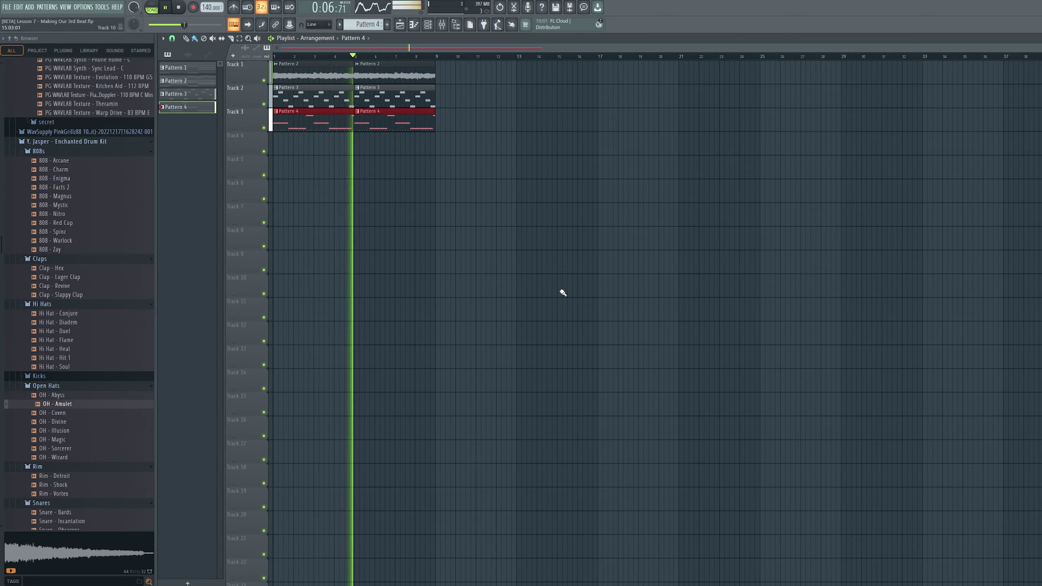
{"action": "key", "text": "space"}
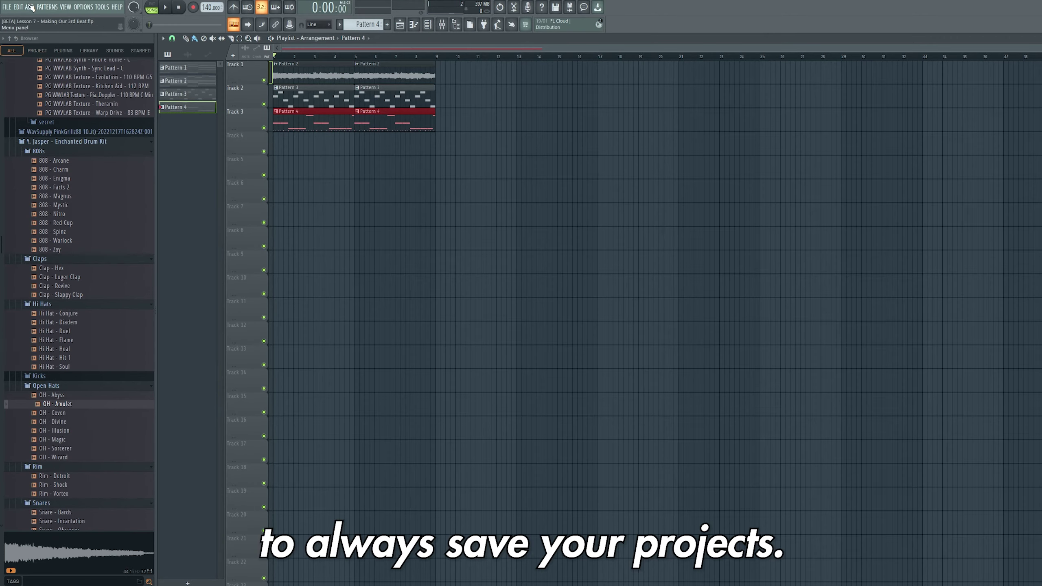
{"action": "left_click", "coordinate": [9, 6]}
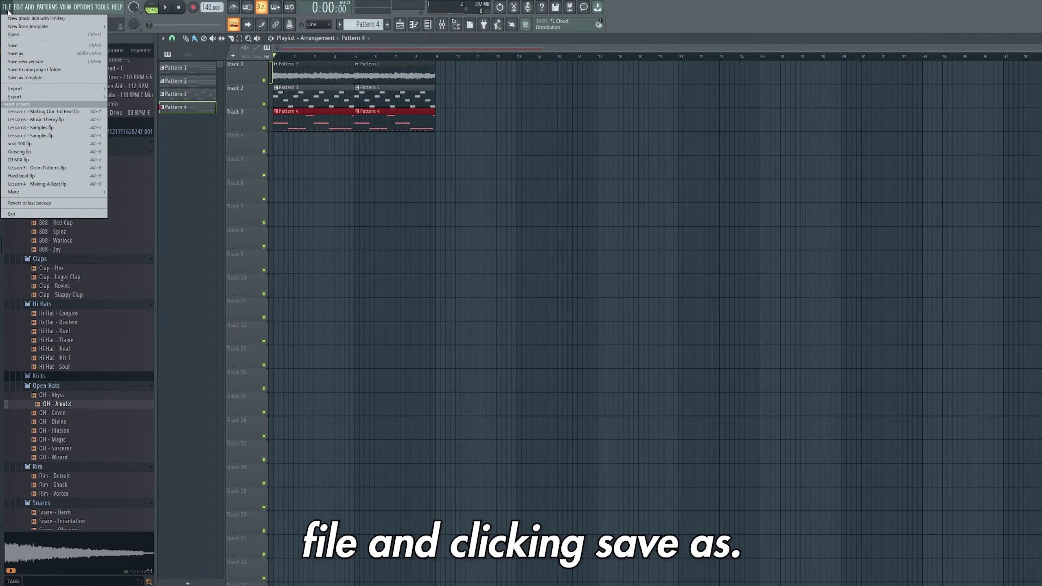
{"action": "left_click", "coordinate": [536, 257]}
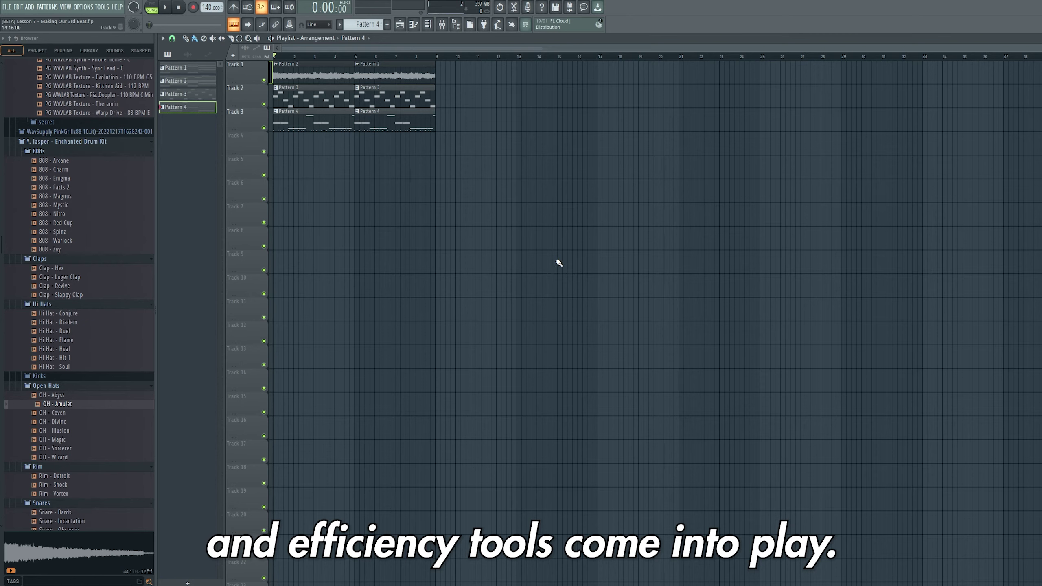
- Split Pattern 4 by channel and place the 808, clap, hi-hat and open-hat patterns on Tracks 3 to 6 at bars 1 to 4
{"action": "right_click", "coordinate": [364, 25]}
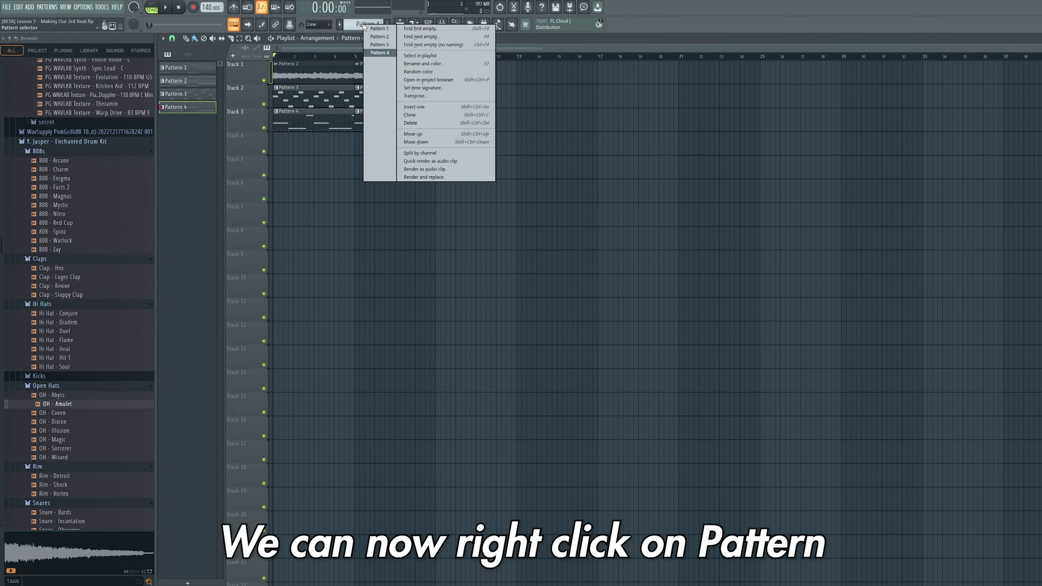
{"action": "left_click", "coordinate": [423, 153]}
{"action": "left_click_drag", "start_coordinate": [477, 143], "coordinate": [274, 119]}
{"action": "left_click_drag", "start_coordinate": [185, 120], "coordinate": [276, 168]}
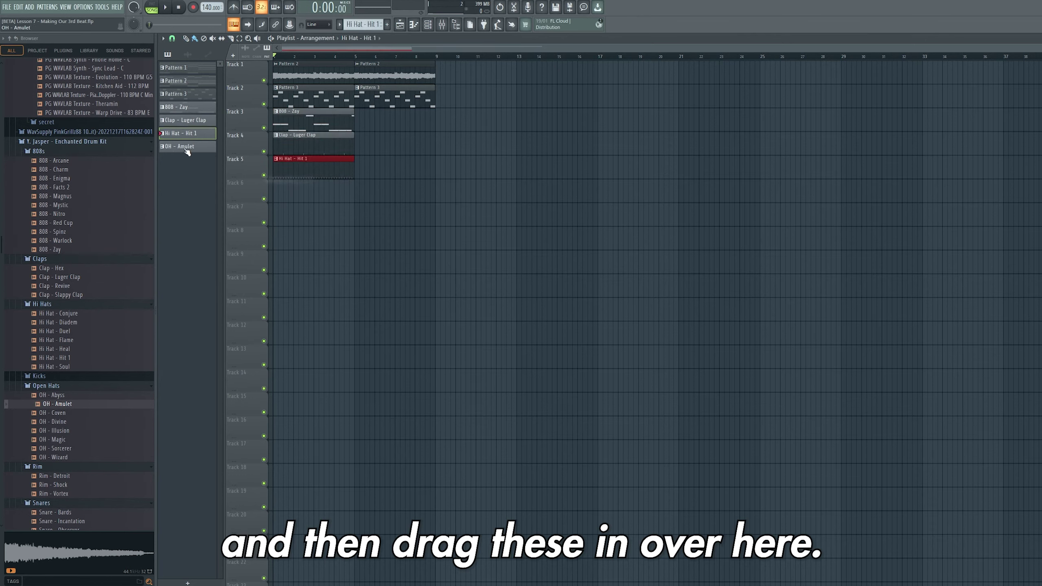
{"action": "left_click_drag", "start_coordinate": [187, 152], "coordinate": [275, 187]}
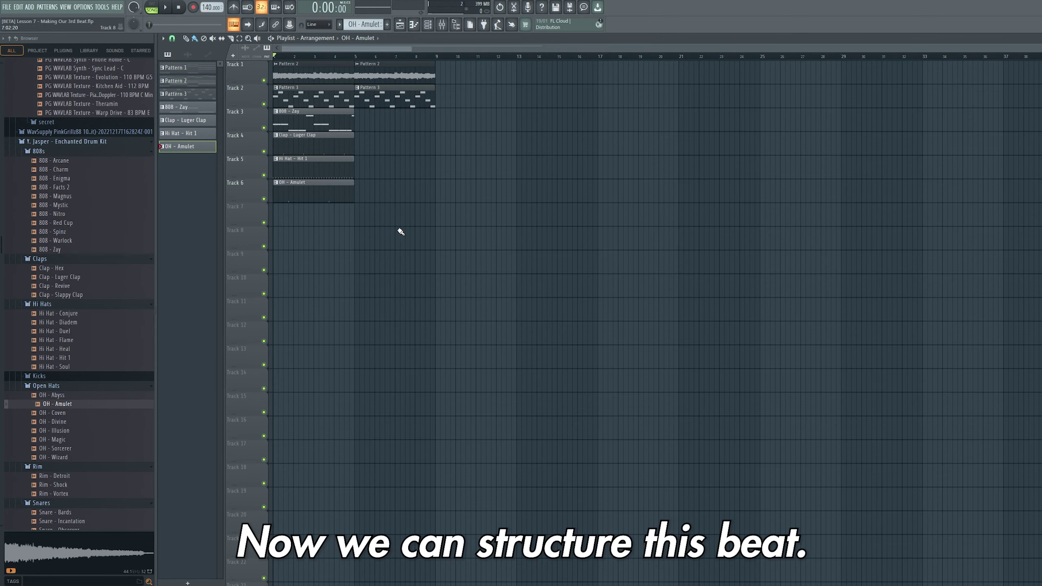
- Move the 808 and drum clips on Tracks 3 to 6 to bar 9 and delete both Pattern 3 clips from Track 2
{"action": "left_click_drag", "start_coordinate": [401, 249], "coordinate": [446, 115]}
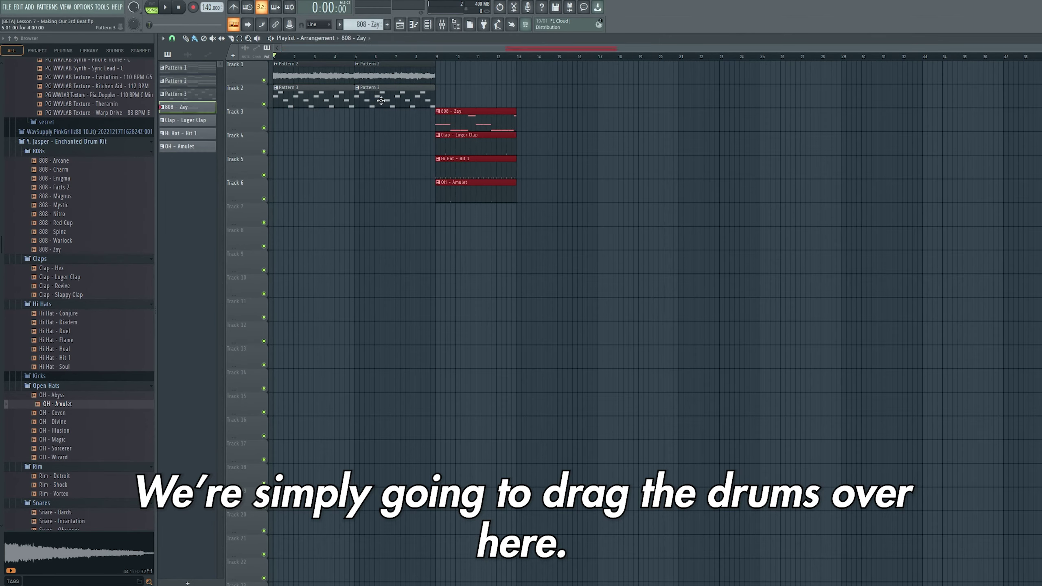
{"action": "right_click", "coordinate": [369, 96]}
{"action": "right_click", "coordinate": [343, 103]}
- Duplicate Pattern 2 on Track 1 into bars 9 to 12, and repeat it with the 808 and drum clips in bars 13 to 16
{"action": "left_click_drag", "start_coordinate": [468, 75], "coordinate": [424, 74]}
{"action": "key", "text": "ctrl+b"}
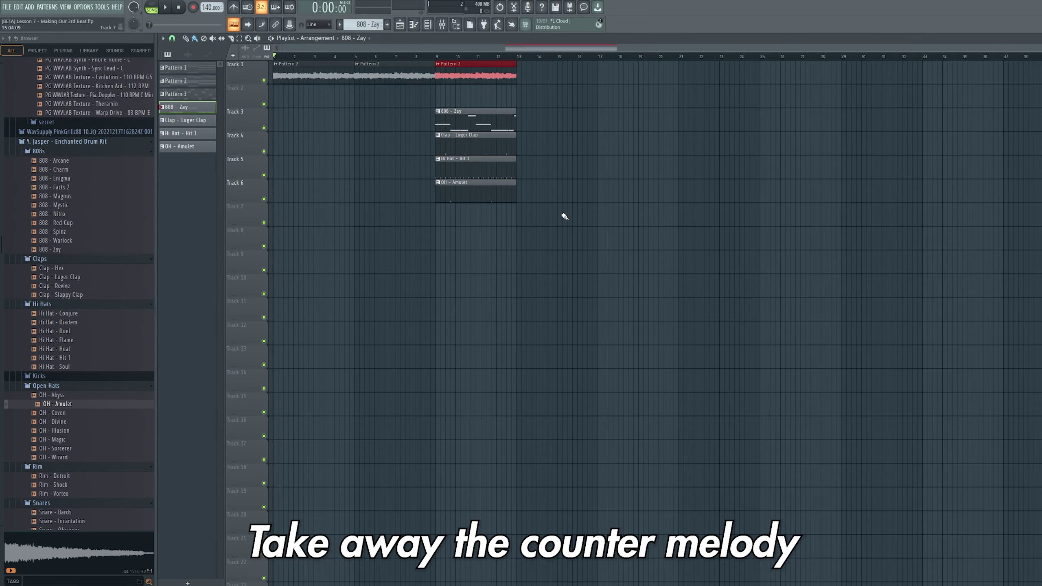
{"action": "left_click_drag", "start_coordinate": [558, 216], "coordinate": [476, 125]}
{"action": "left_click_drag", "start_coordinate": [594, 274], "coordinate": [441, 61]}
{"action": "key", "text": "ctrl+b"}
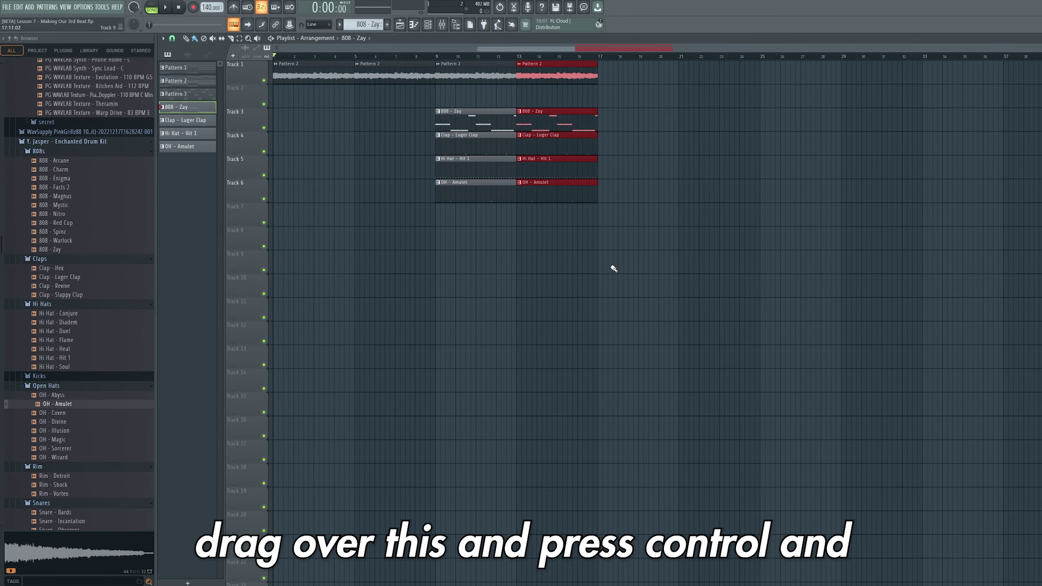
- Duplicate the Pattern 2, 808 and drum clips to fill bars 17 to 24 on their tracks
{"action": "left_click_drag", "start_coordinate": [703, 78], "coordinate": [661, 74]}
{"action": "key", "text": "ctrl+b"}
{"action": "key", "text": "ctrl+b"}
{"action": "left_click_drag", "start_coordinate": [727, 240], "coordinate": [617, 124]}
{"action": "key", "text": "ctrl+b"}
{"action": "key", "text": "ctrl+b"}
- Place Pattern 3 twice in a row on Track 2, covering bars 17 to 24
{"action": "scroll", "coordinate": [602, 309], "scroll_direction": "down", "scroll_amount": 2}
{"action": "left_click_drag", "start_coordinate": [185, 97], "coordinate": [604, 103]}
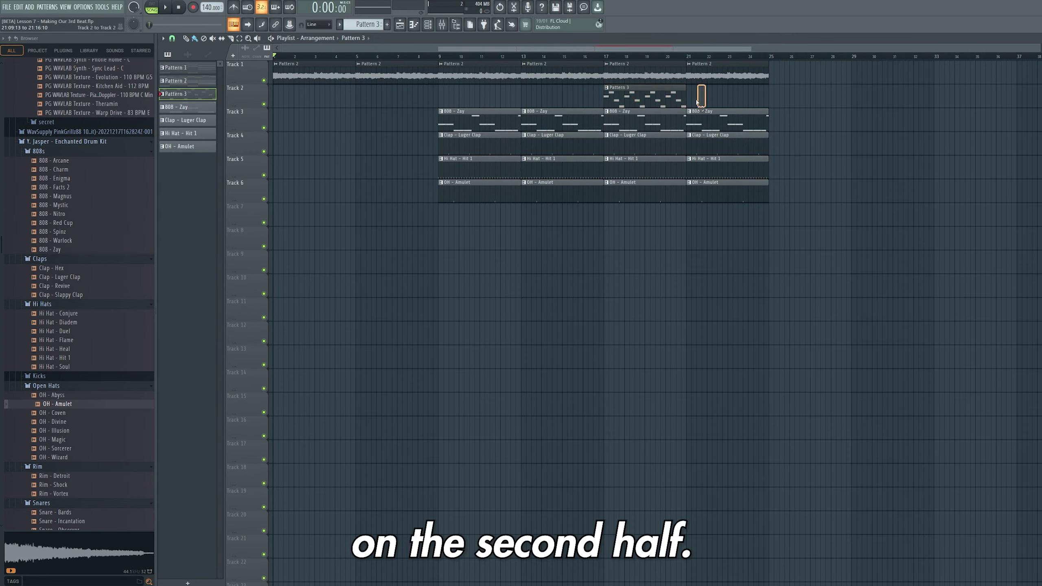
{"action": "key", "text": "ctrl+b"}
{"action": "scroll", "coordinate": [805, 220], "scroll_direction": "down", "scroll_amount": 1}
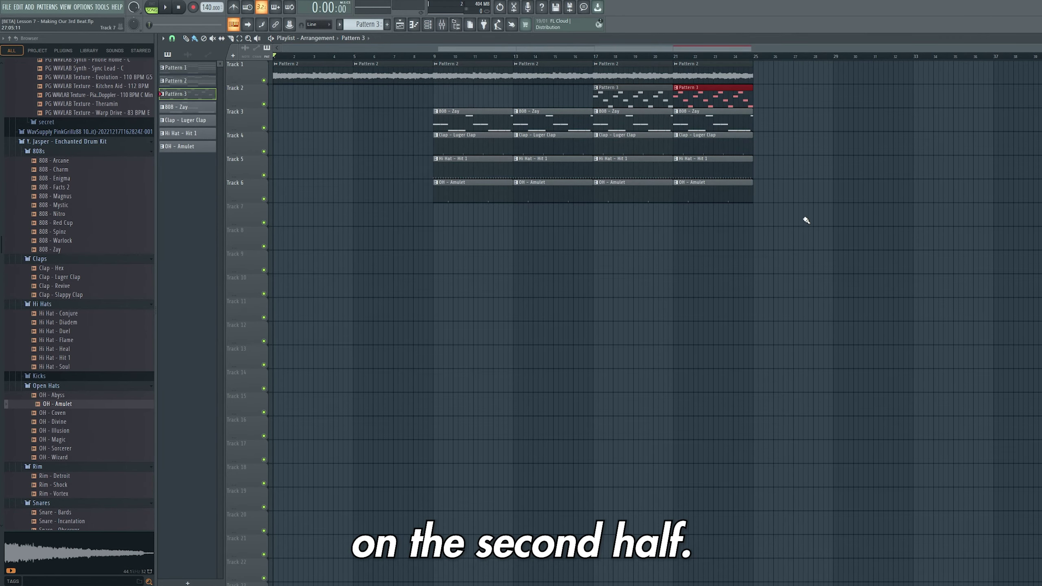
- Create an automation clip for the mix level of Fruity parametric EQ 2 on mixer Insert 8 and return to the playlist
{"action": "left_click", "coordinate": [442, 25]}
{"action": "left_click", "coordinate": [242, 213]}
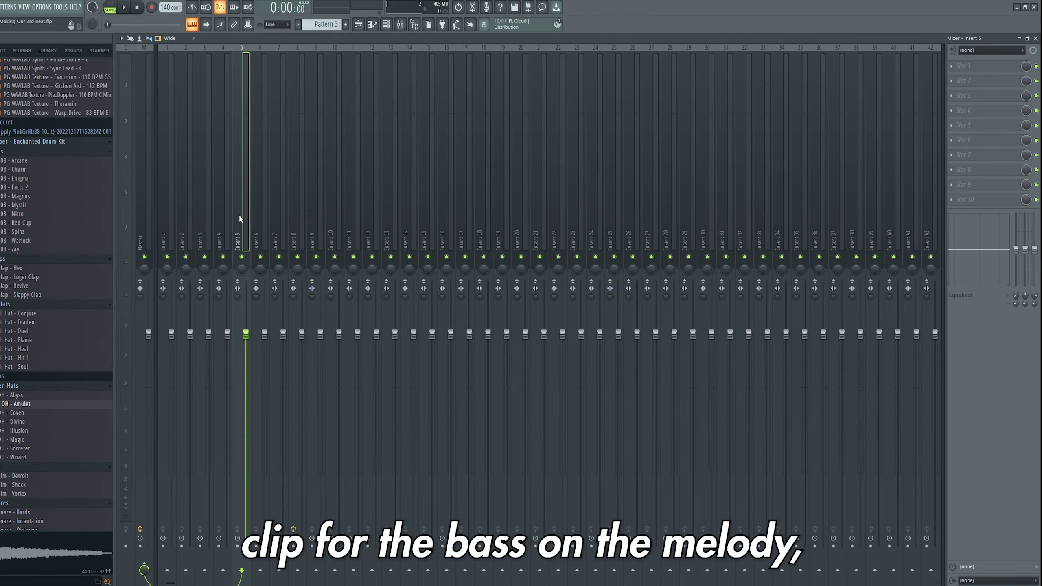
{"action": "scroll", "coordinate": [250, 214], "scroll_direction": "down", "scroll_amount": 3}
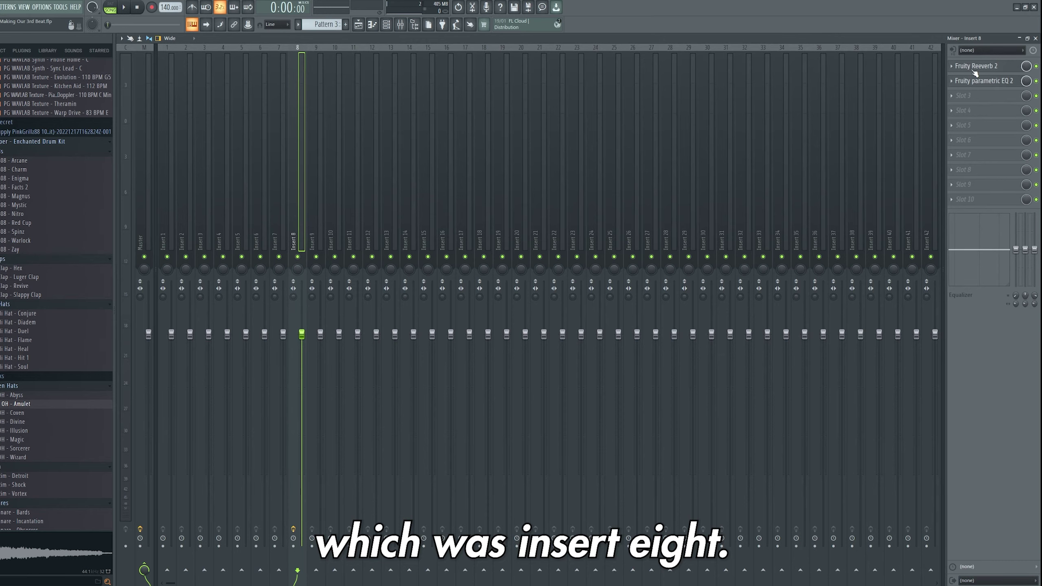
{"action": "right_click", "coordinate": [1026, 81]}
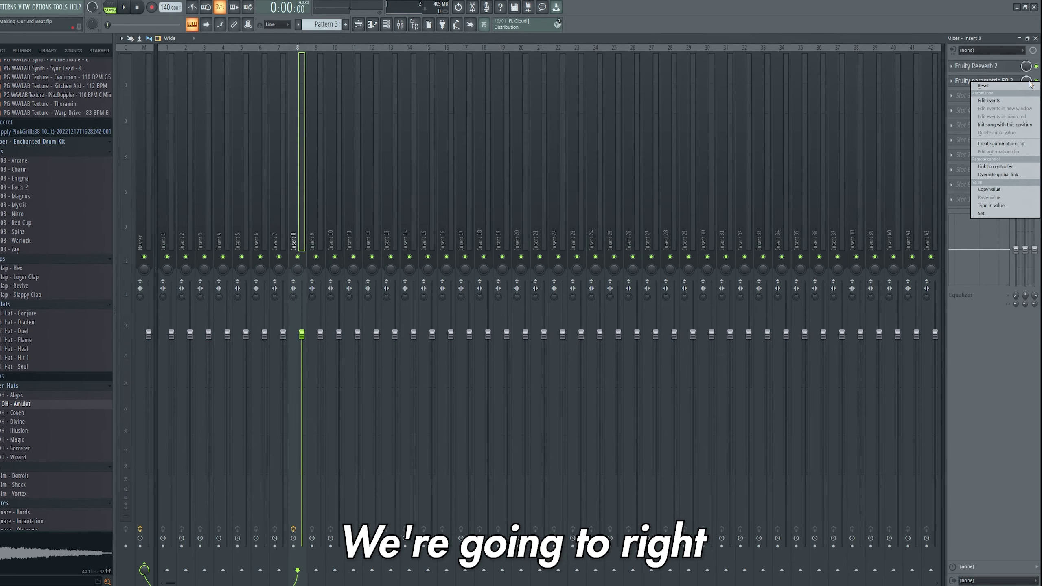
{"action": "left_click", "coordinate": [1021, 145]}
{"action": "left_click", "coordinate": [1035, 38]}
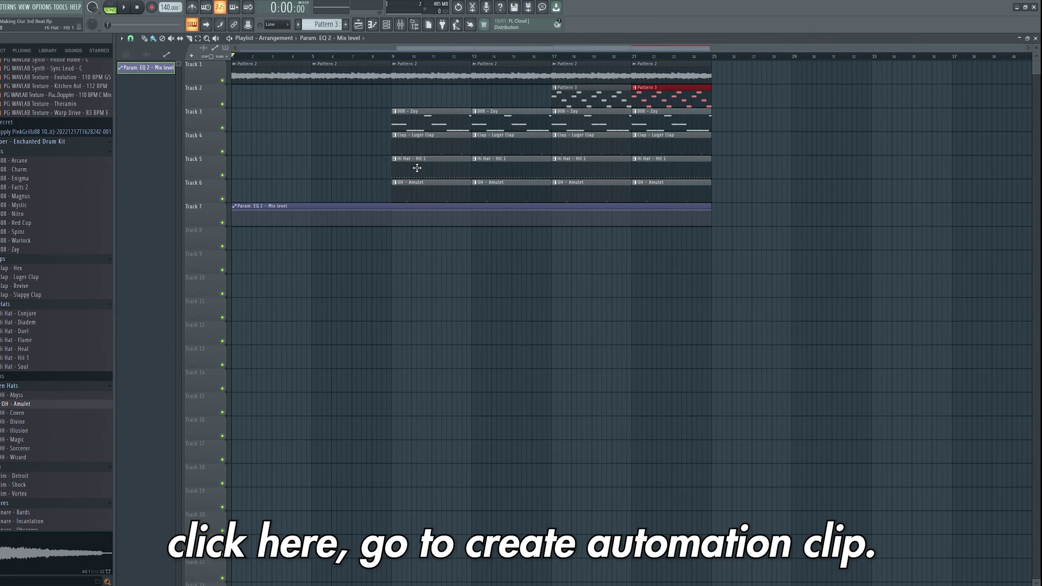
- Shape the Param. EQ 2 mix level automation to minimum for bars 1 to 8 and maximum from bar 9, and play the arrangement
{"action": "left_click", "coordinate": [393, 210]}
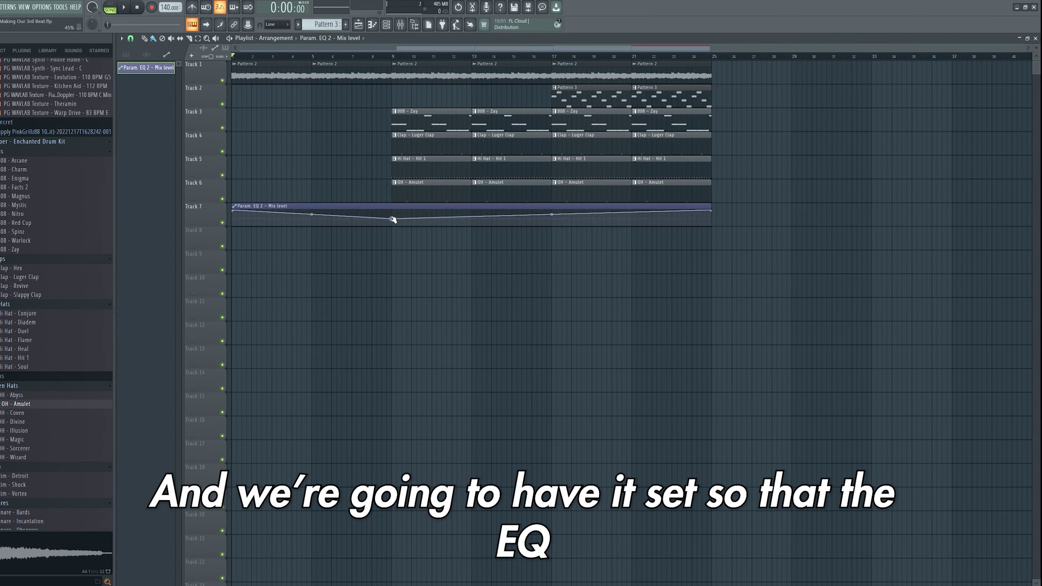
{"action": "left_click_drag", "start_coordinate": [392, 210], "coordinate": [391, 225]}
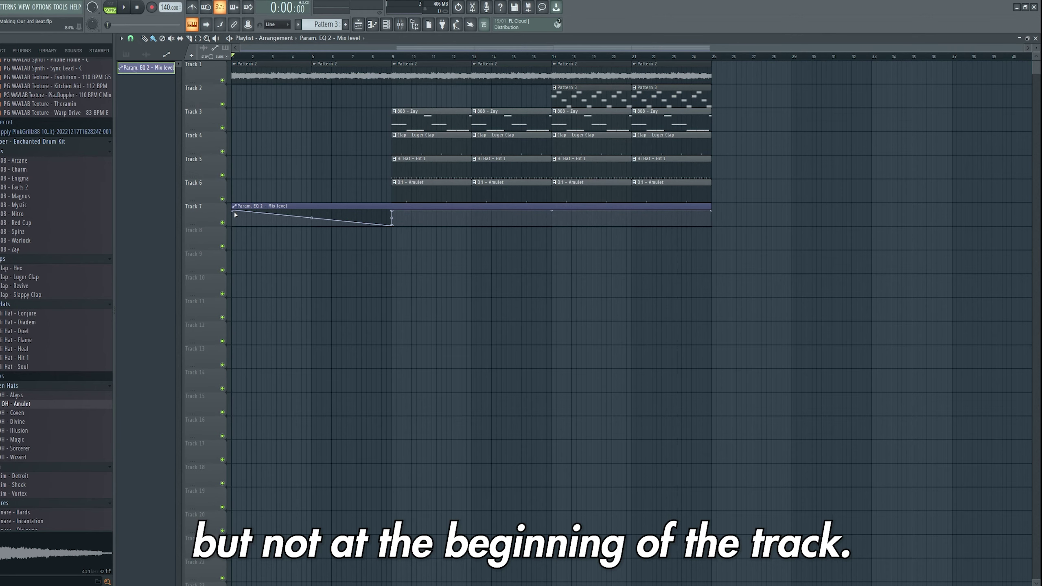
{"action": "left_click_drag", "start_coordinate": [235, 214], "coordinate": [224, 248]}
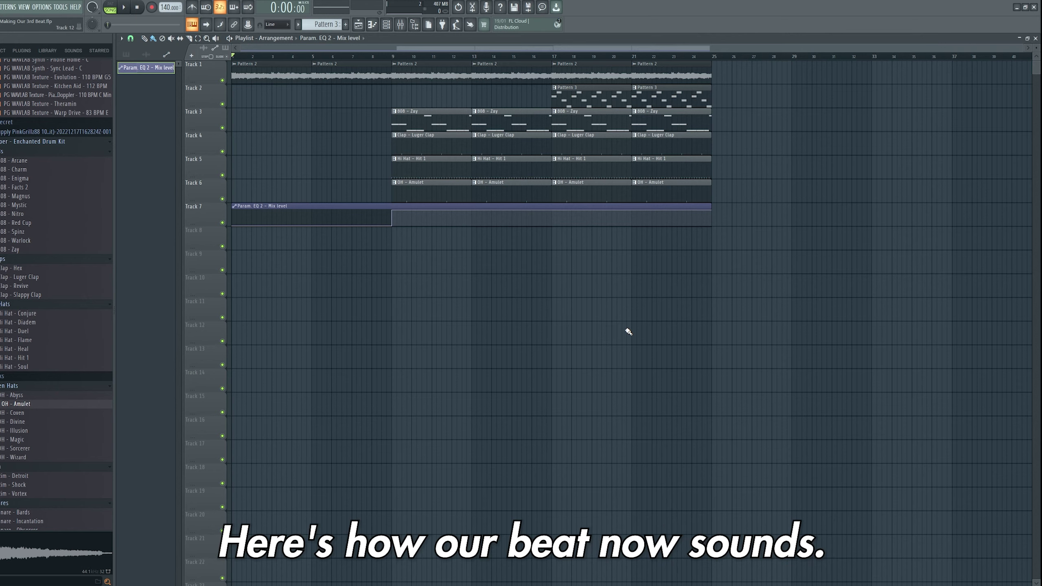
{"action": "key", "text": "space"}
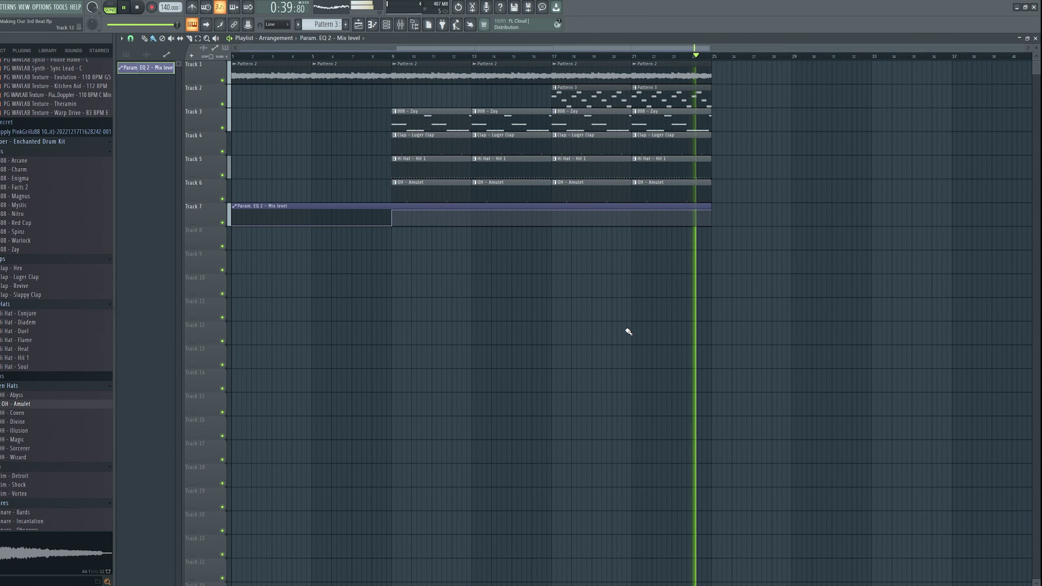
{"action": "key", "text": "space"}
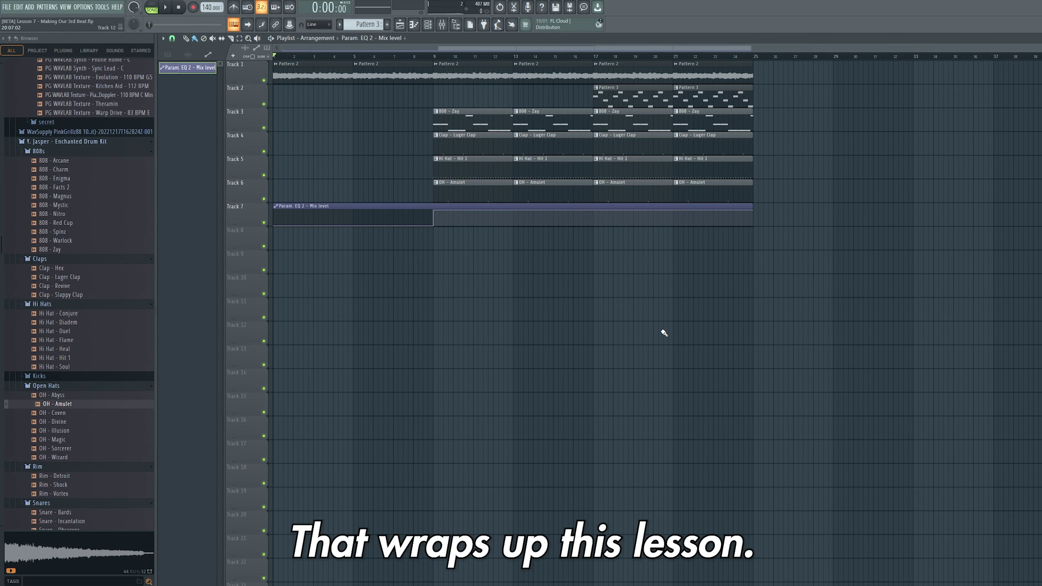